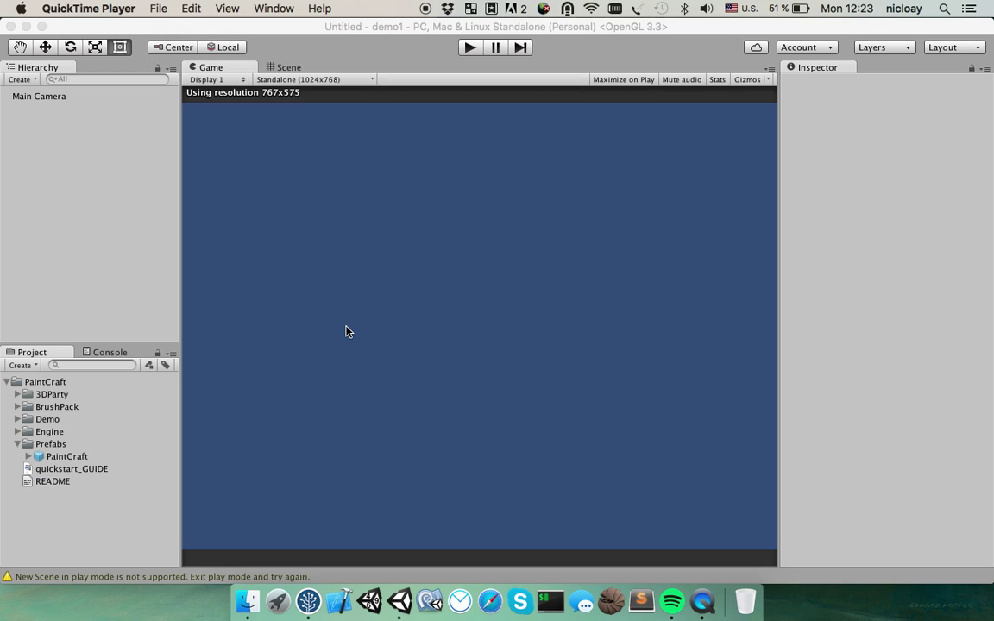
Drag the PaintCraft prefab into the Hierarchy and expand it to show Canvas, ScreenCameraAndInput and EventSystem
click(40, 384)
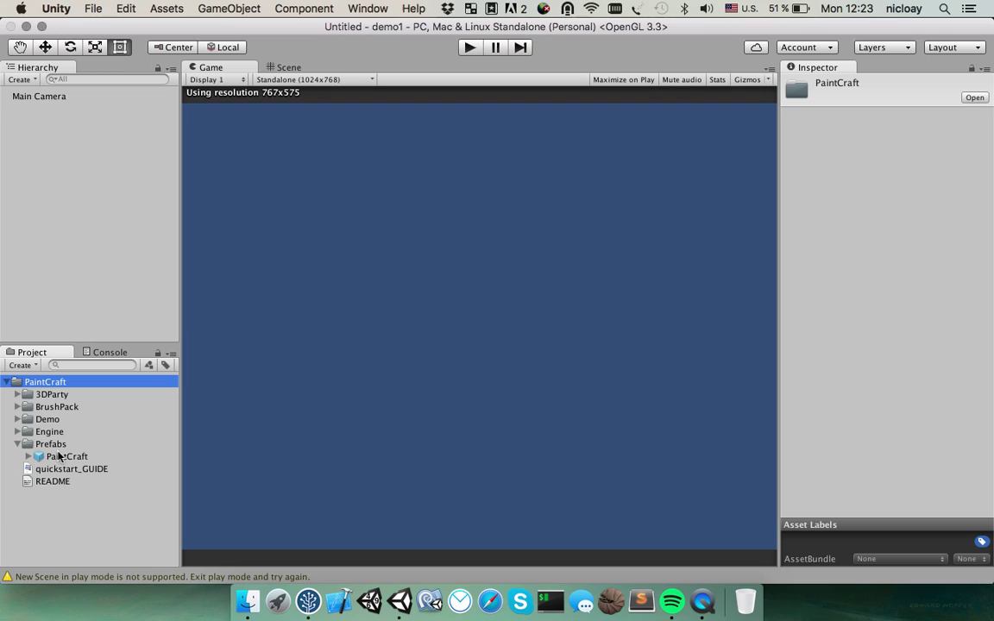
mouse_move(69, 461)
mouse_down()
mouse_move(95, 182)
mouse_move(84, 162)
mouse_up()
click(7, 109)
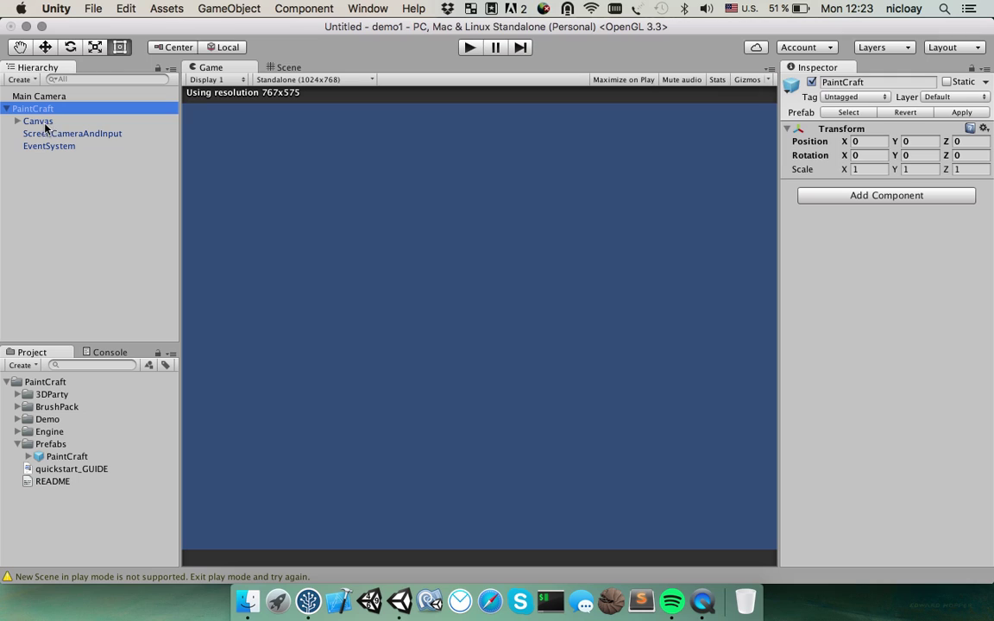
Set the Canvas Page Config to Cat (ColoringPageConfig) and preview the cat page in Play mode
click(471, 48)
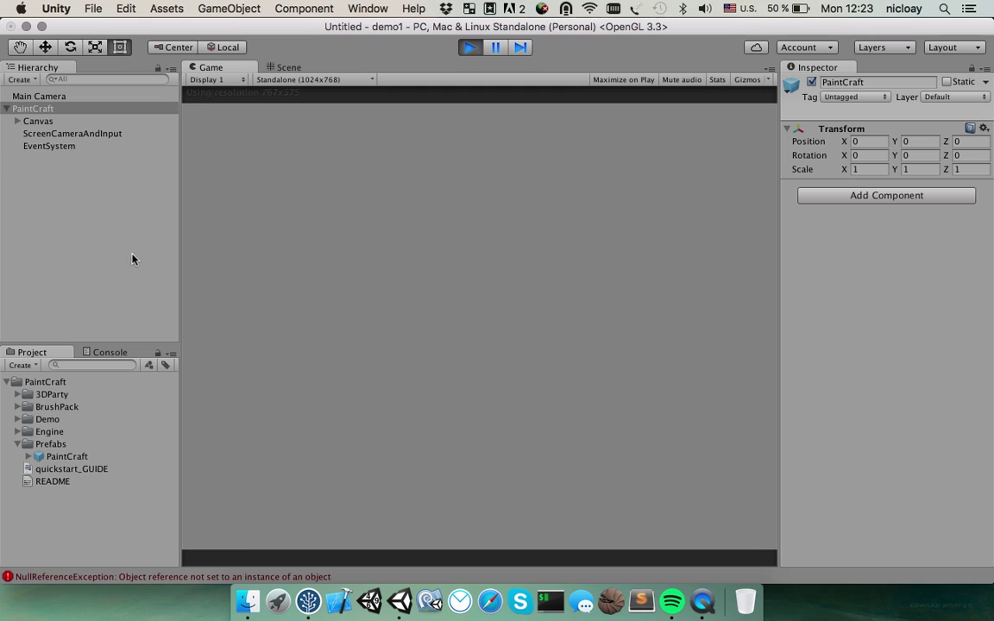
click(469, 47)
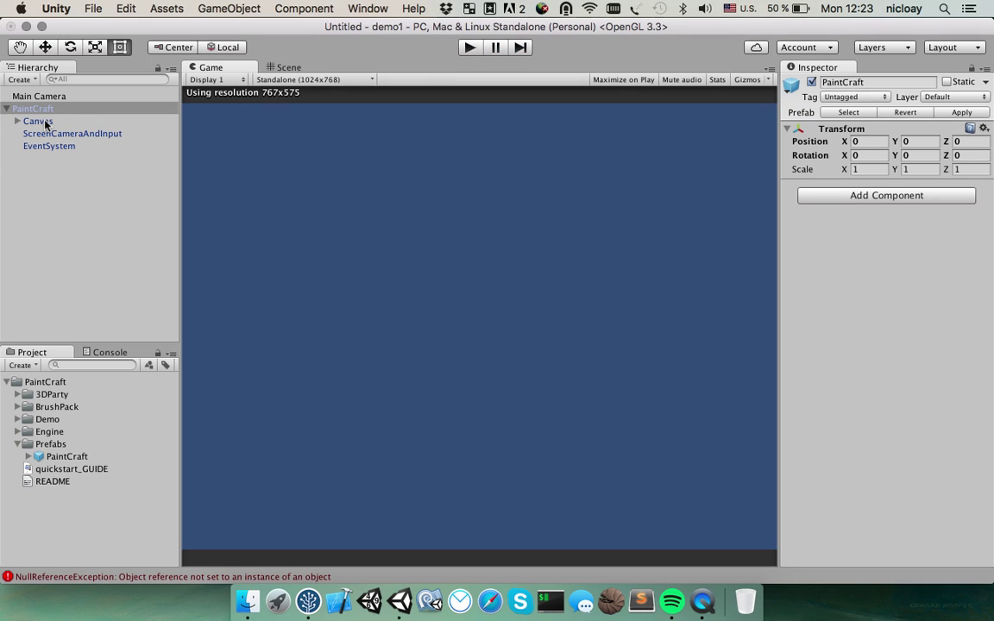
click(985, 227)
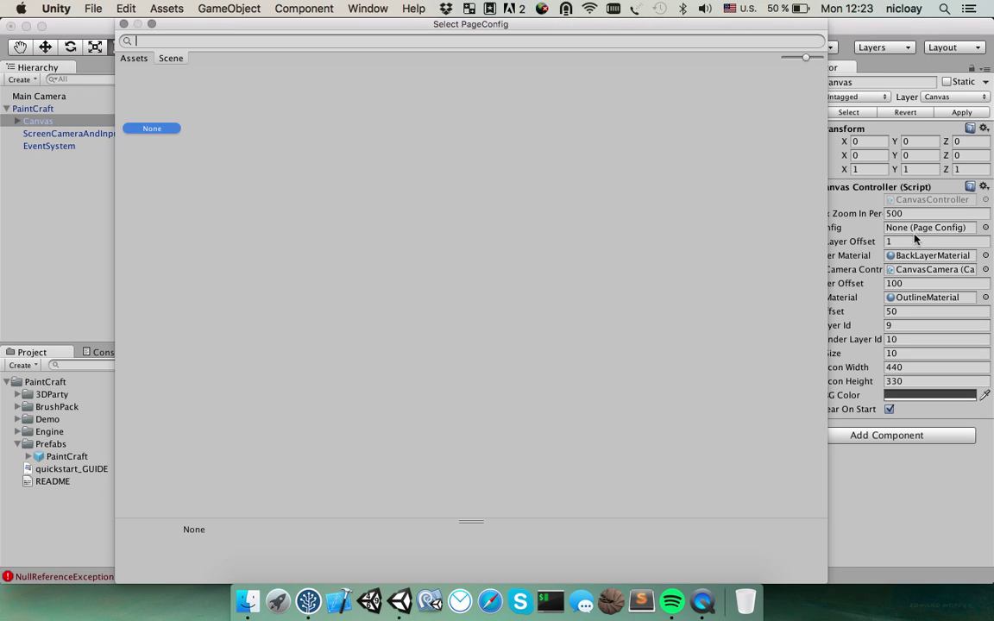
double_click(151, 171)
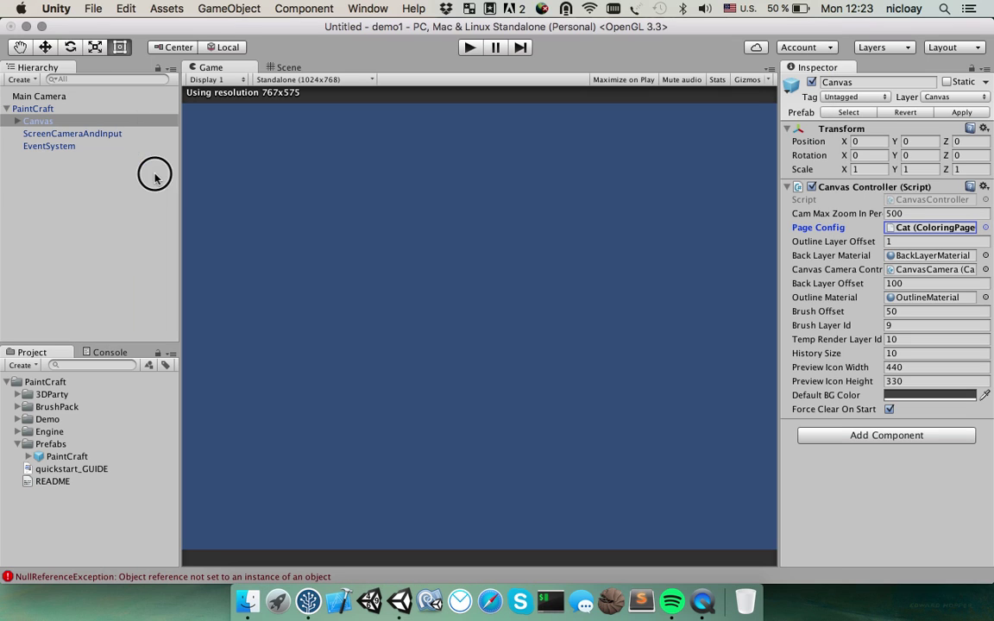
click(466, 48)
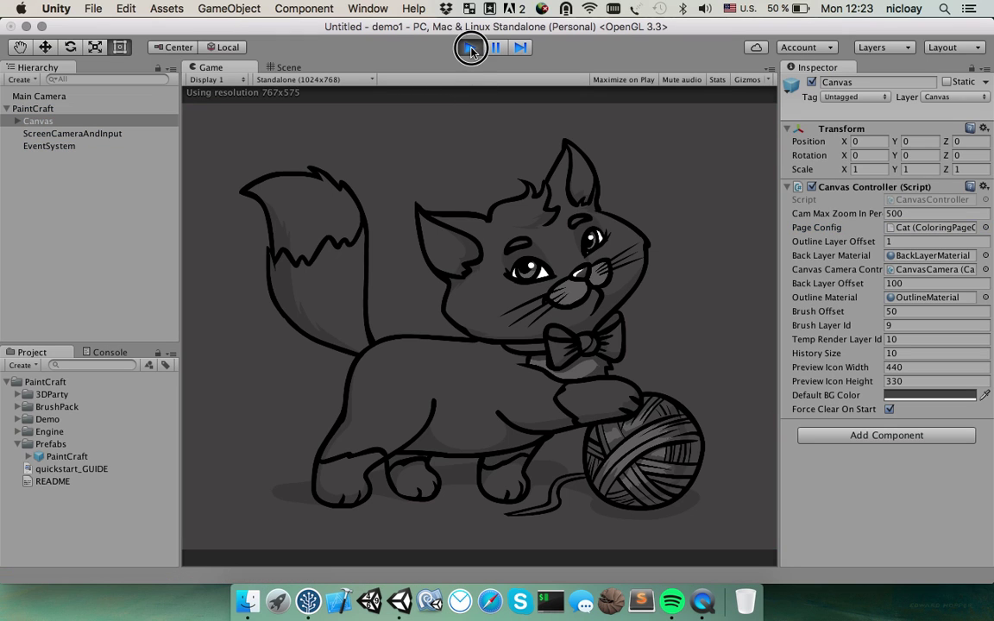
click(469, 48)
Create a PaintCraft BlankPageConfig asset in the Project and name it 'blank page'
click(10, 382)
right_click(41, 402)
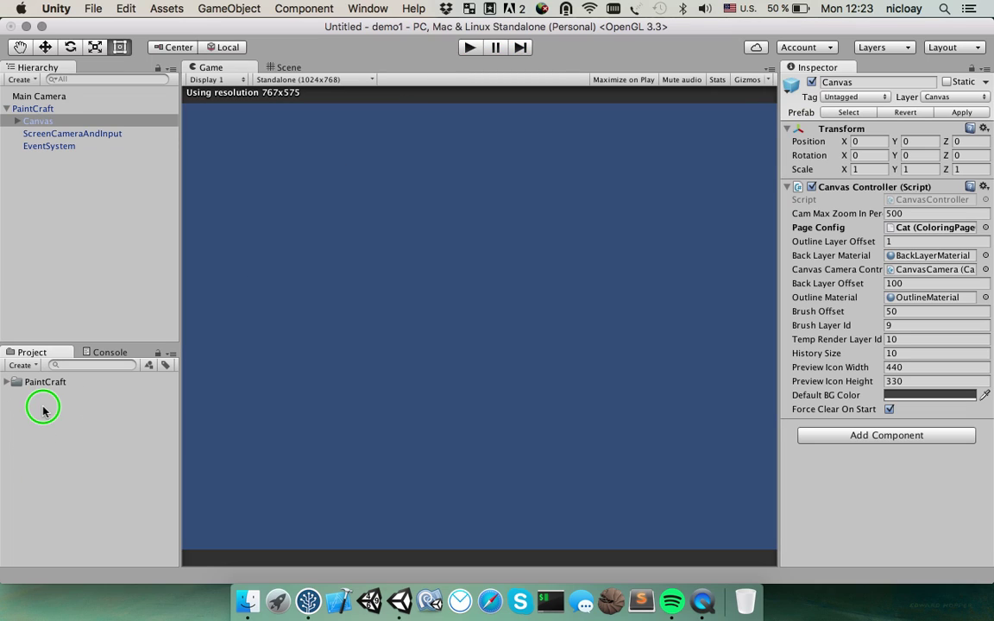
mouse_move(111, 308)
mouse_move(298, 135)
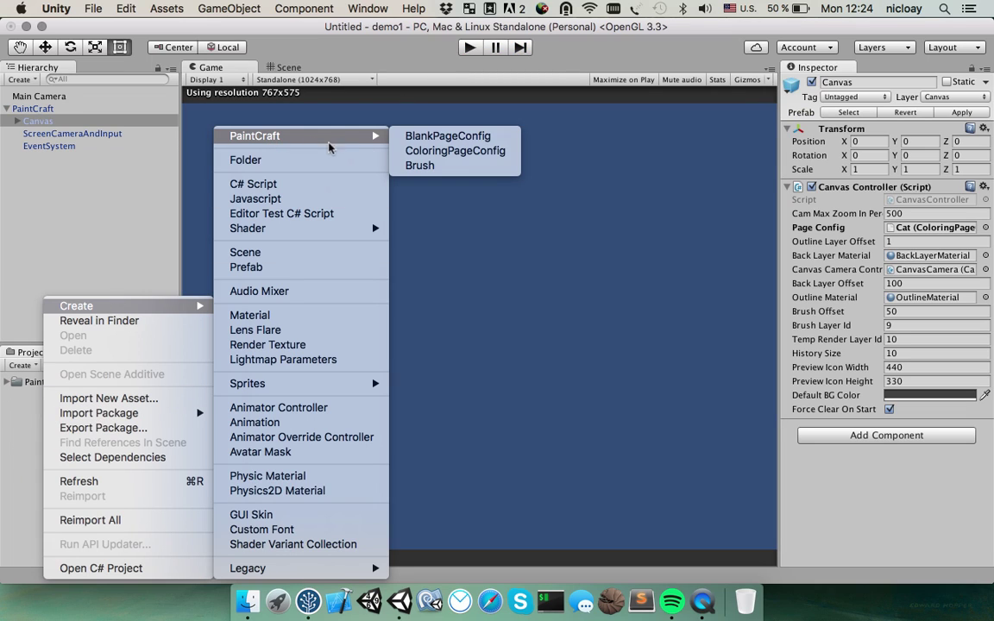
click(429, 139)
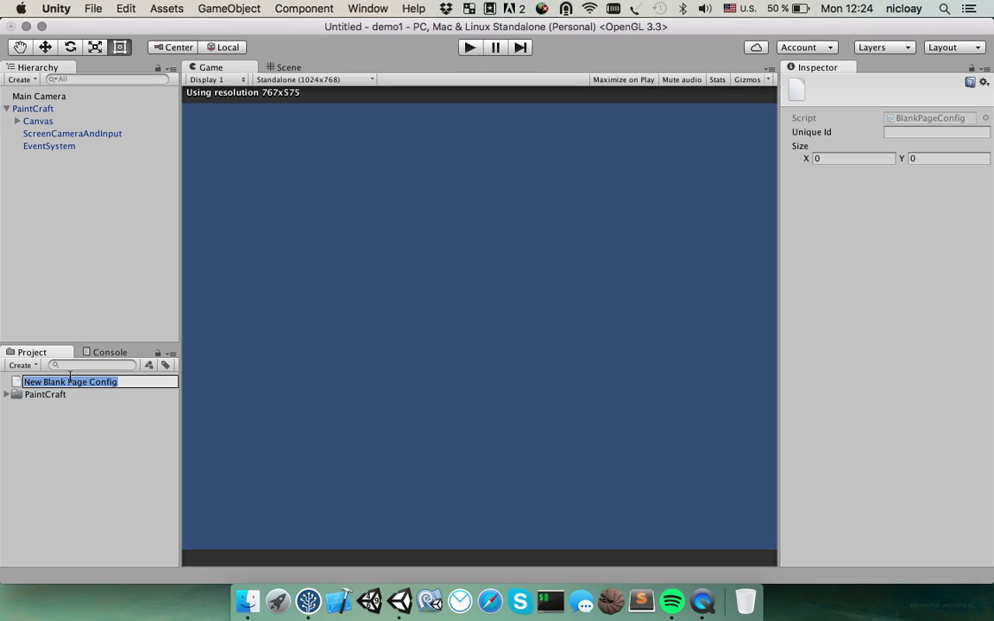
text(blank page)
key(Return)
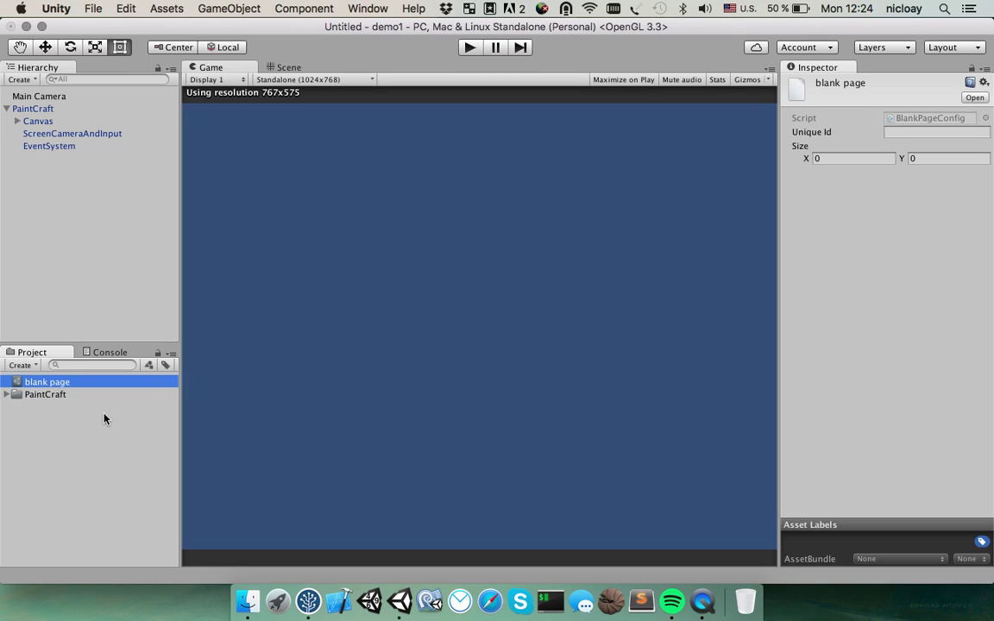
Fill in a random Unique Id and set Size X 1024, Size Y 768
click(898, 132)
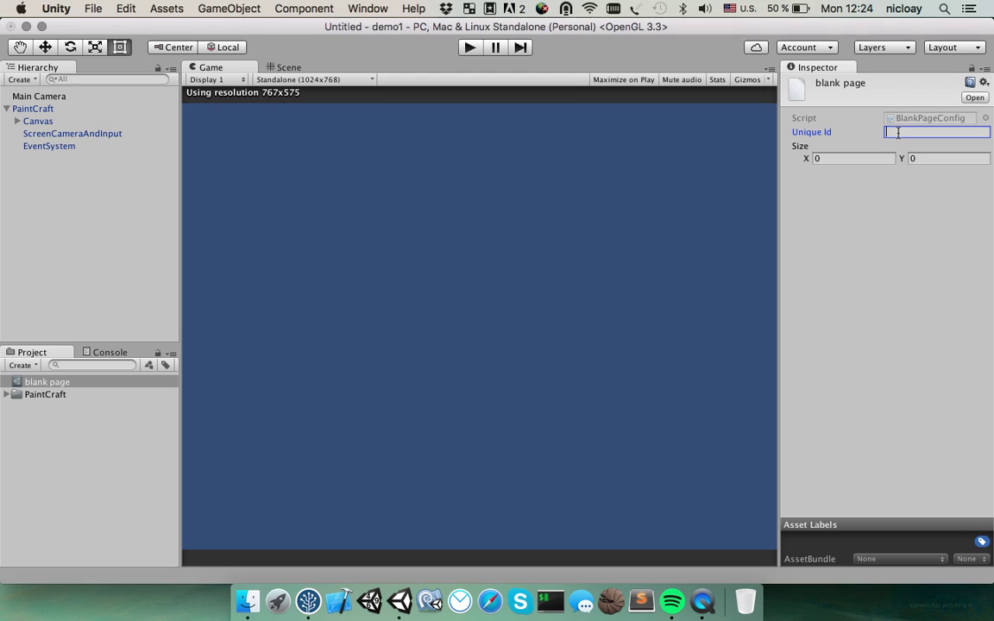
text(a;lskdjf;wlkej;kj)
click(826, 158)
text(1024)
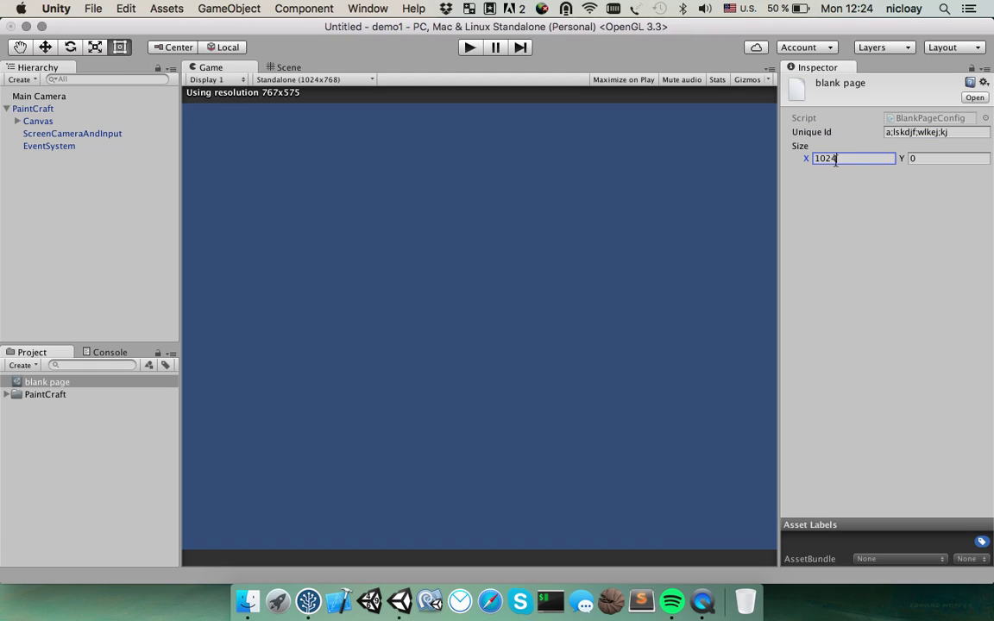
key(Tab)
text(768)
click(815, 181)
Switch the Canvas Page Config to 'blank page' and paint a cyan zigzag in Play mode
click(39, 121)
click(986, 227)
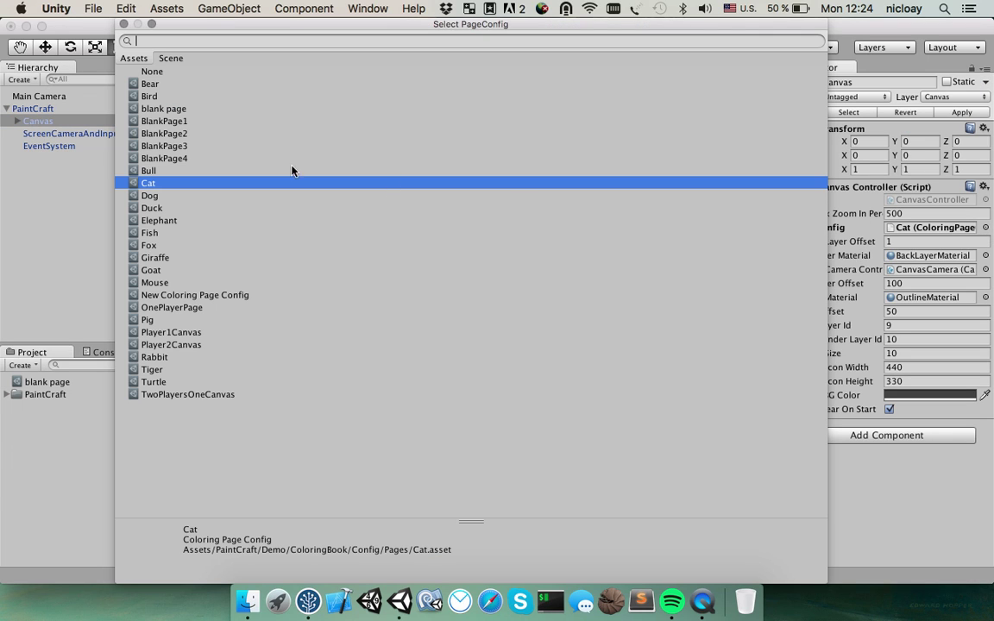
text(bla)
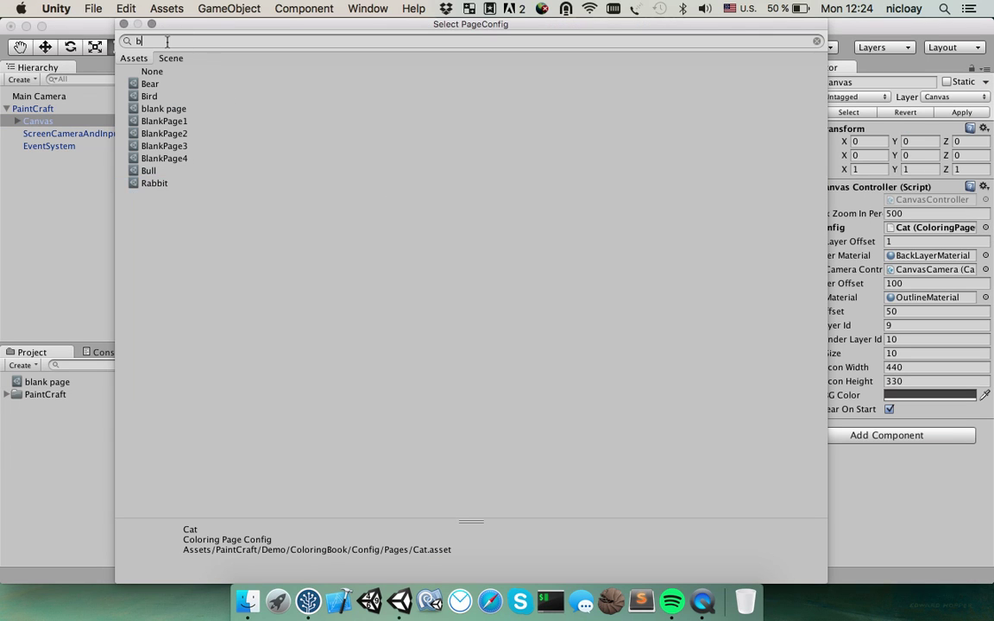
double_click(164, 84)
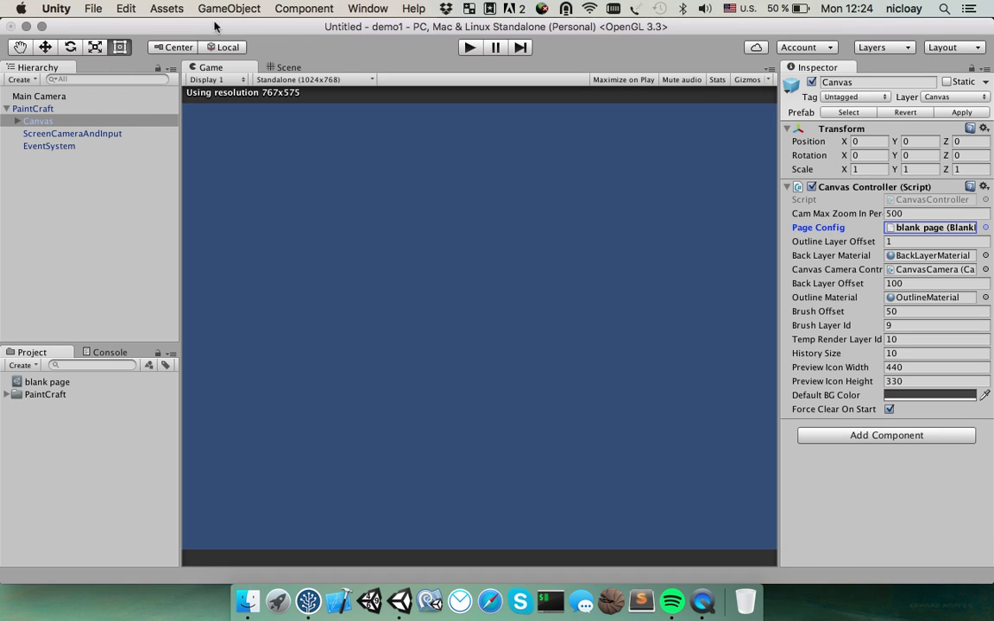
click(469, 48)
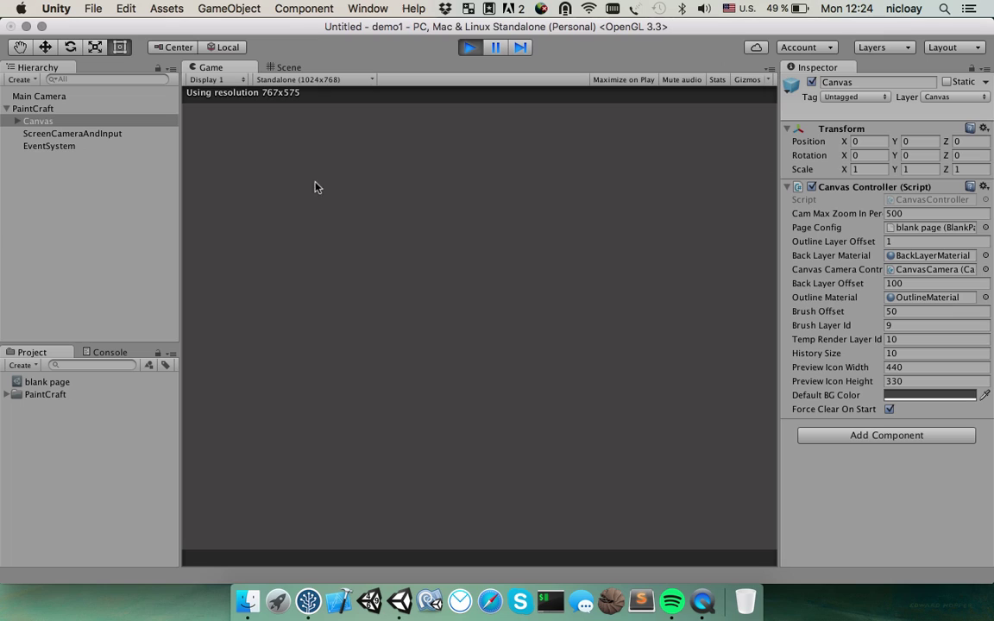
mouse_move(242, 211)
mouse_down()
mouse_move(525, 455)
mouse_move(345, 428)
mouse_move(355, 264)
mouse_move(415, 300)
mouse_up()
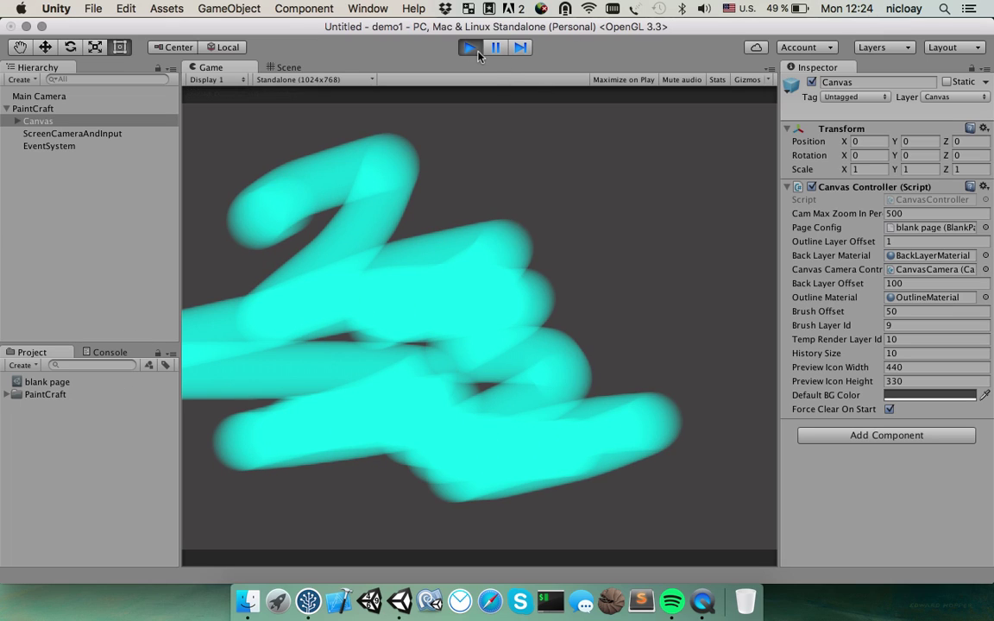
Stop play, set the Canvas Default BG Color to white, and select LineConfig under Canvas
click(469, 46)
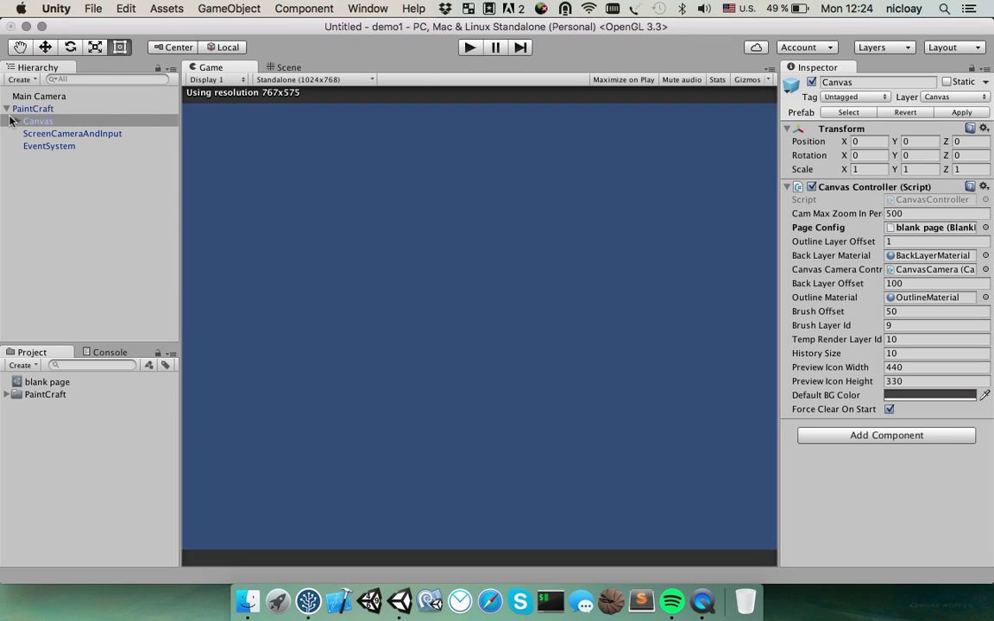
click(903, 397)
click(743, 65)
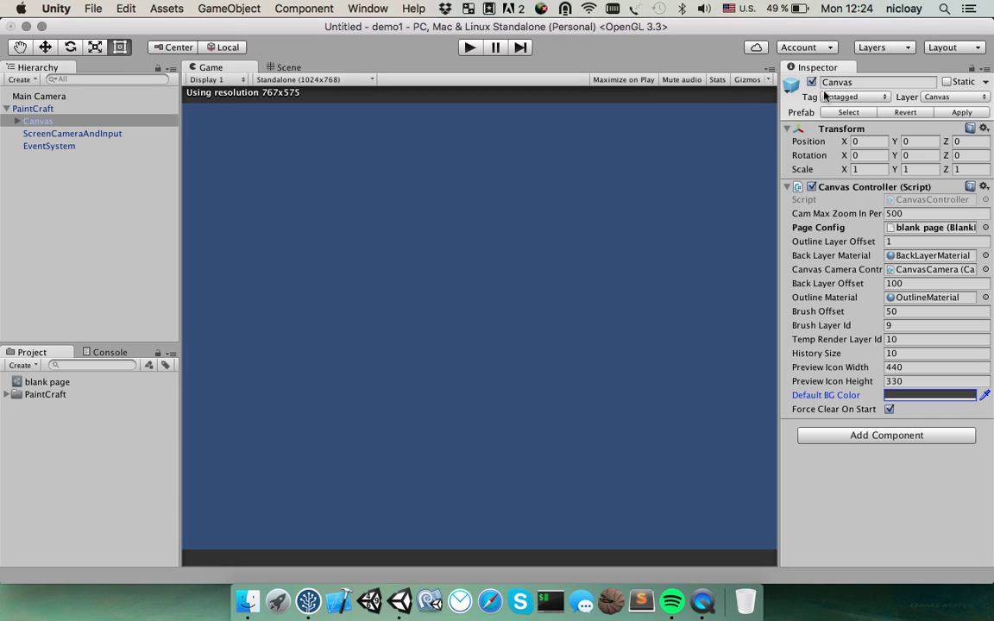
click(927, 395)
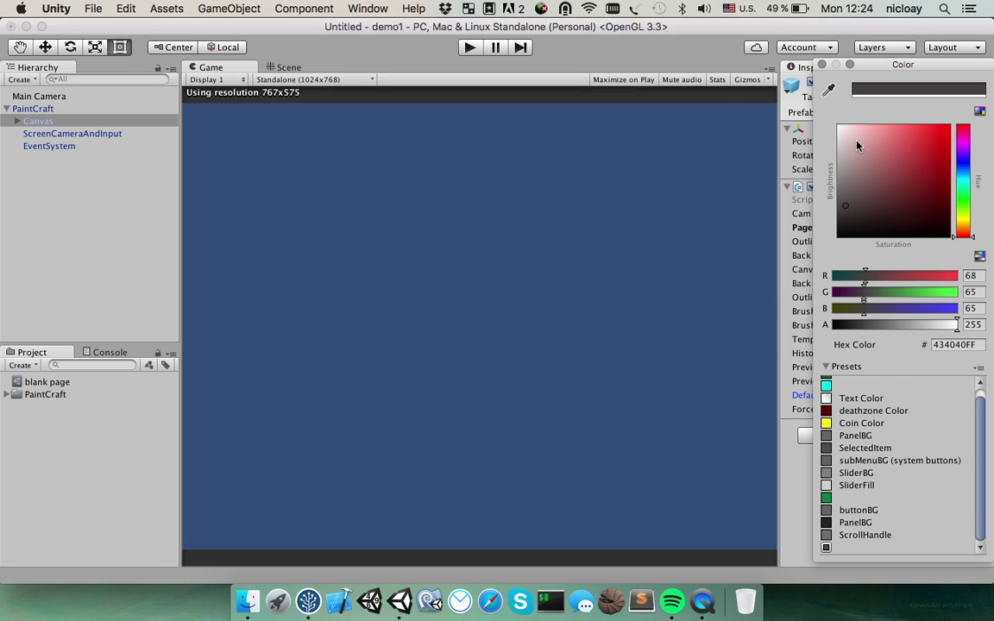
drag(857, 145, 818, 66)
click(820, 65)
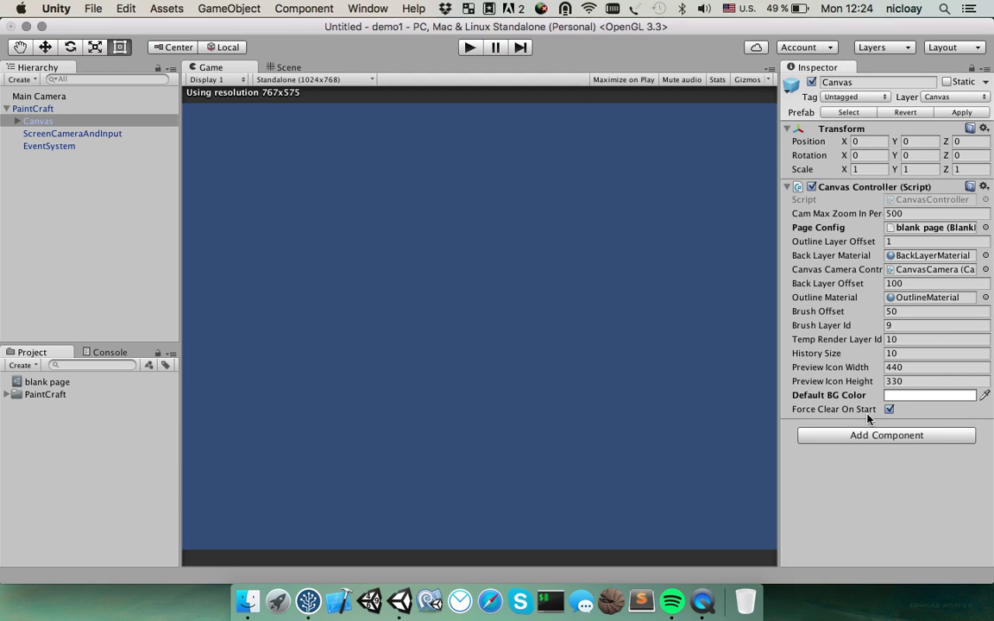
click(18, 121)
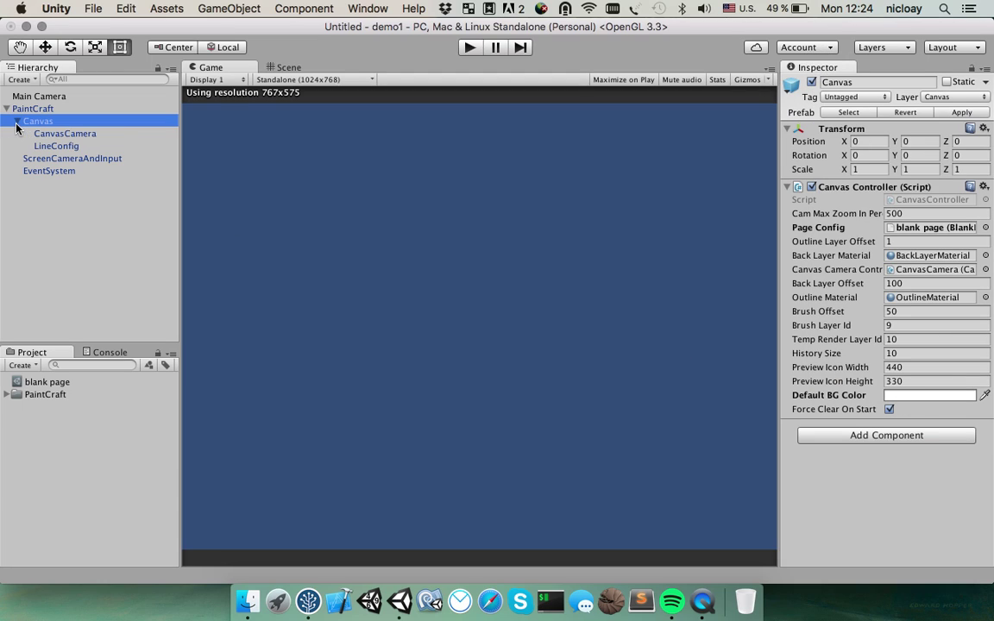
click(54, 147)
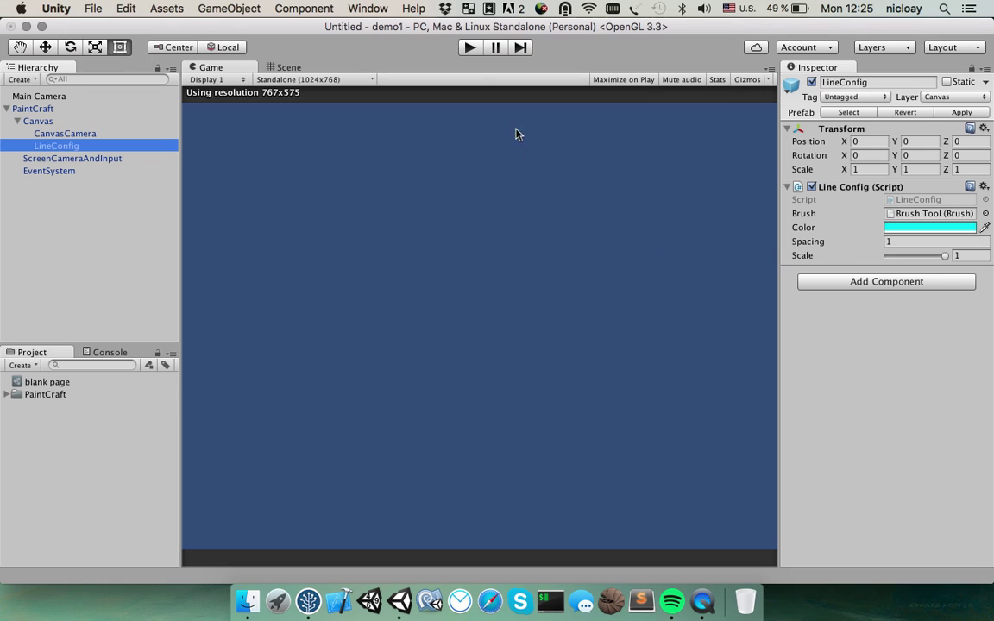
Run the game and paint cyan test strokes across the white page
click(468, 47)
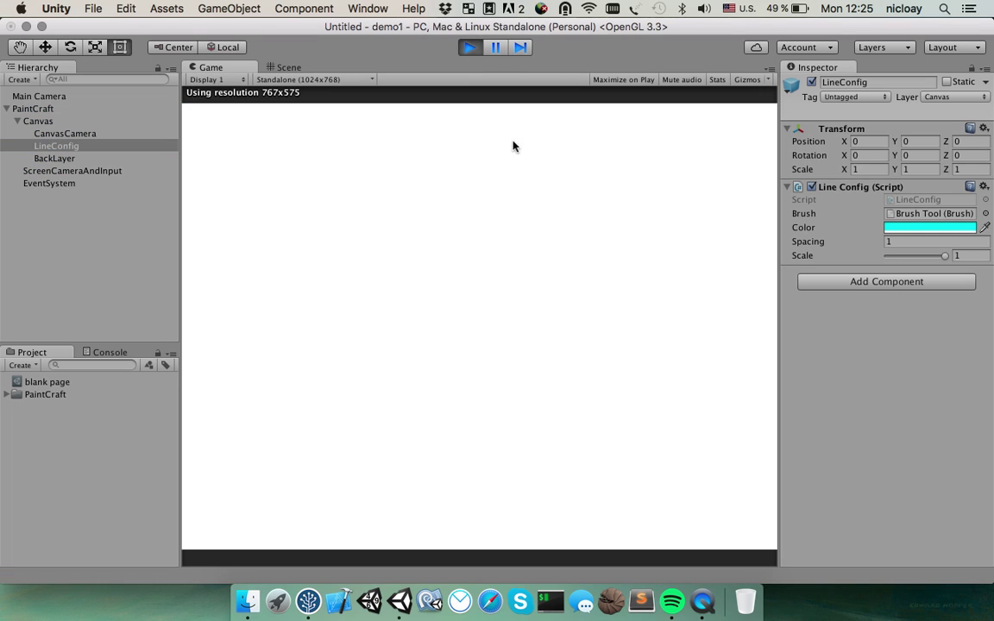
mouse_move(396, 160)
mouse_down()
mouse_move(458, 168)
mouse_move(332, 358)
mouse_move(382, 340)
mouse_move(636, 362)
mouse_move(352, 424)
mouse_move(459, 426)
mouse_move(532, 493)
mouse_move(397, 488)
mouse_up()
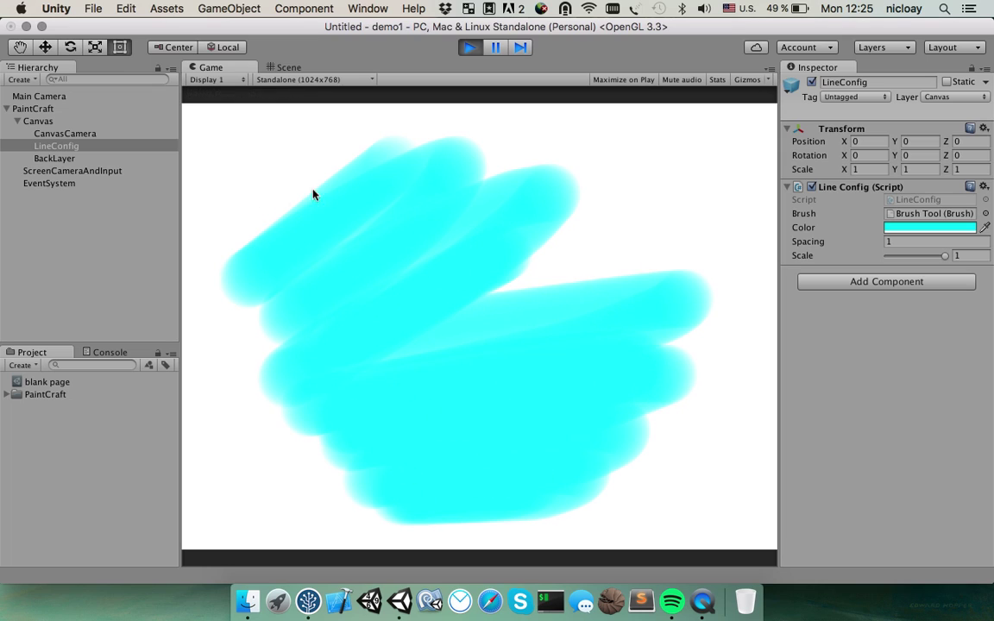
mouse_move(313, 194)
mouse_down()
mouse_move(284, 197)
mouse_move(188, 228)
mouse_move(238, 161)
mouse_up()
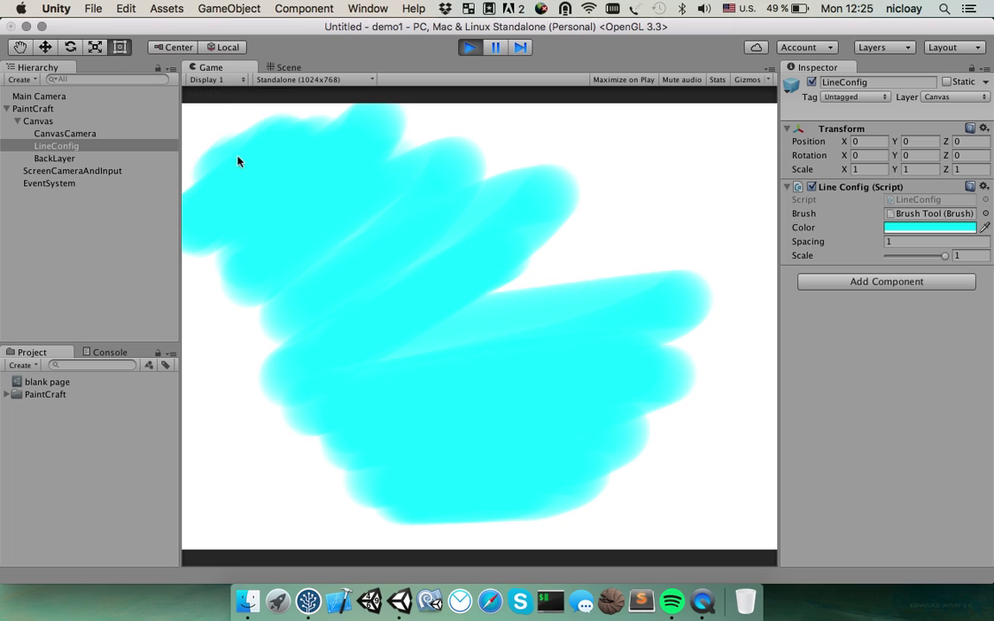
mouse_move(529, 228)
mouse_down()
mouse_move(455, 315)
mouse_move(633, 209)
mouse_move(584, 126)
mouse_move(618, 161)
mouse_up()
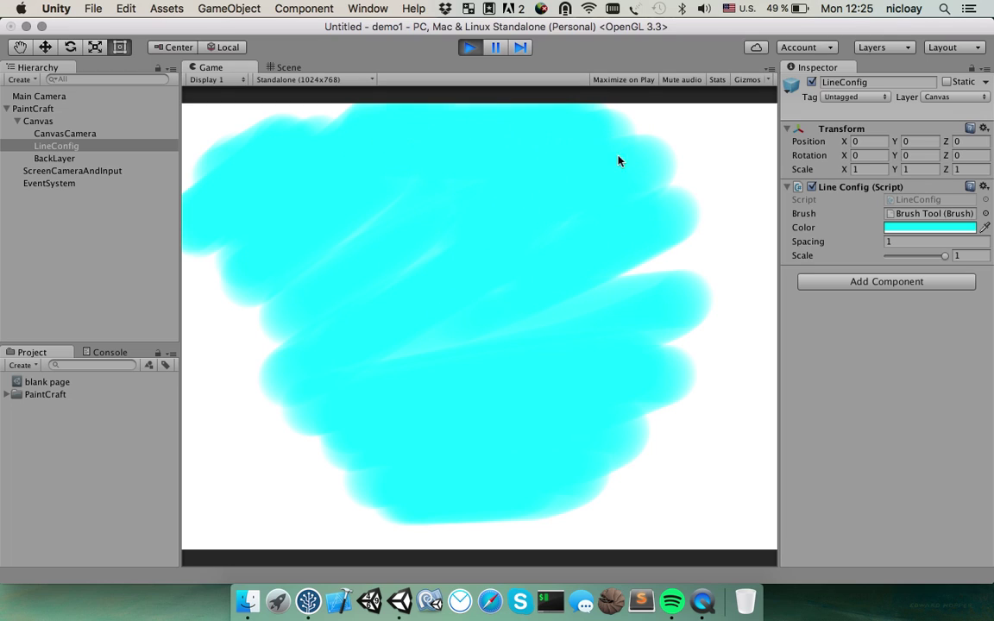
Change the LineConfig brush colour to pure red and paint red strokes over the cyan
click(925, 228)
drag(964, 160, 967, 130)
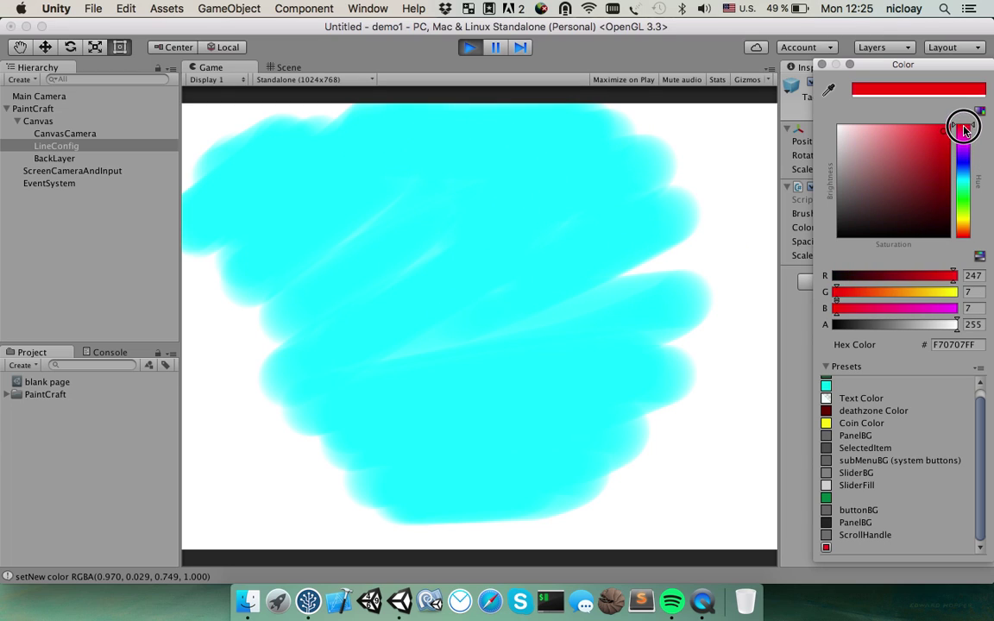
click(945, 128)
click(822, 64)
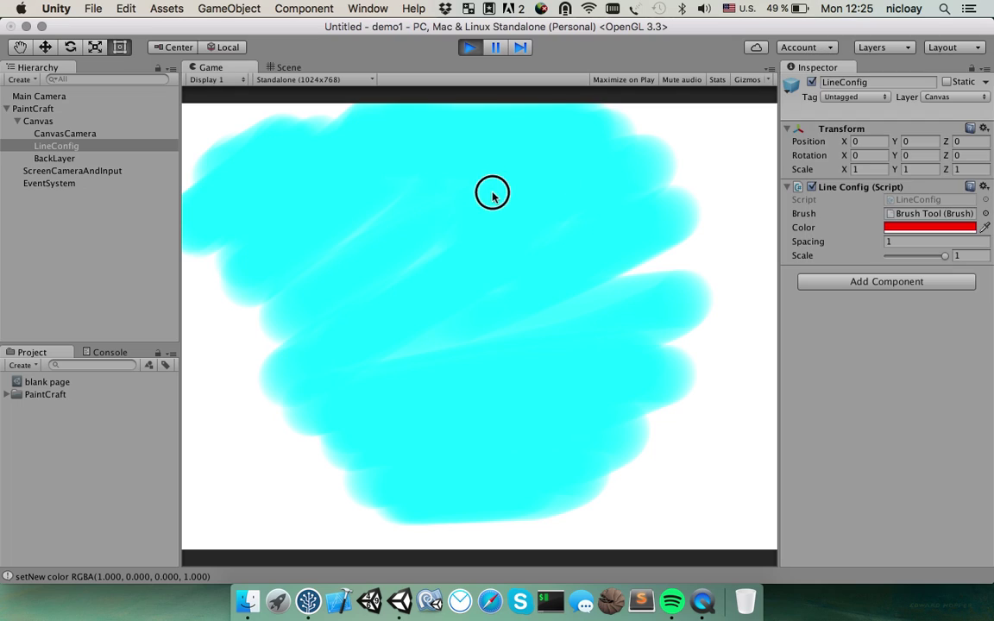
mouse_move(459, 195)
mouse_down()
mouse_move(608, 189)
mouse_move(535, 350)
mouse_move(502, 384)
mouse_up()
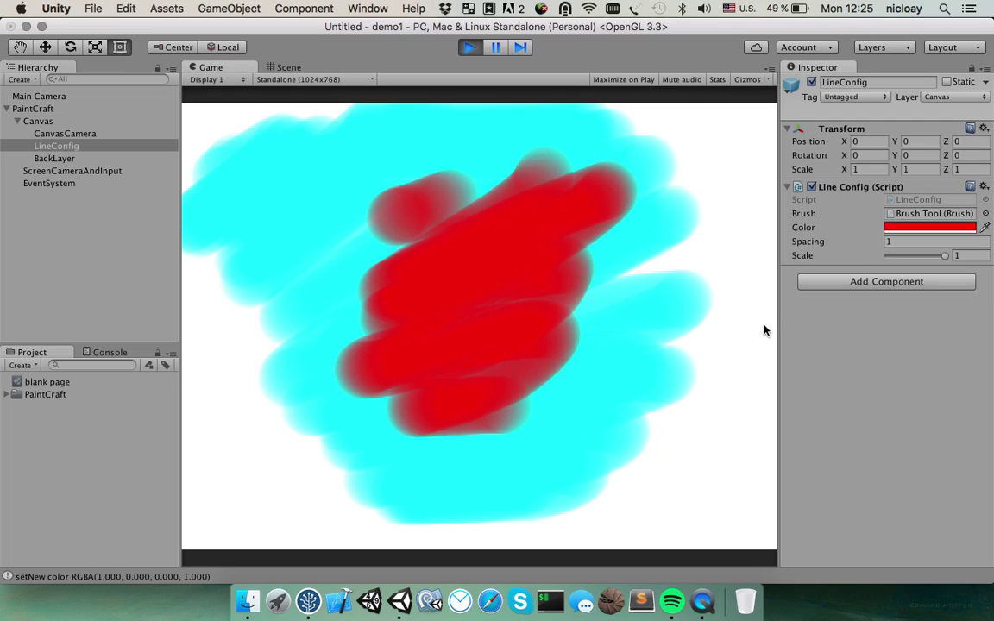
Reduce the brush scale to 0.13, paint thin test strokes, then stop the game
drag(947, 257, 896, 255)
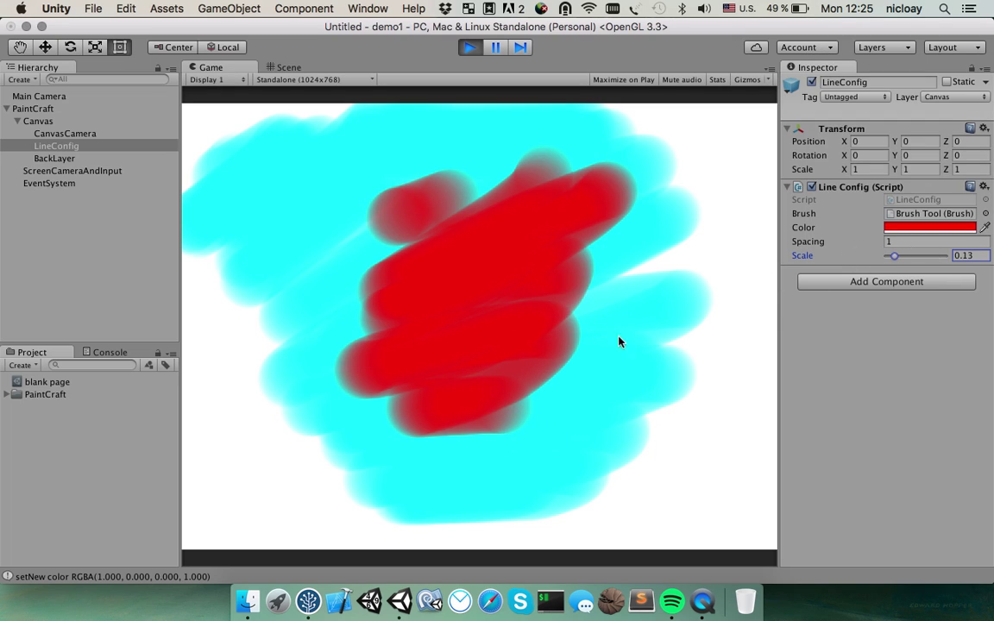
mouse_move(618, 339)
mouse_down()
mouse_move(639, 348)
mouse_move(686, 296)
mouse_move(567, 415)
mouse_move(377, 257)
mouse_move(226, 193)
mouse_move(479, 158)
mouse_move(392, 191)
mouse_move(556, 186)
mouse_up()
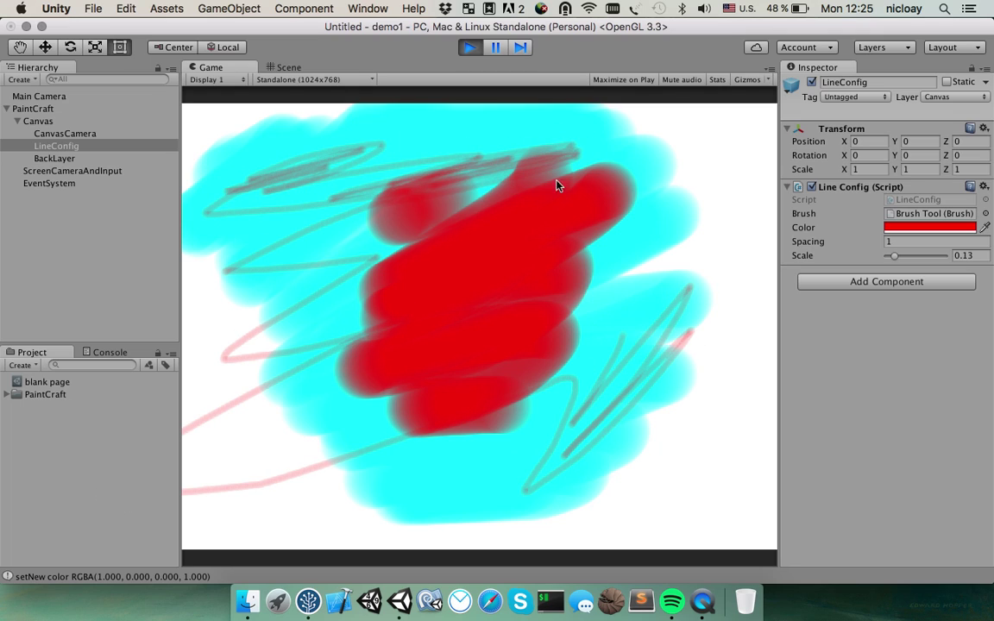
drag(661, 236, 595, 277)
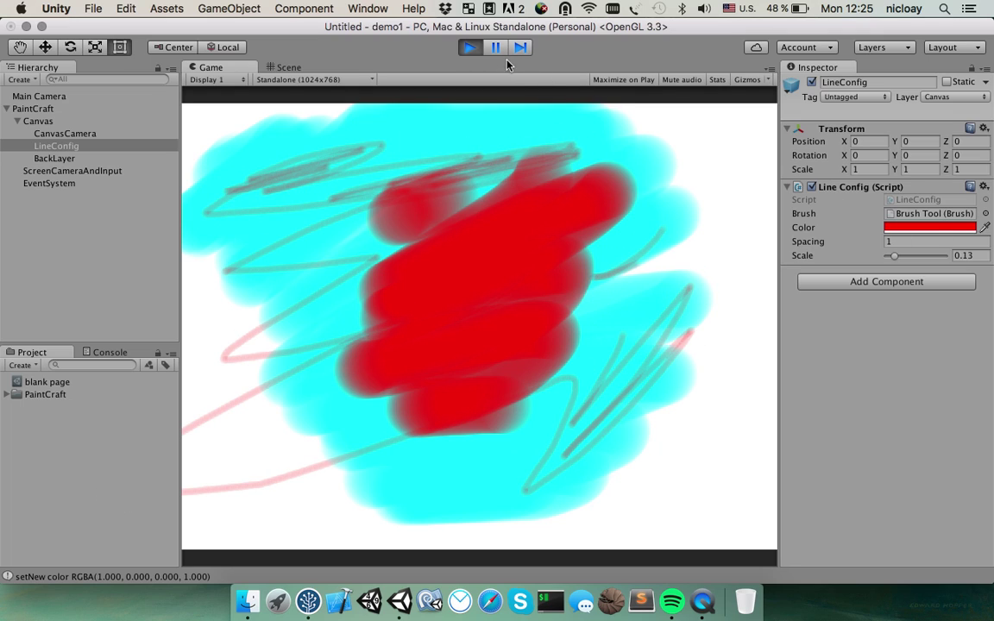
click(469, 48)
Set the LineConfig colour to pure black and test it with a black zig-zag stroke in Play mode
click(915, 228)
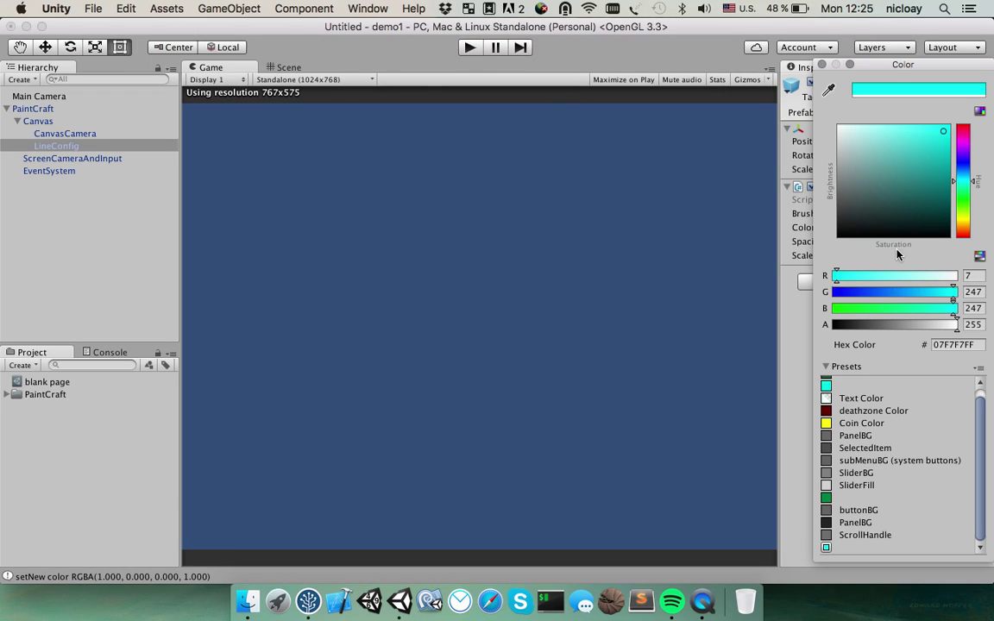
click(831, 256)
click(830, 254)
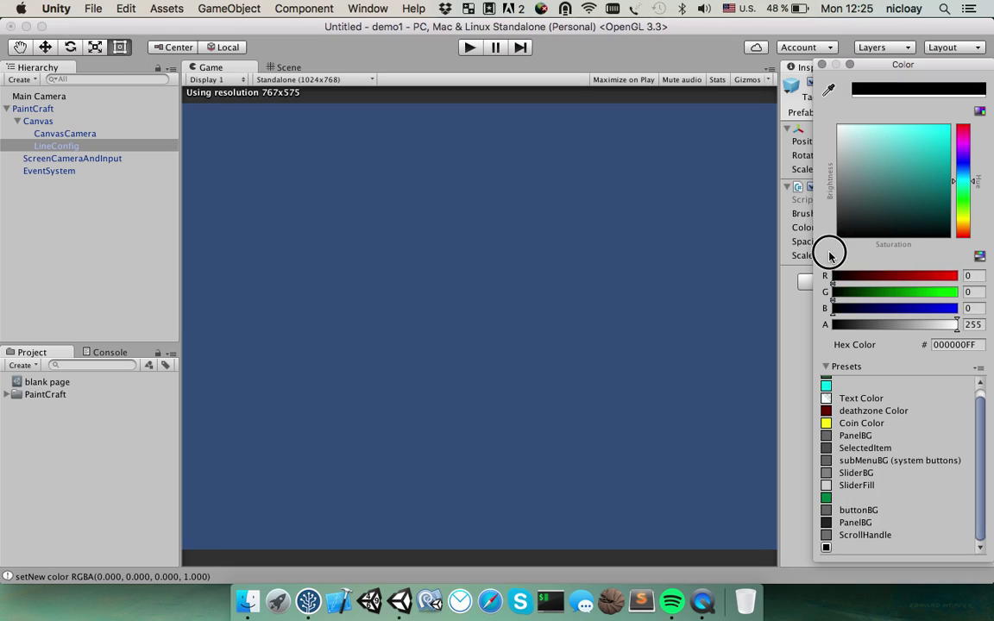
click(744, 67)
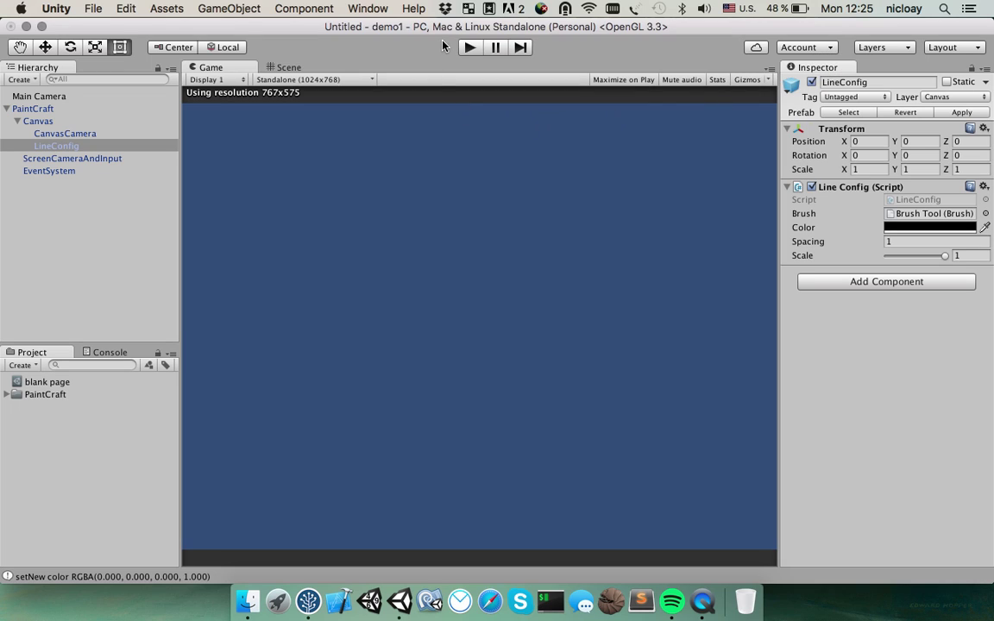
click(470, 46)
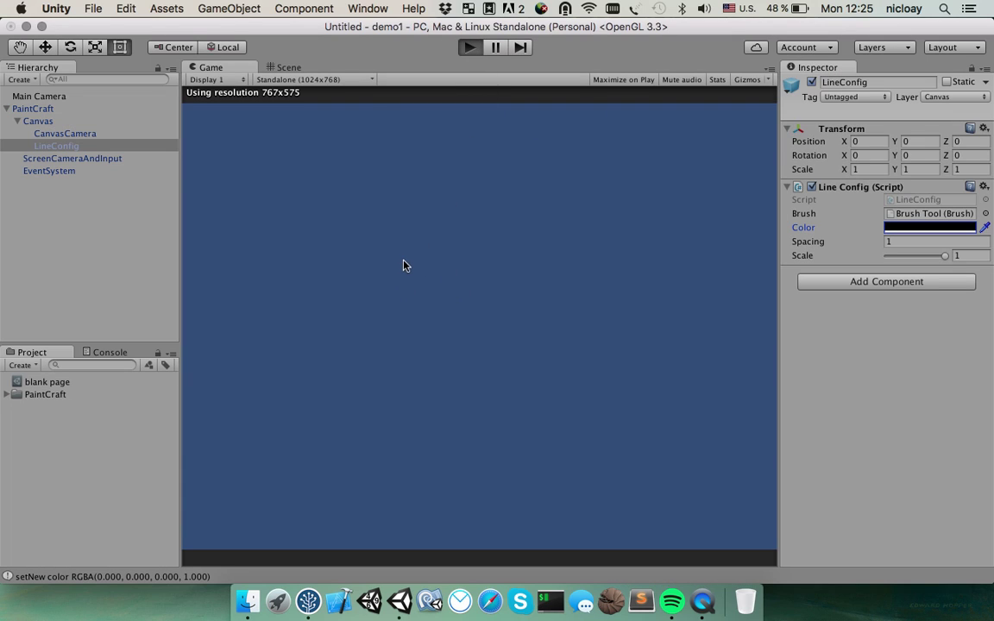
mouse_move(453, 191)
mouse_down()
mouse_move(505, 233)
mouse_move(605, 319)
mouse_move(535, 446)
mouse_up()
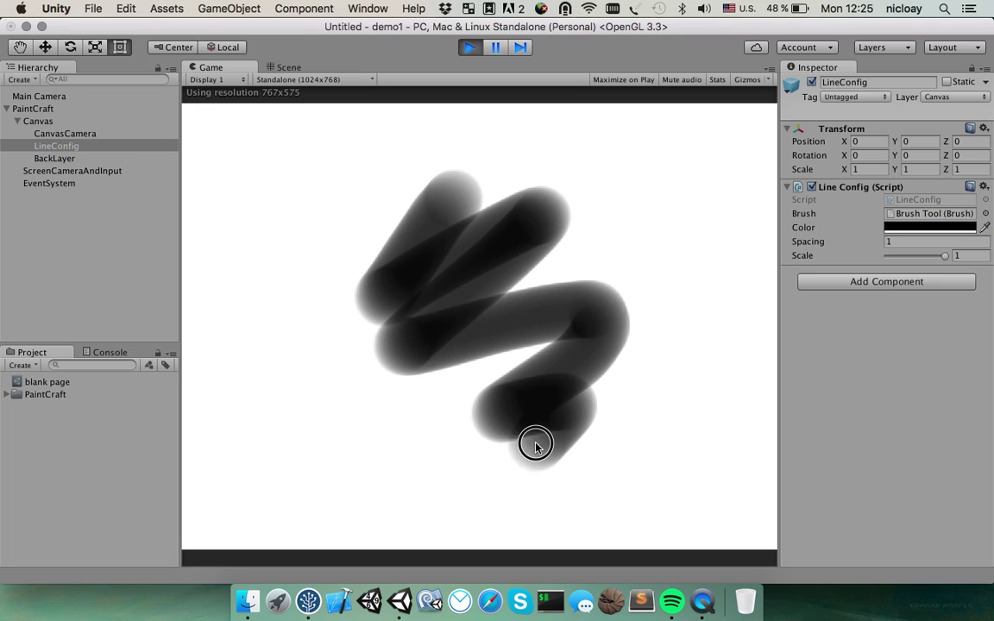
click(470, 47)
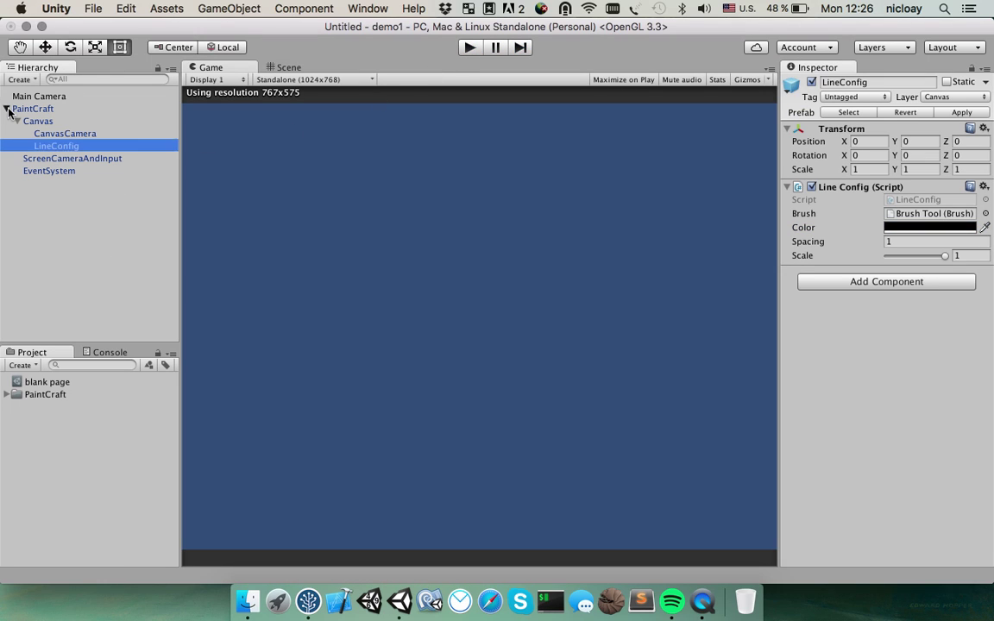
Add a UI Button from the GameObject menu, creating a new Canvas
click(6, 109)
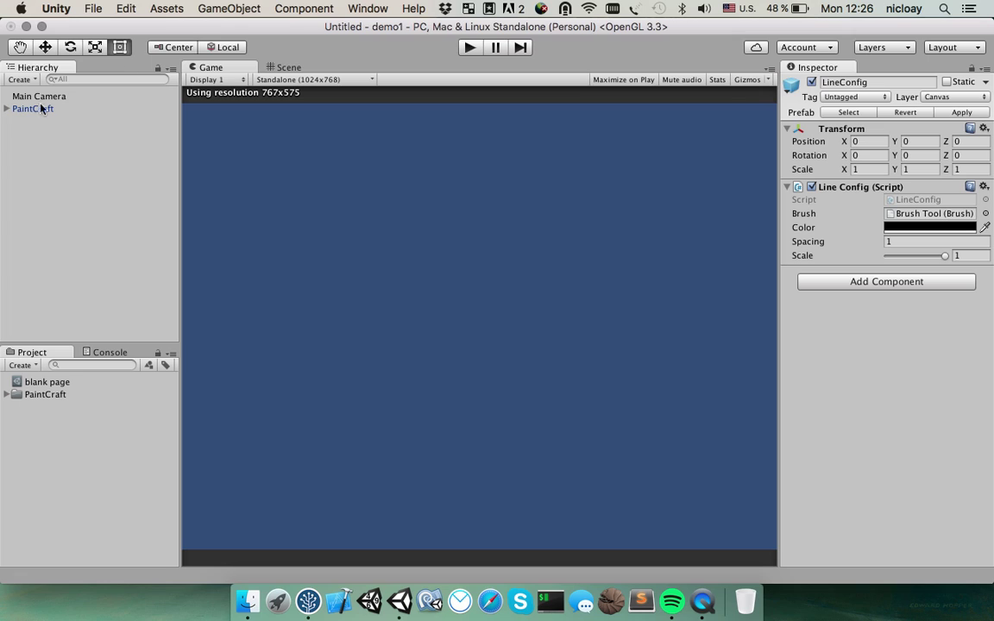
click(227, 9)
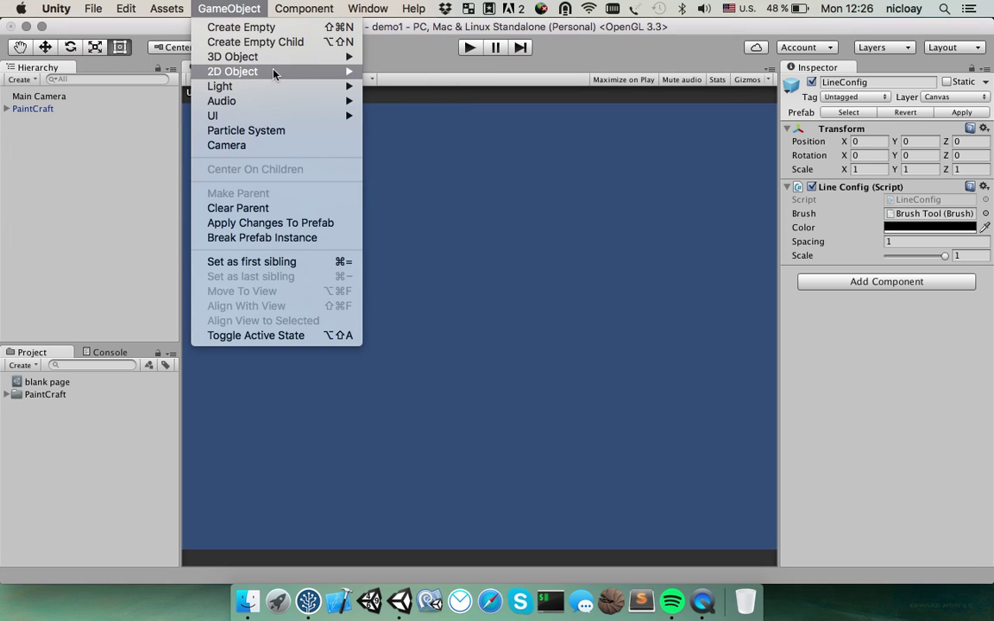
mouse_move(259, 116)
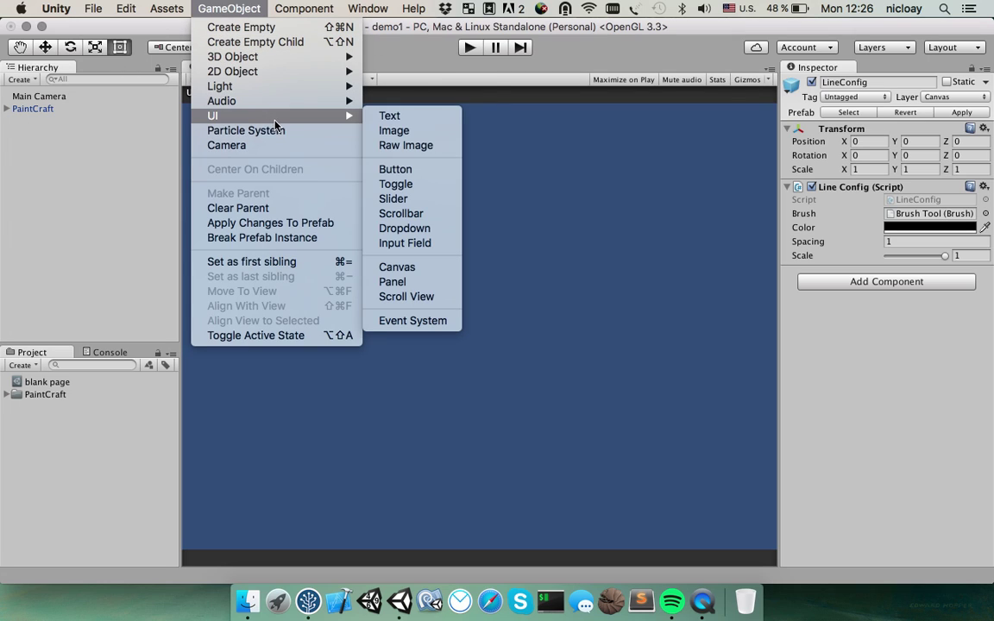
click(395, 169)
Create an empty child GameObject under the new Canvas and duplicate it with Cmd+D
click(29, 121)
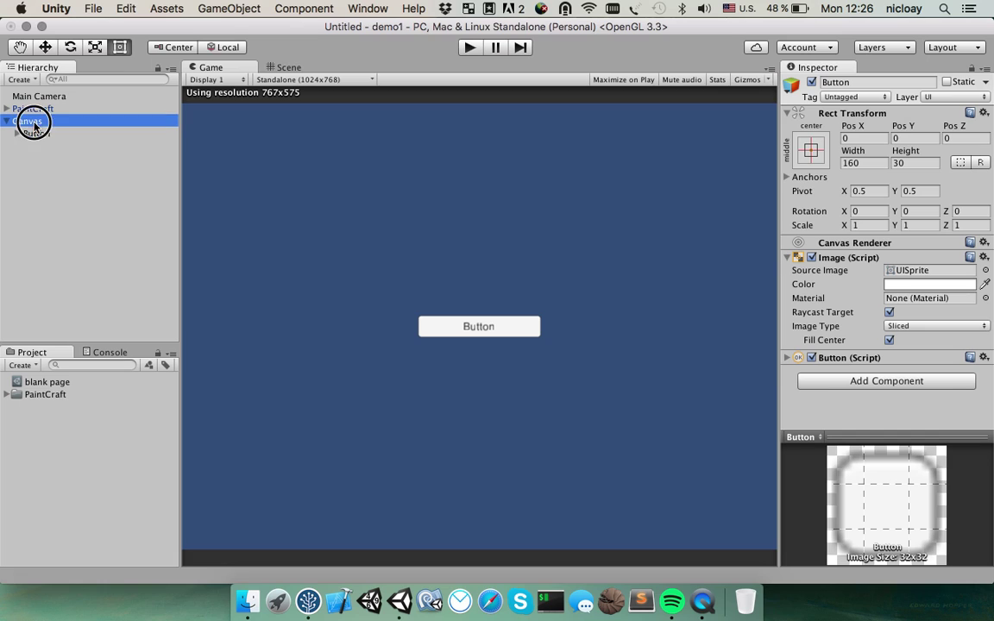
click(229, 9)
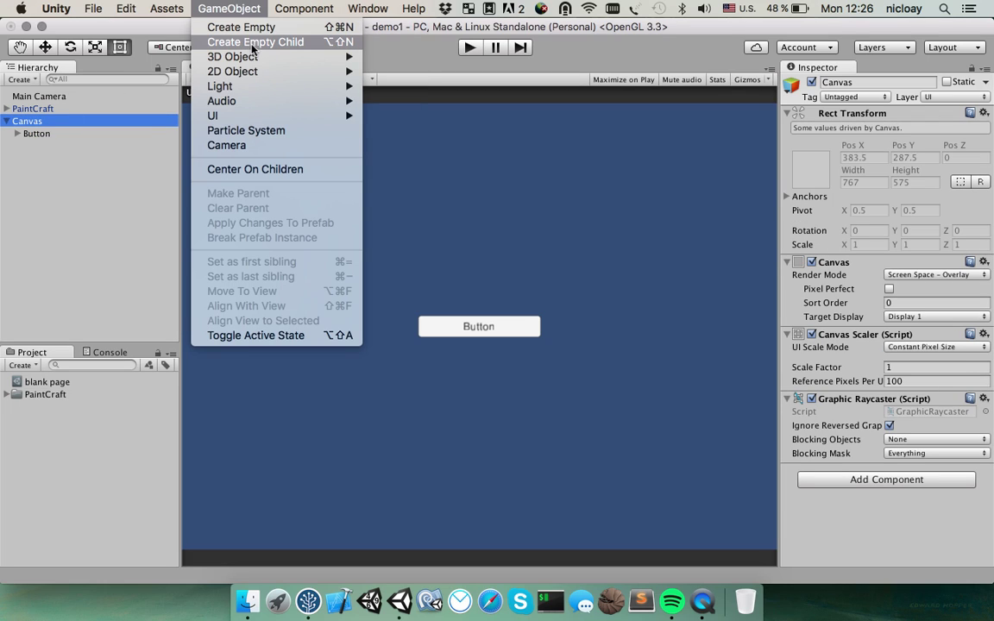
click(231, 41)
click(30, 134)
click(46, 148)
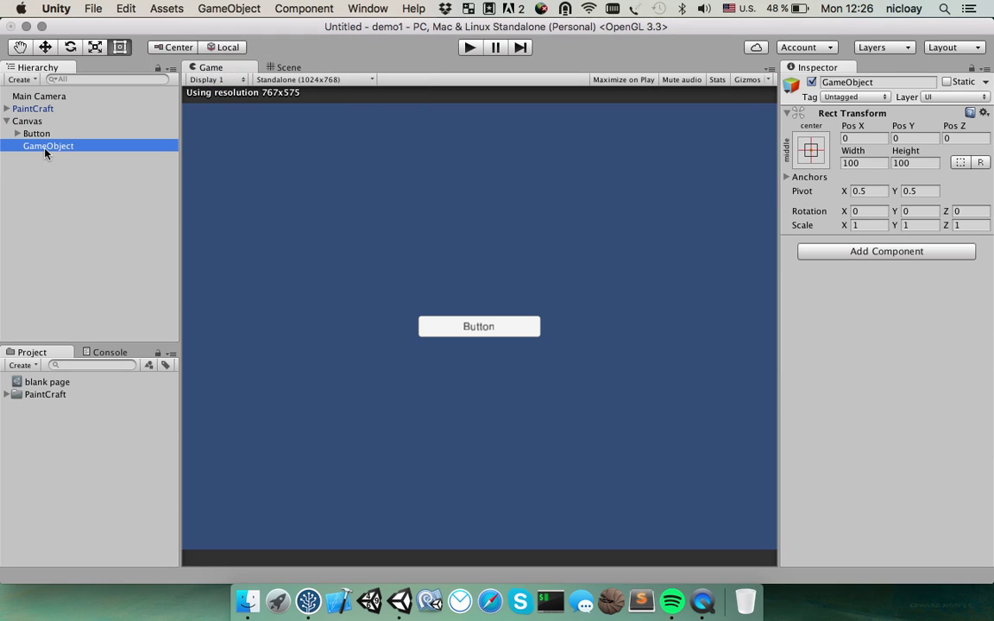
key(super+d)
key(super+d)
click(51, 152)
Rename the first two empty objects 'Tools Pannel' and 'System Panel'
key(Return)
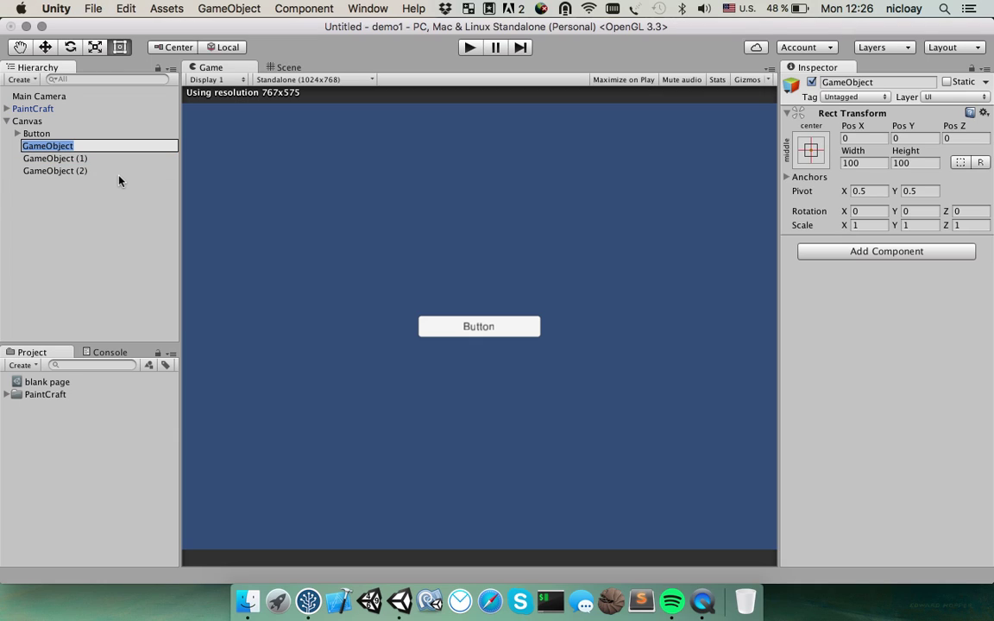
text(Tools Pannel)
key(Return)
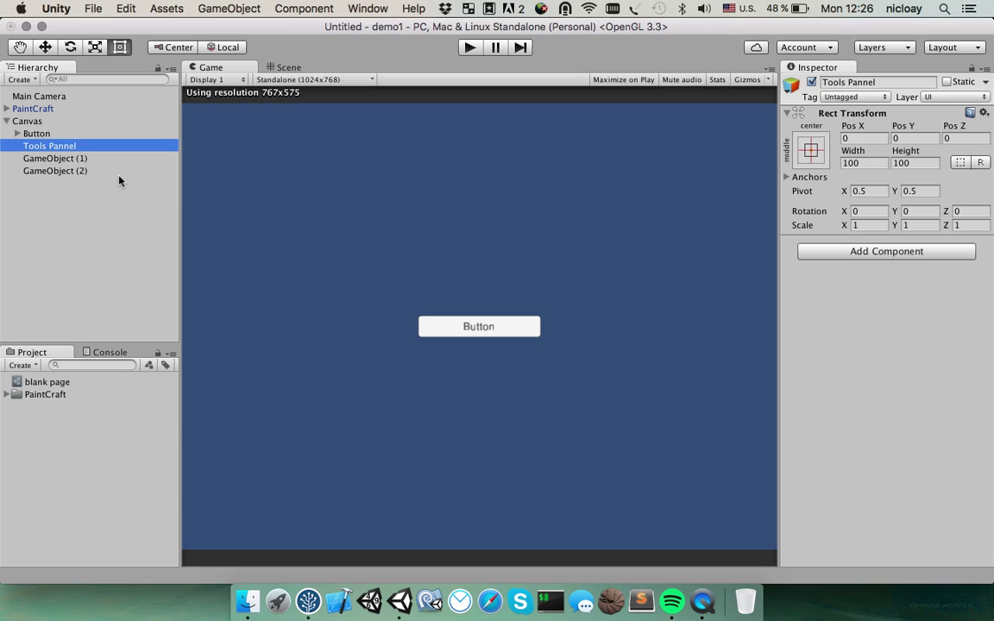
key(Down)
key(Return)
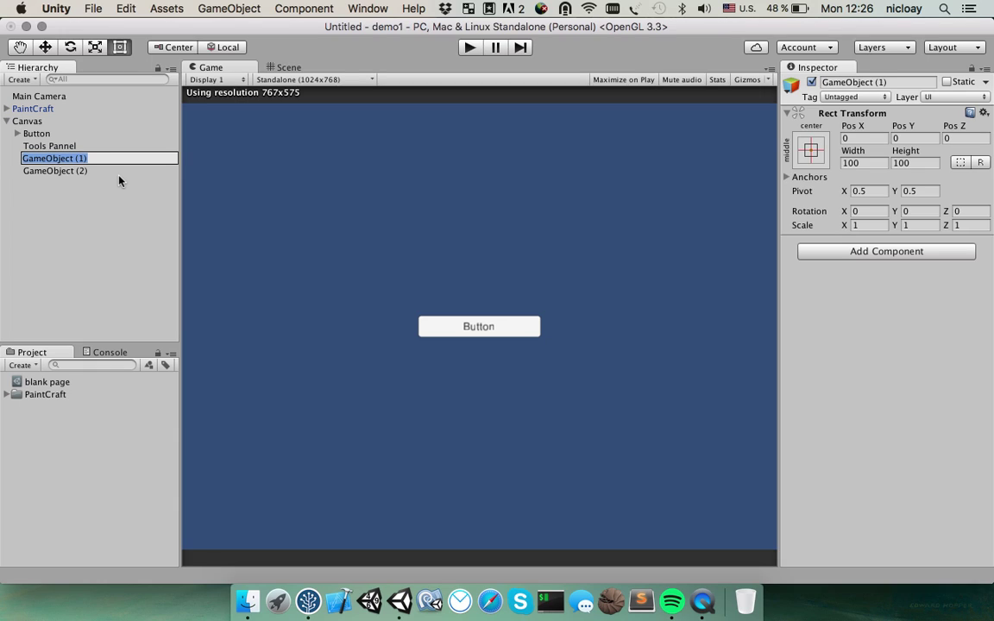
text(System P)
text(annel)
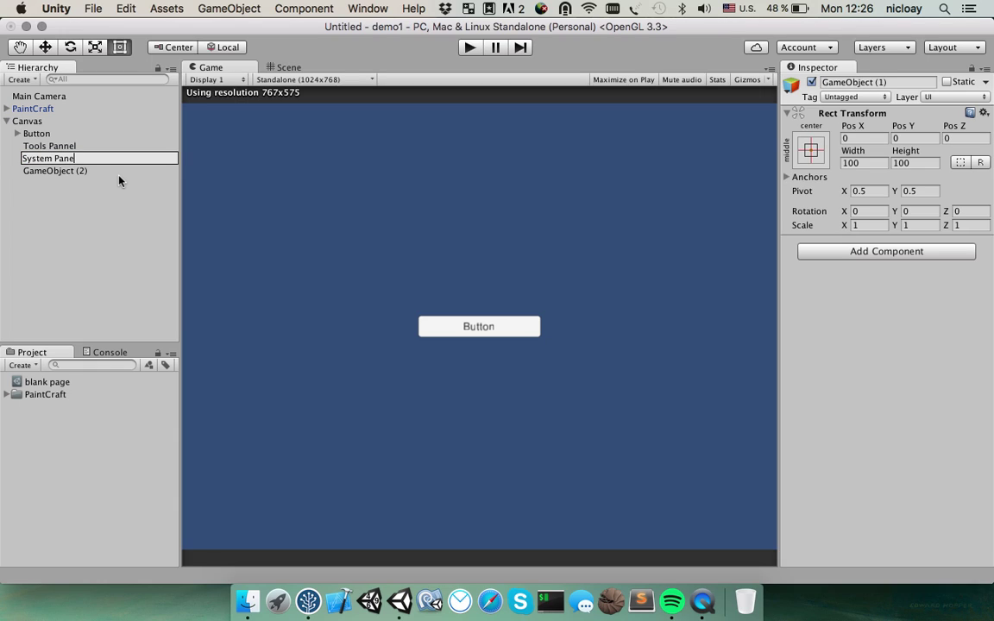
key(BackSpace)
key(BackSpace)
key(BackSpace)
text(el)
key(Return)
Rename the third empty object 'Colors Pelete'
key(Up)
key(Down)
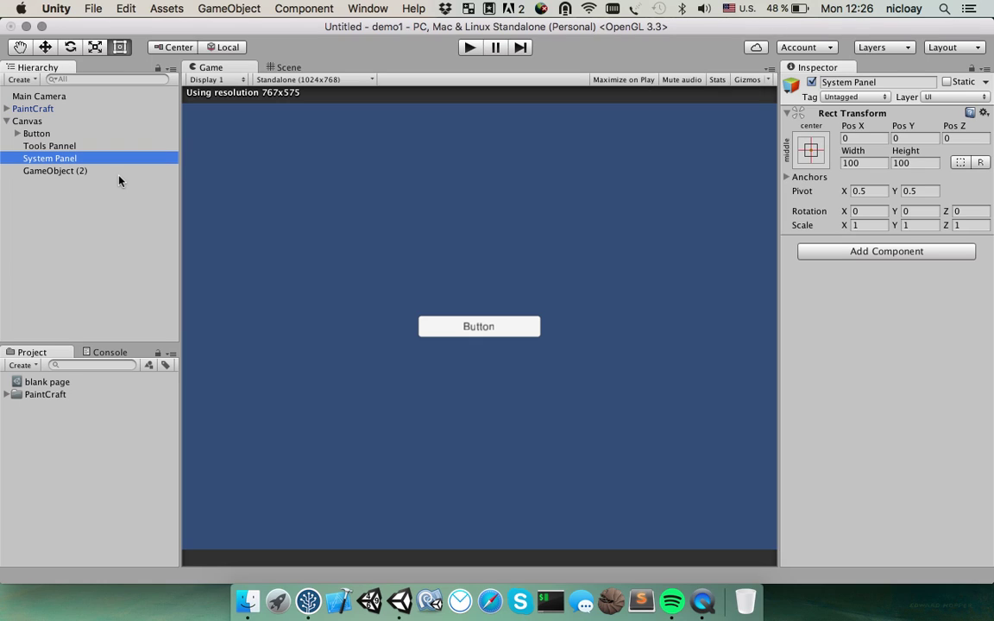
key(Down)
key(Return)
text(Color)
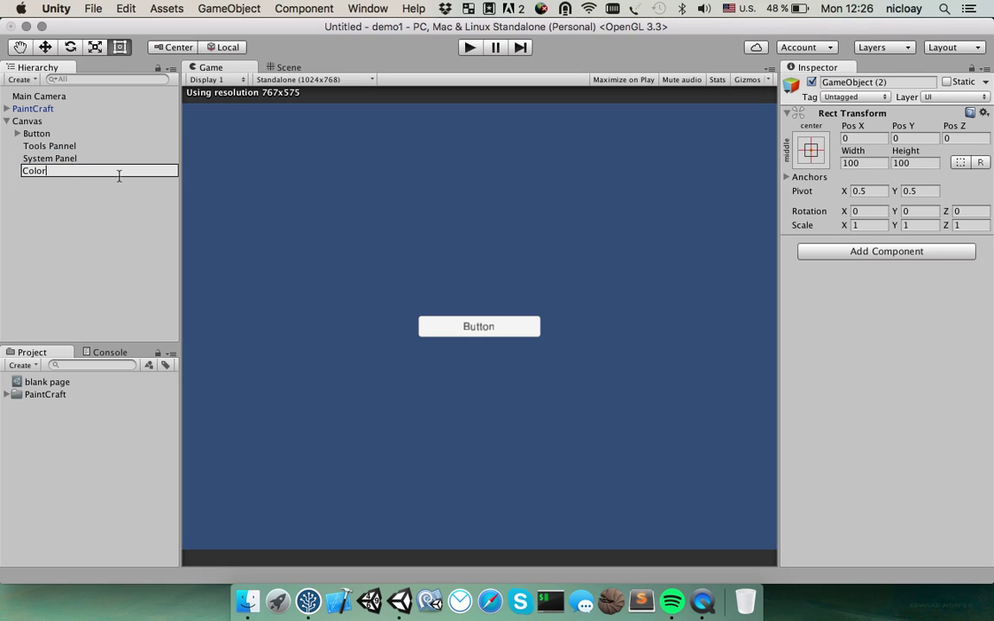
key(Return)
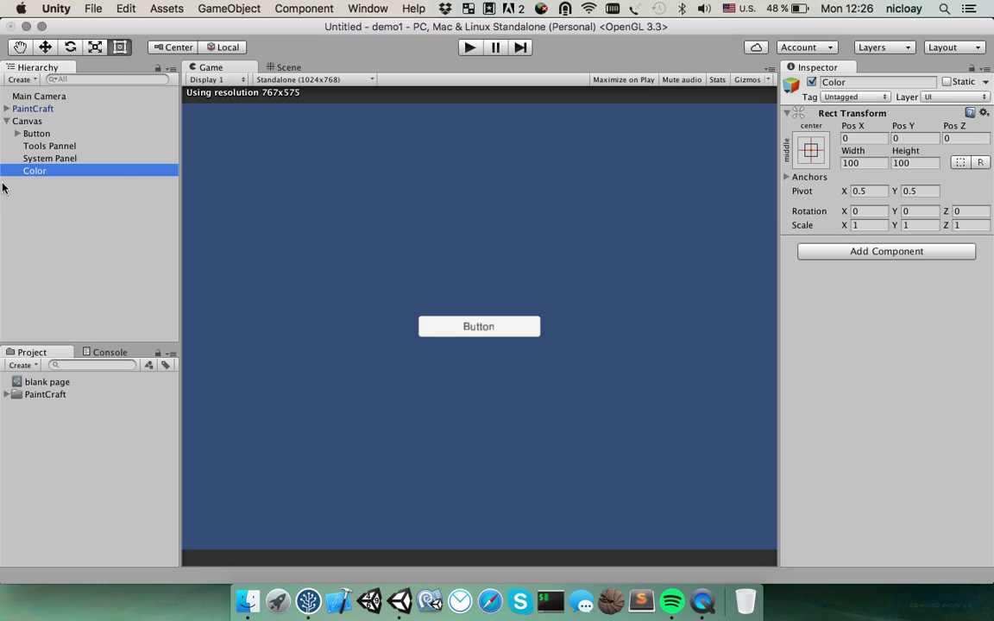
key(Return)
text(C)
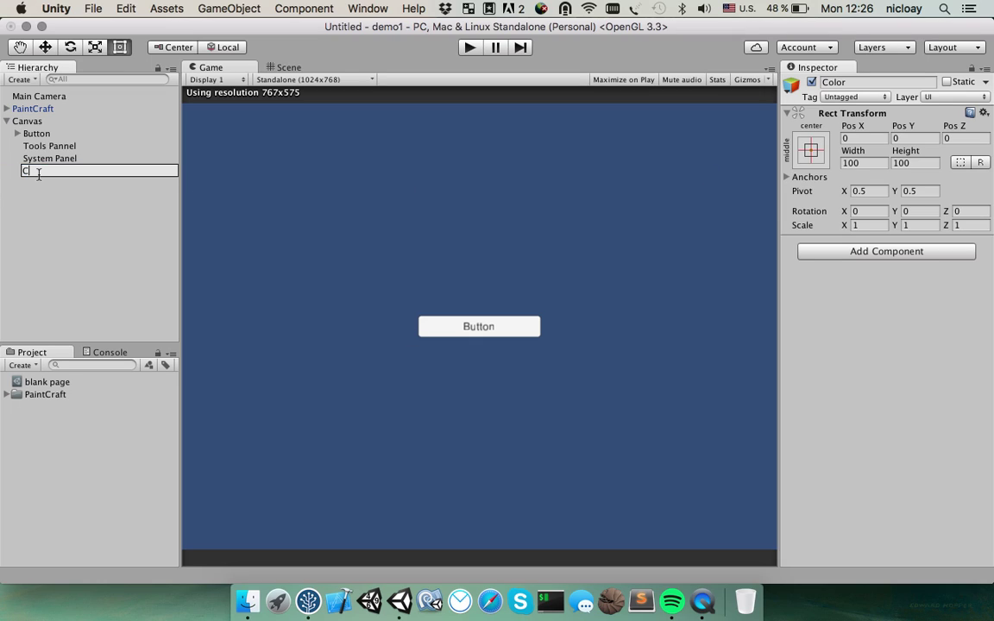
text(olors Pelete)
key(Return)
click(45, 146)
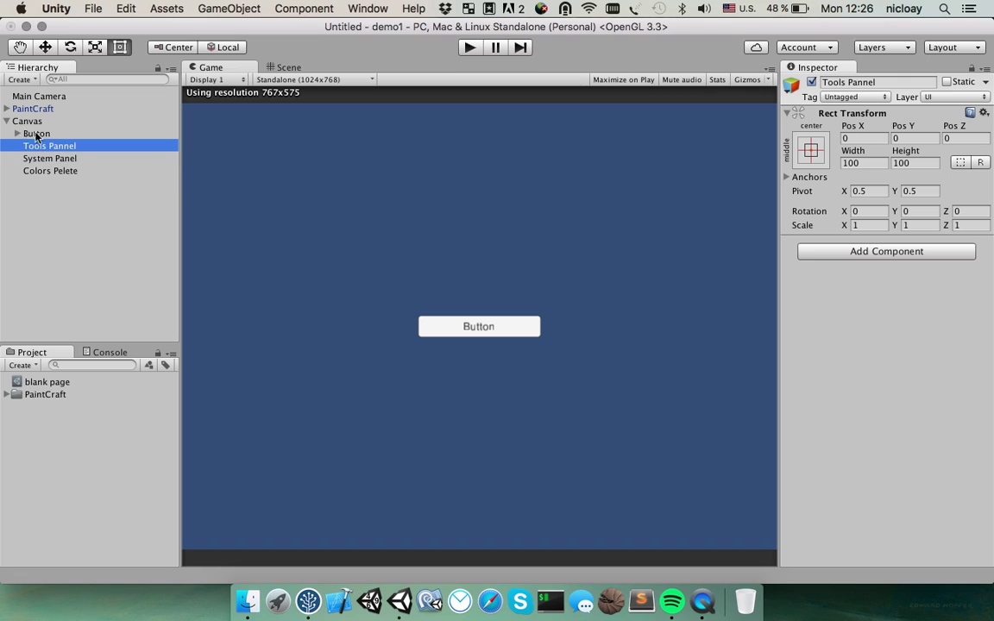
click(36, 133)
click(48, 144)
Add a Vertical Layout Group to Tools Pannel and fill it with three Button copies
click(864, 251)
text(ver)
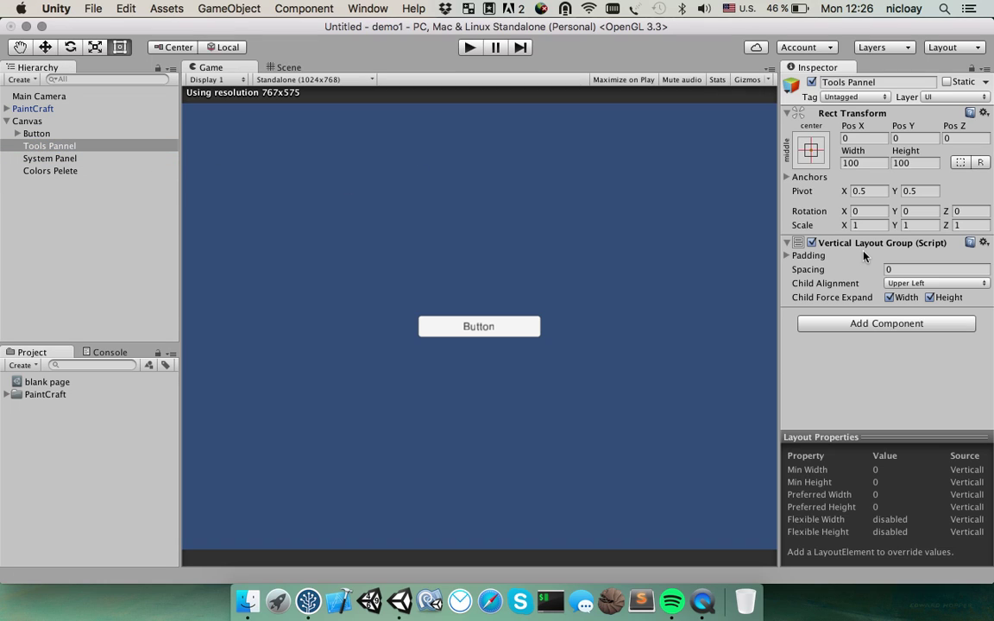
click(49, 133)
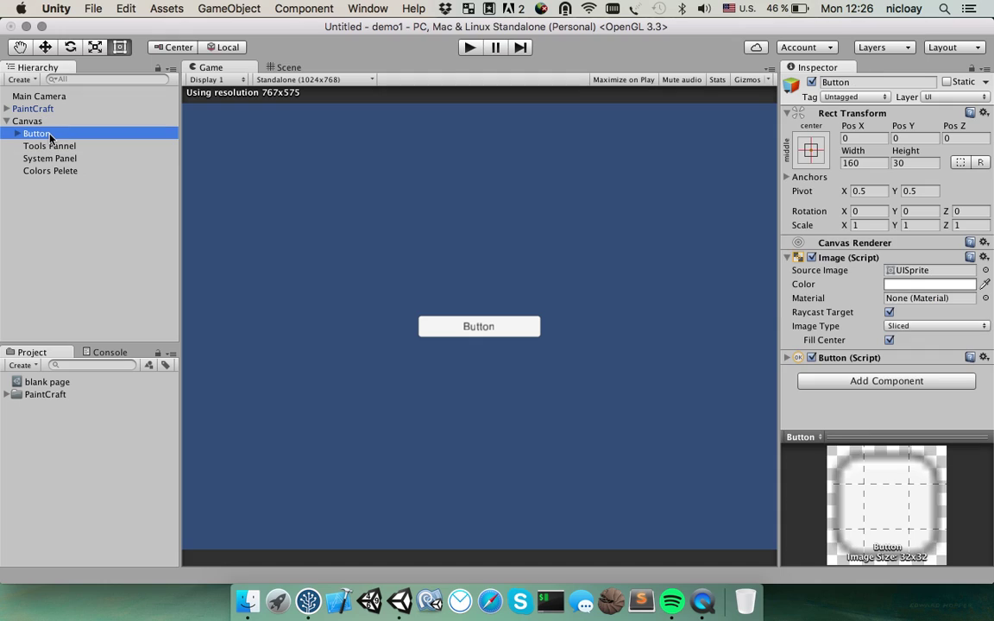
key(super+d)
drag(43, 183, 49, 146)
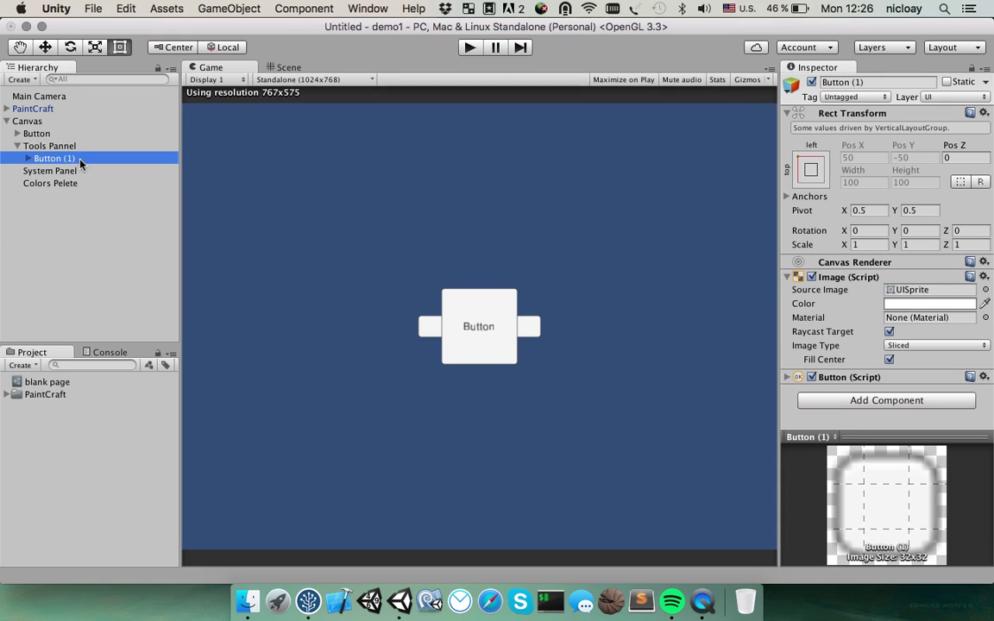
click(55, 157)
key(super+d)
key(super+d)
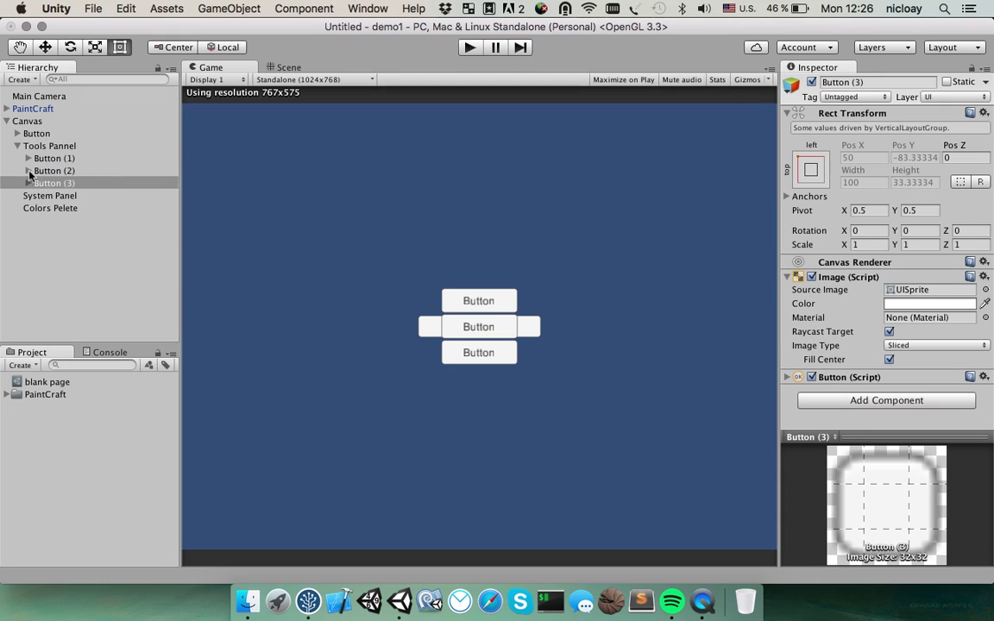
Anchor Tools Pannel to the bottom-left corner with the anchor presets
click(39, 146)
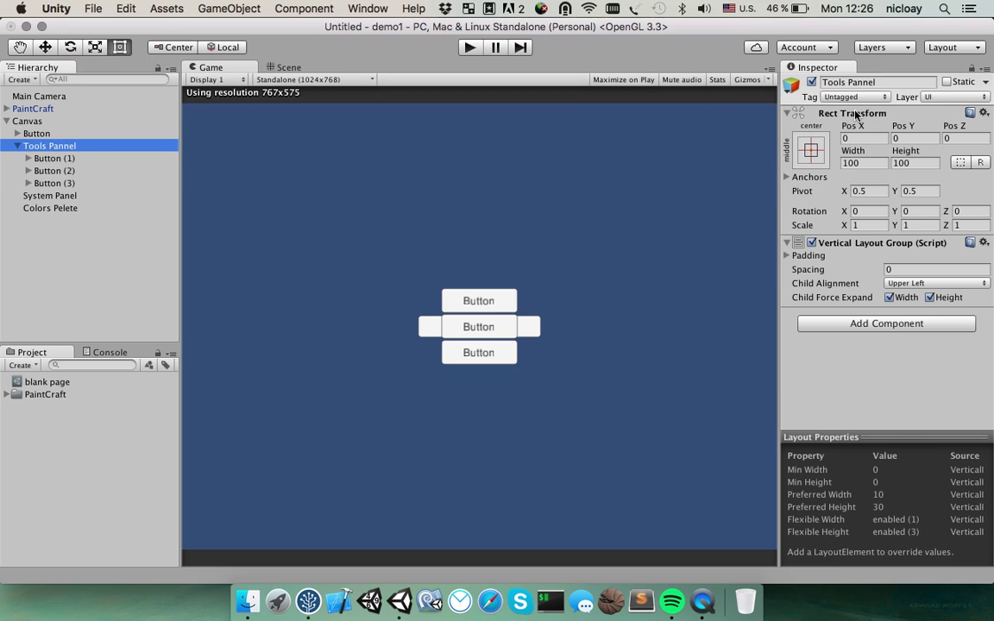
click(811, 153)
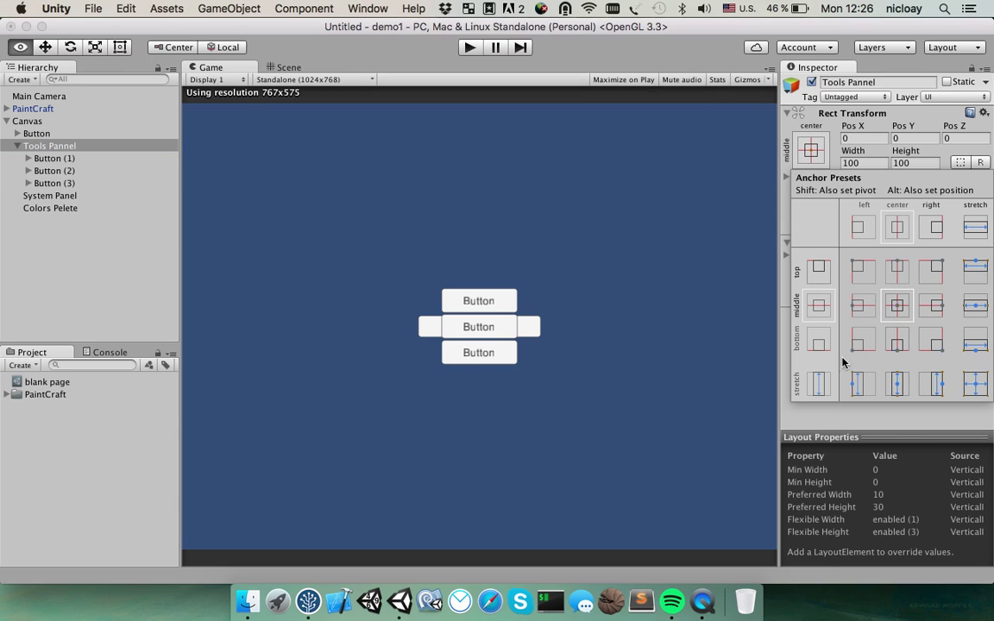
alt+shift+click(864, 338)
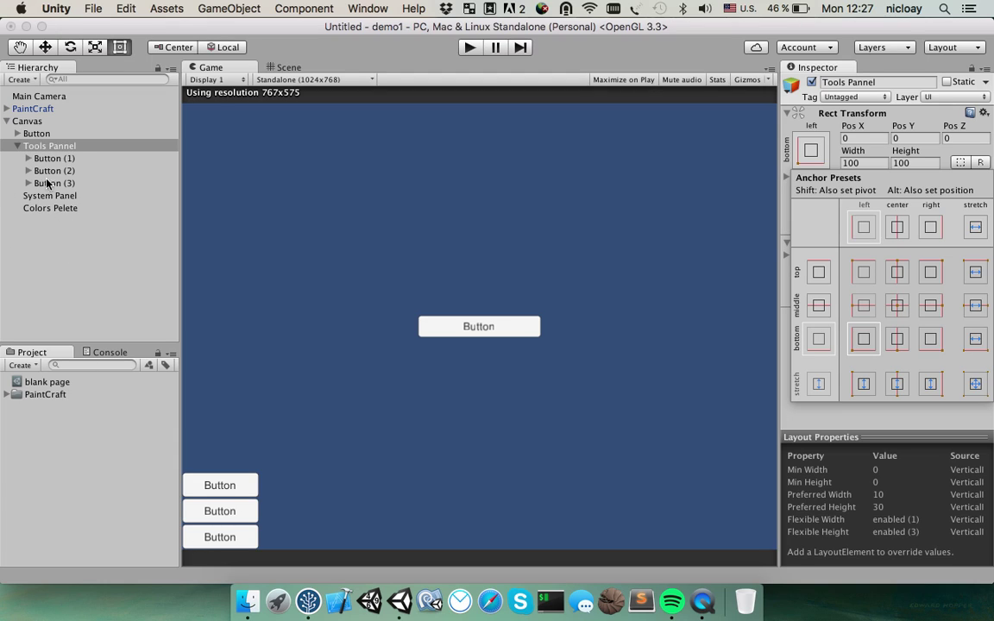
Duplicate a Button into System Panel and copy it to make three buttons
click(36, 134)
click(36, 134)
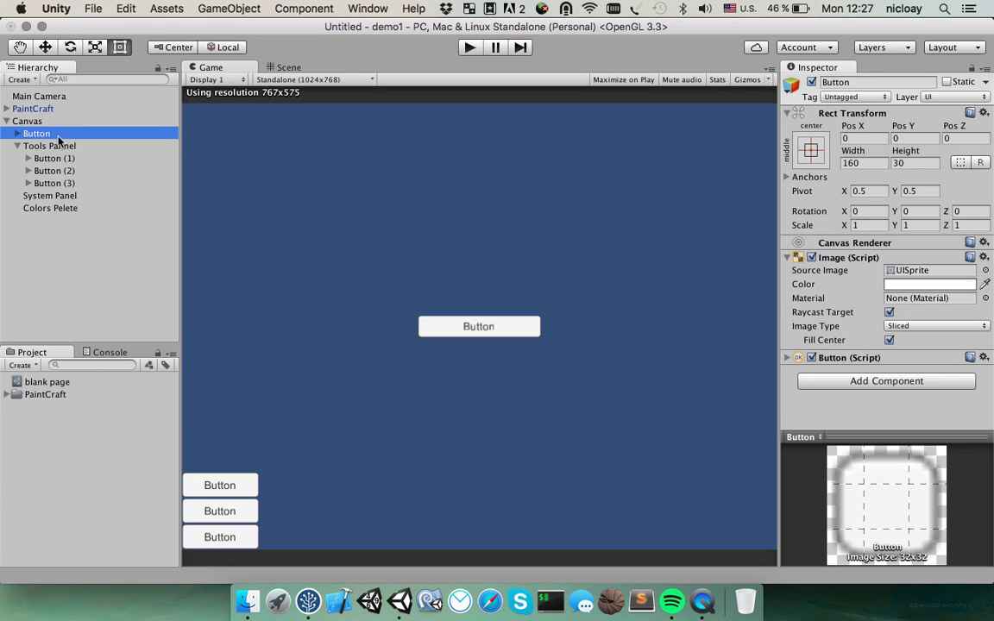
key(super+d)
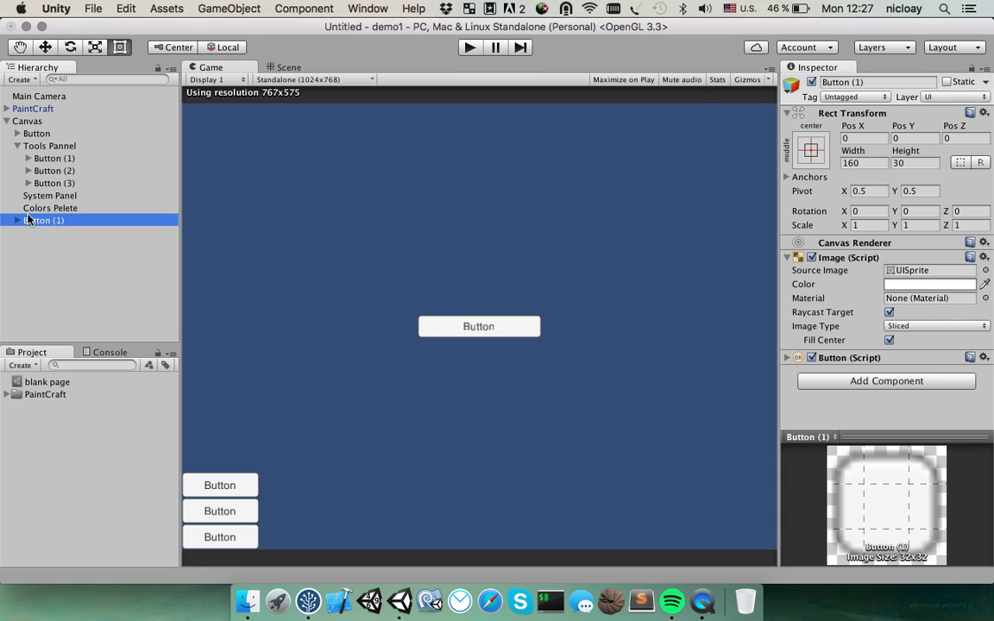
drag(34, 225, 54, 200)
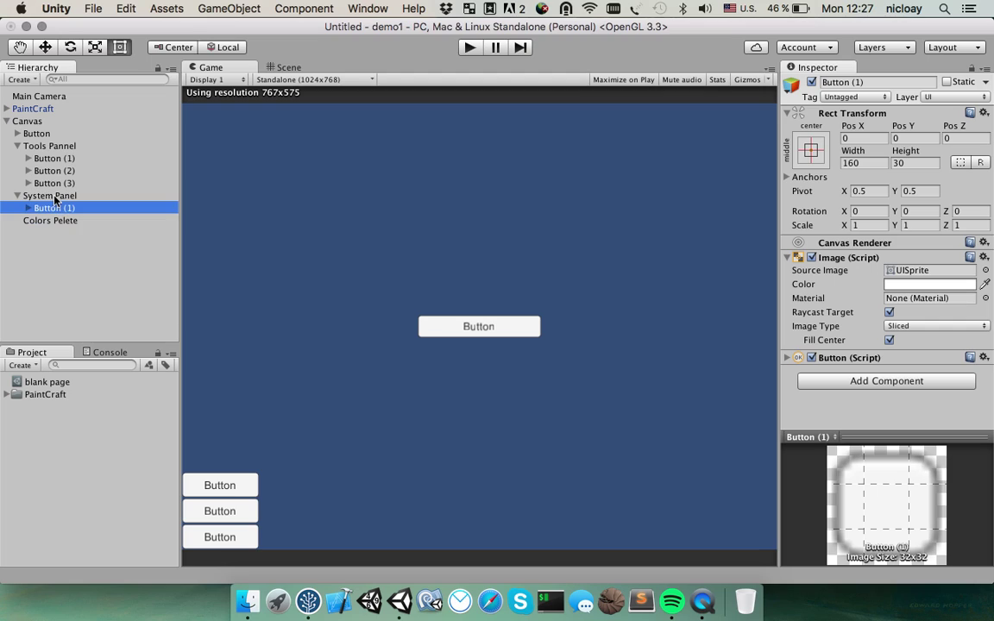
key(super+d)
key(super+d)
Add a Vertical Layout Group to System Panel and anchor it bottom-right
click(50, 195)
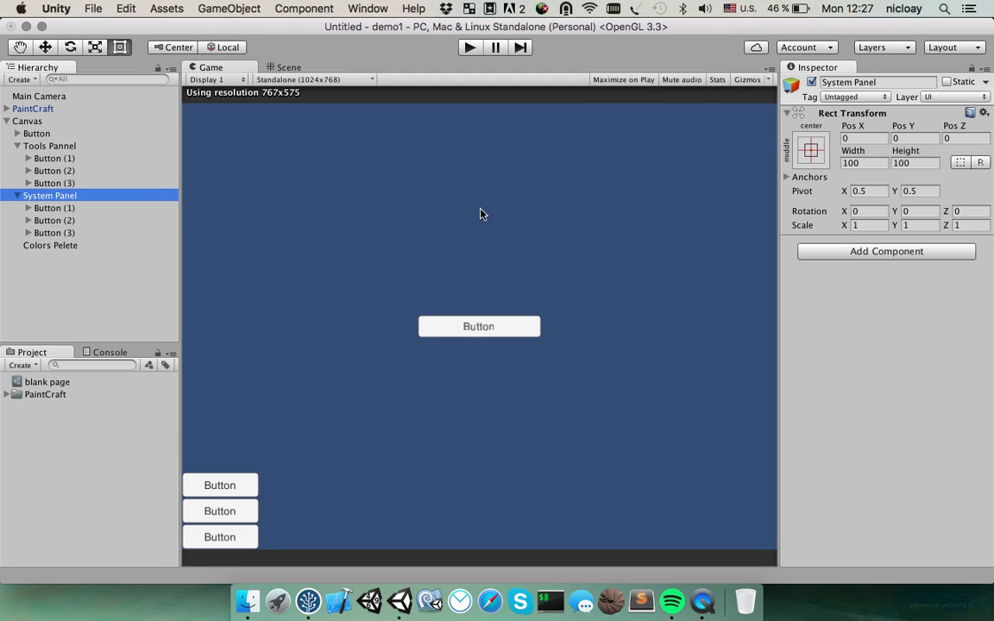
click(832, 254)
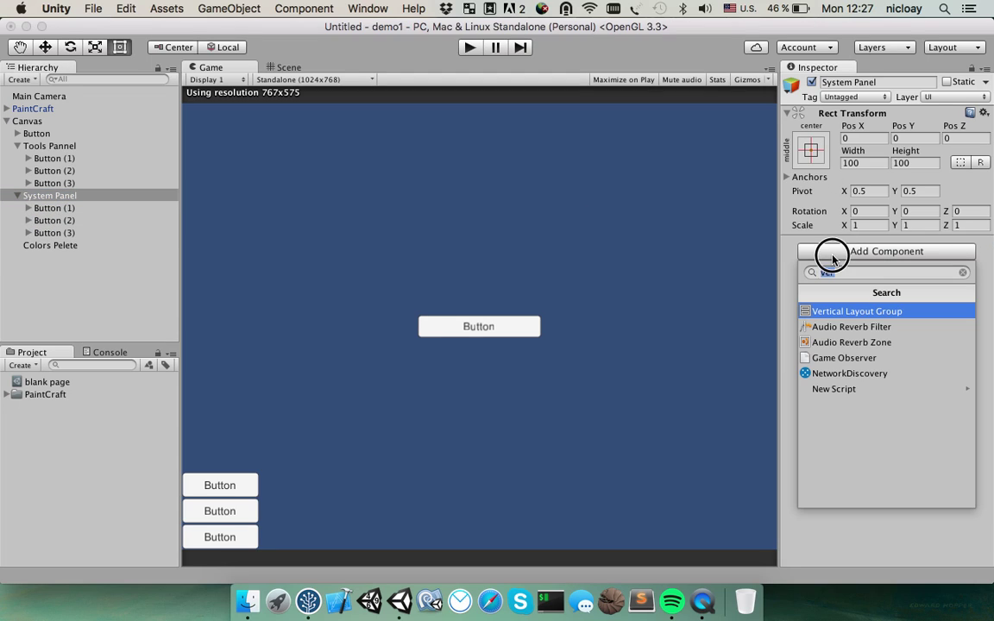
click(857, 312)
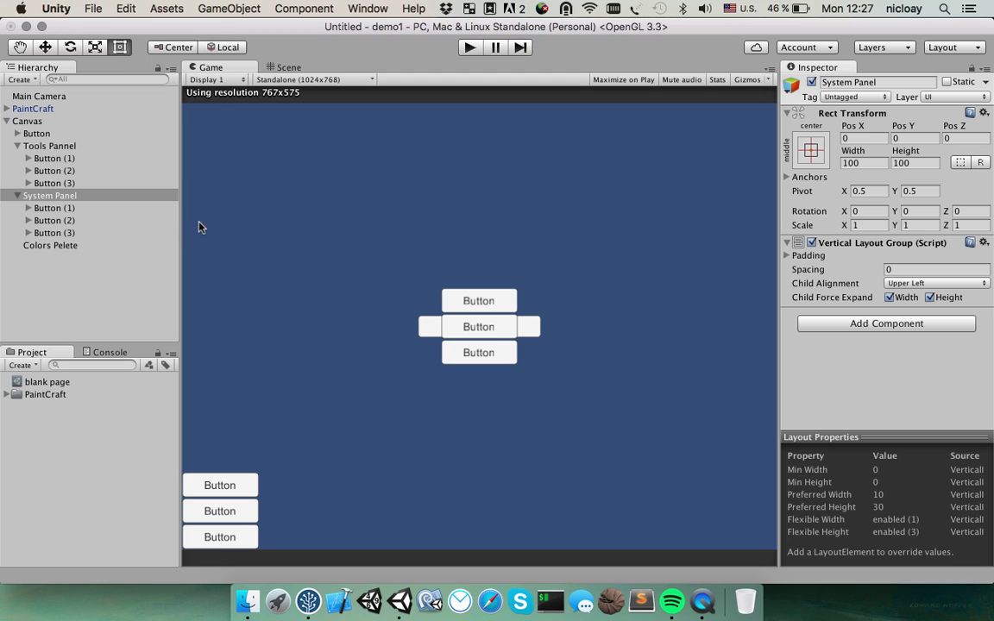
click(813, 147)
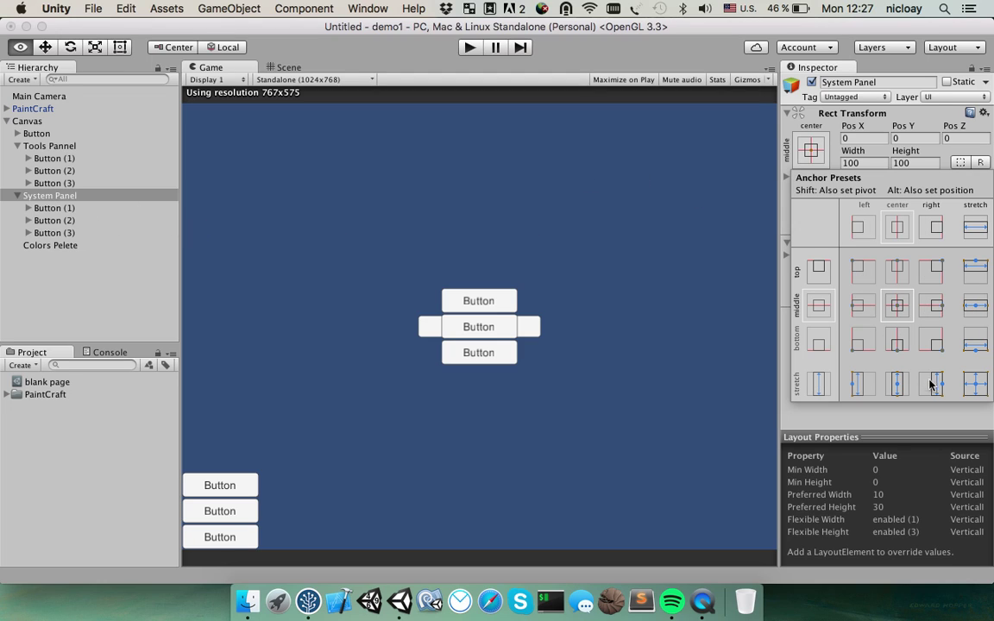
click(931, 339)
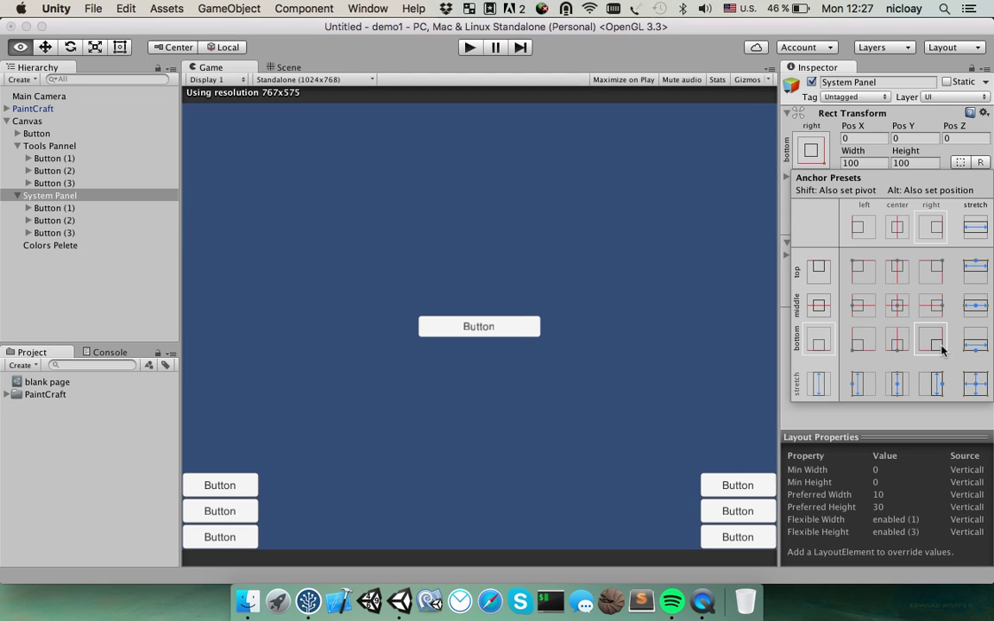
click(61, 287)
Add a Horizontal Layout Group to Colors Pelete and fill it with duplicated buttons
click(86, 246)
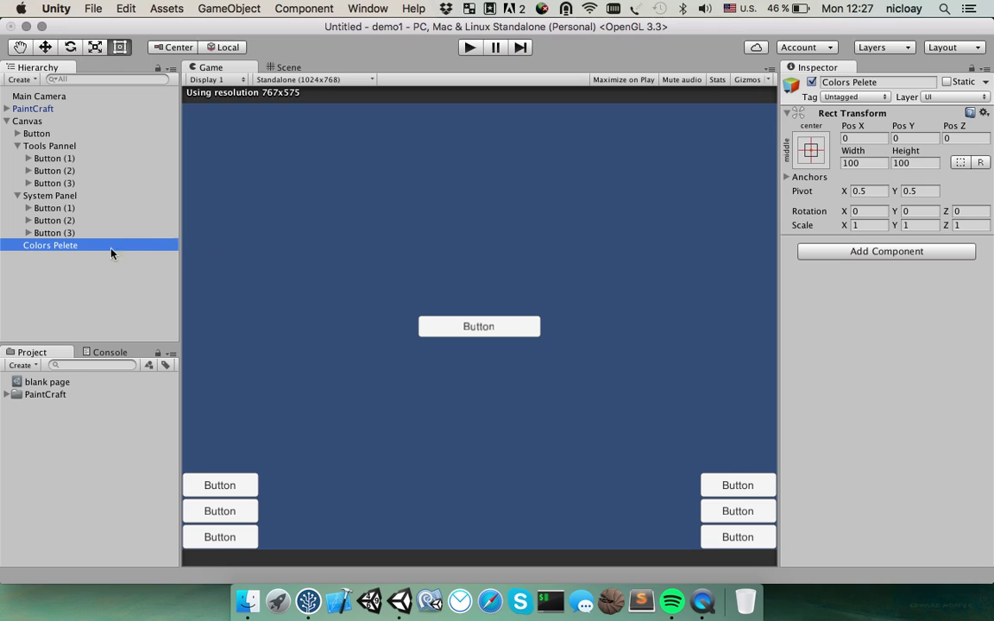
click(874, 251)
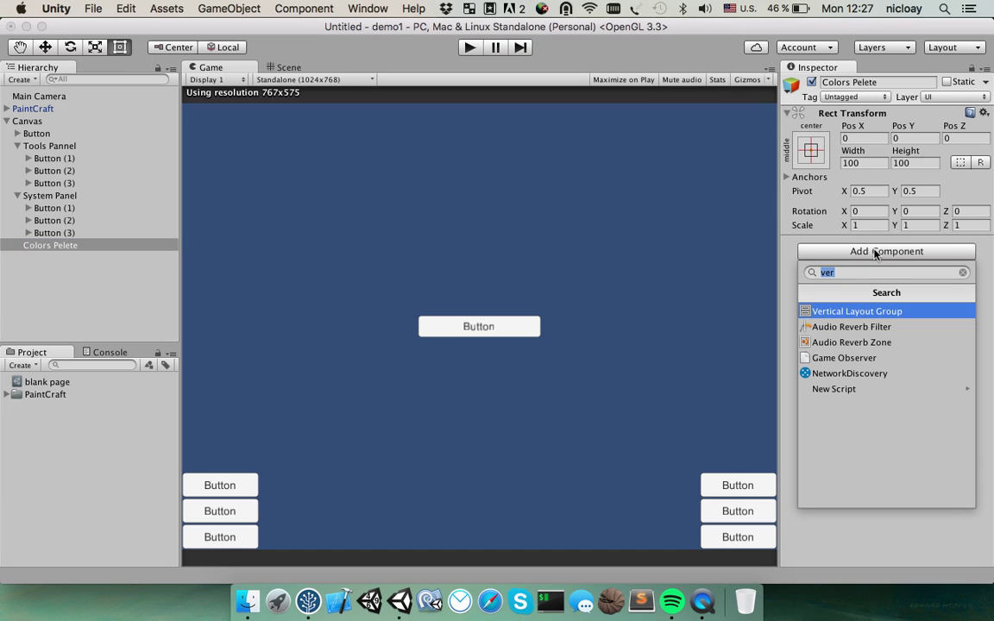
text(ho)
key(Return)
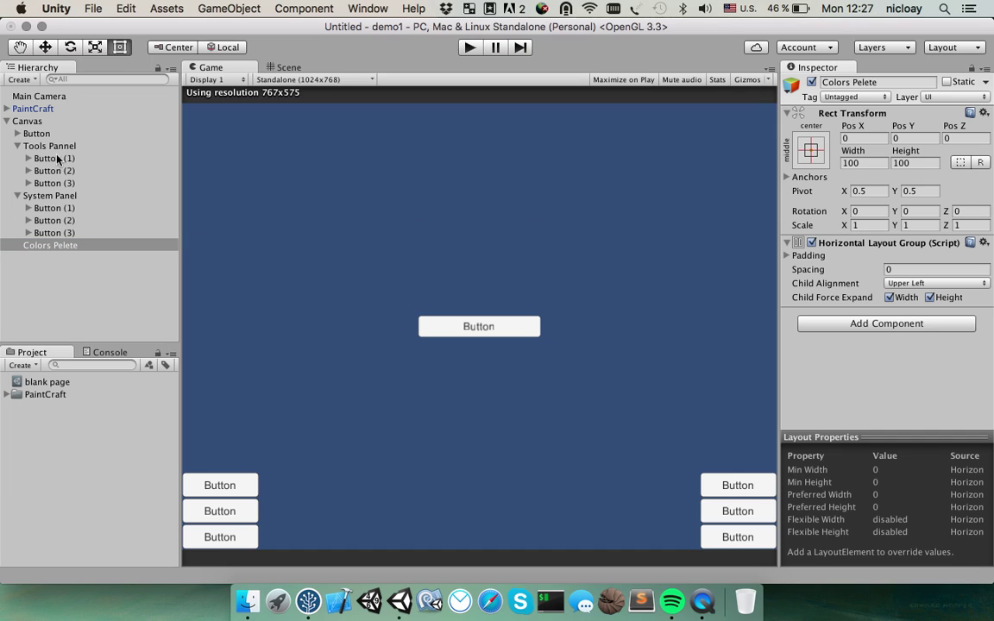
drag(52, 133, 59, 249)
key(super+d)
key(super+d)
key(super+d)
key(super+d)
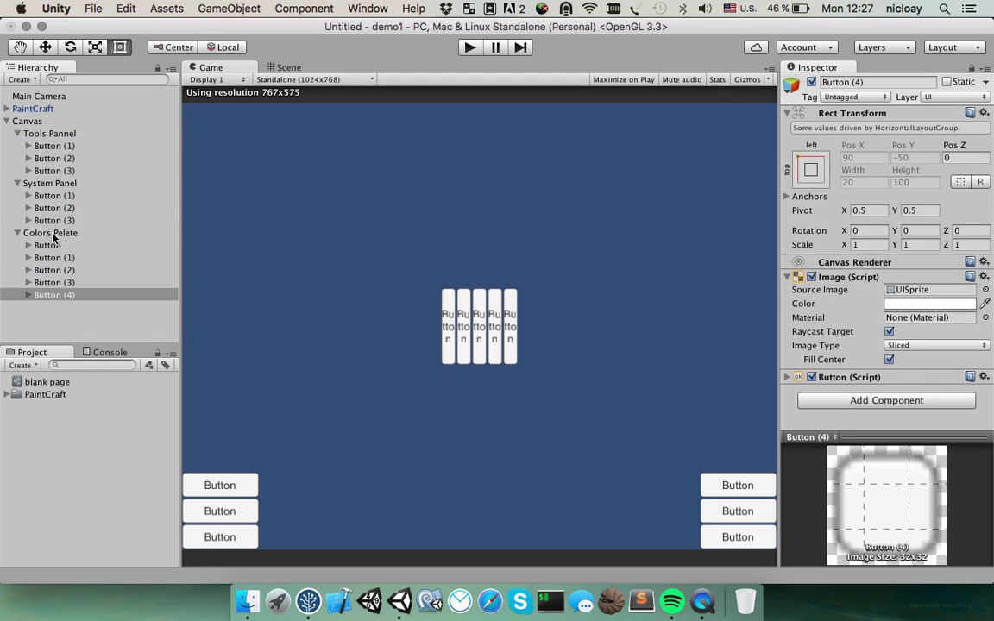
Alt-anchor Colors Pelete to bottom centre and size it 150 wide by 30 high
click(54, 233)
click(811, 151)
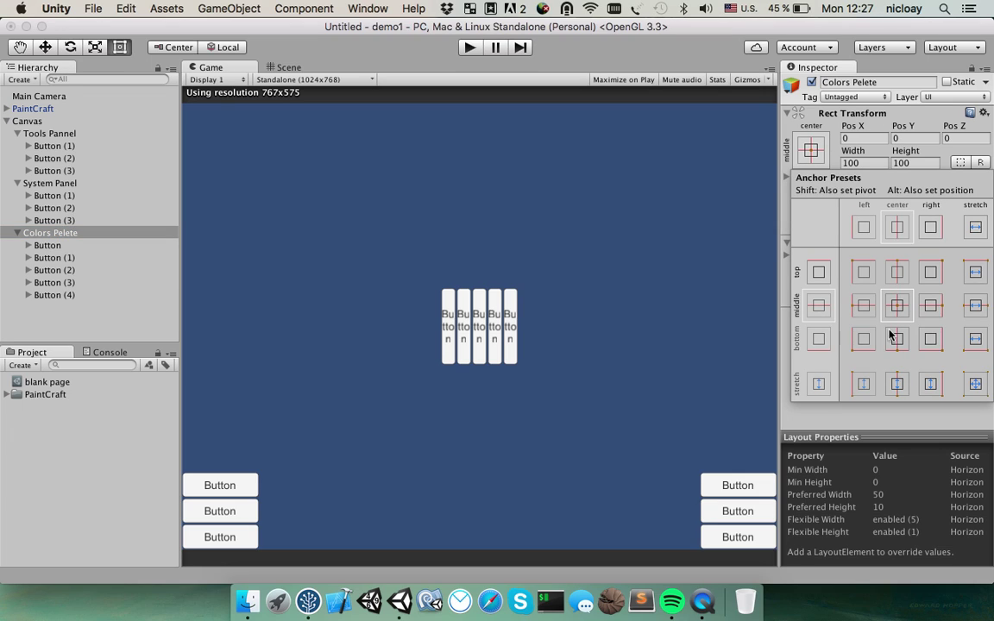
key(alt)
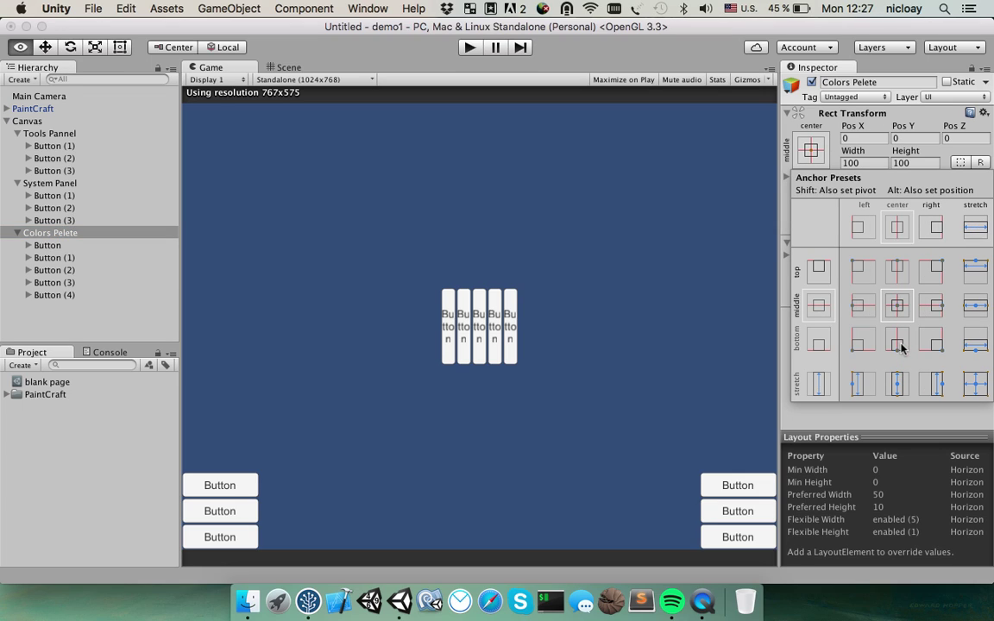
alt+click(901, 347)
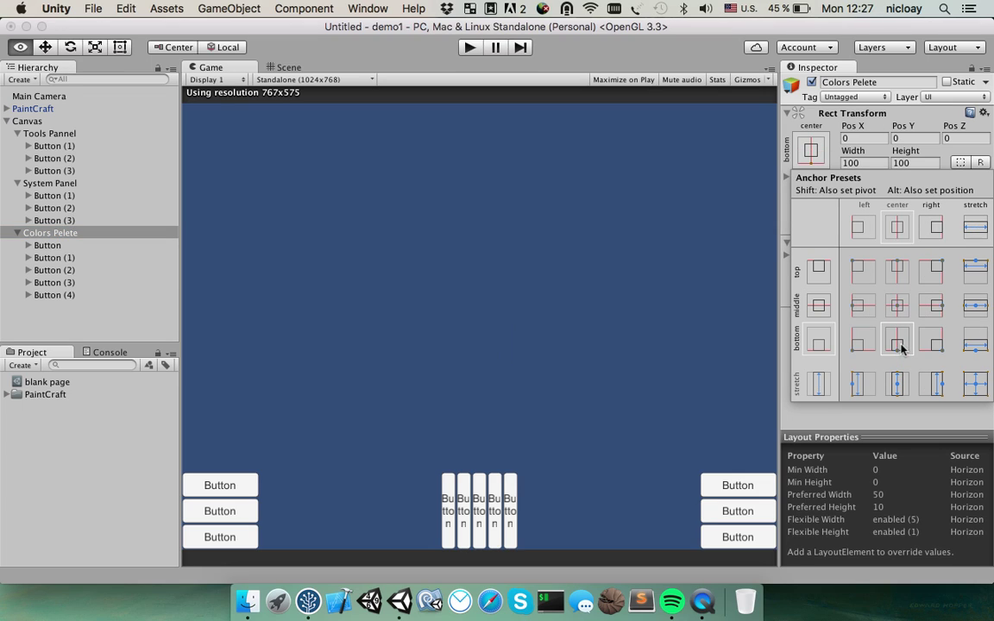
click(36, 235)
click(925, 161)
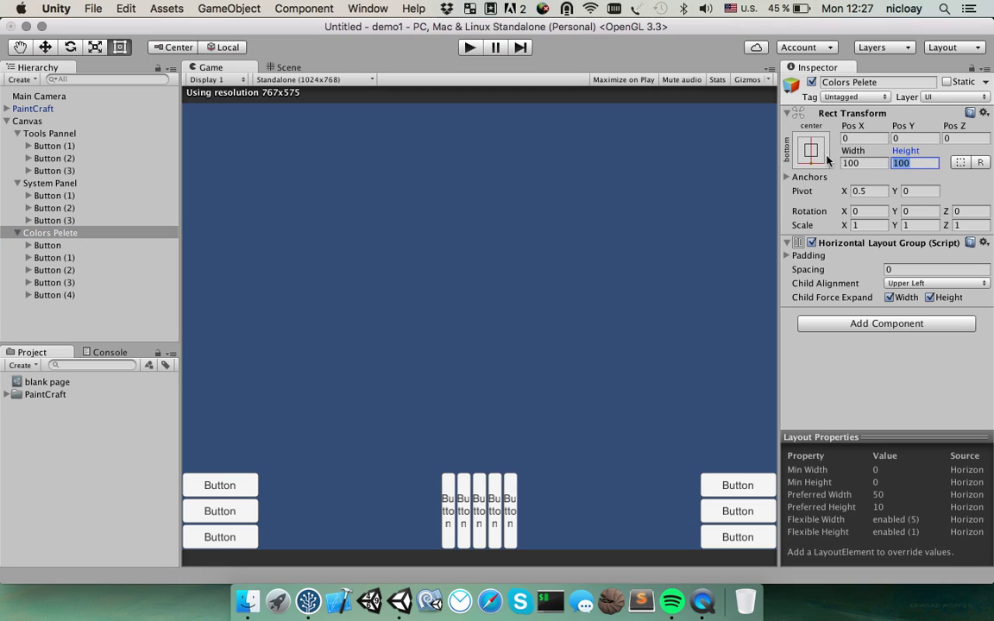
text(30)
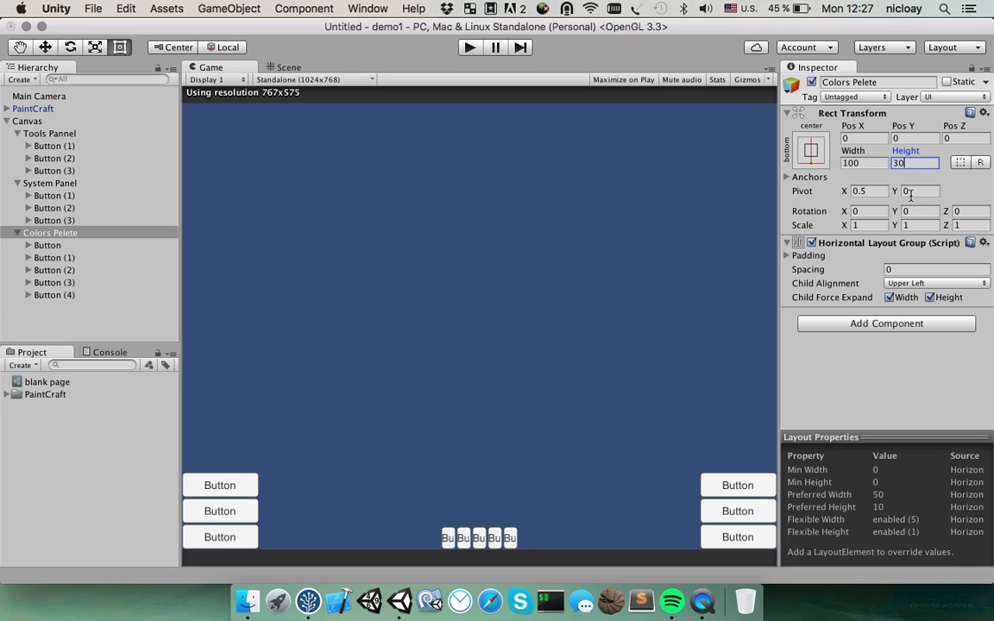
click(860, 163)
text(150)
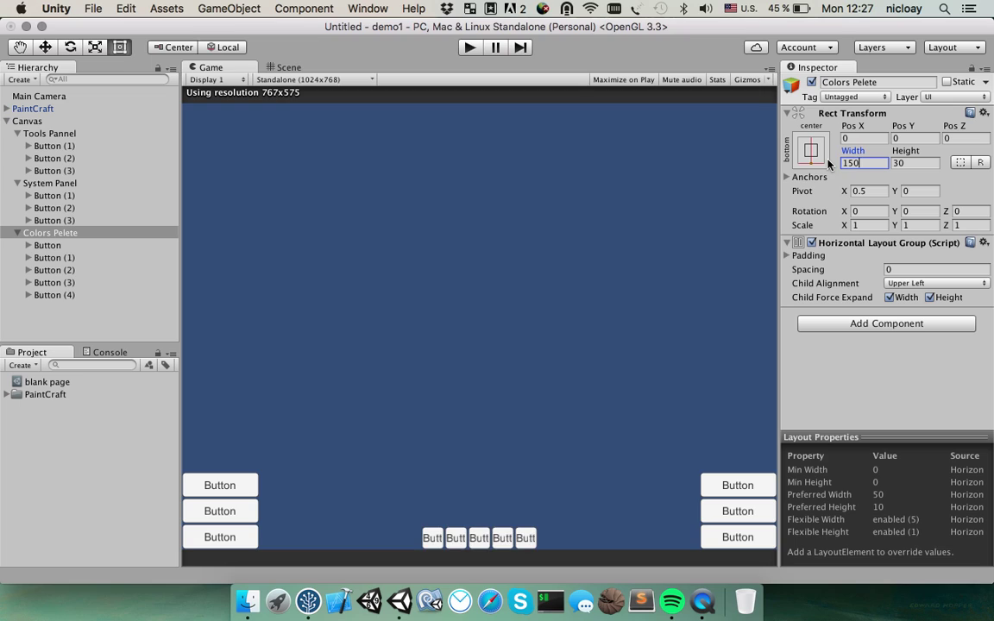
Delete the Text children from all five palette buttons
click(28, 295)
click(29, 282)
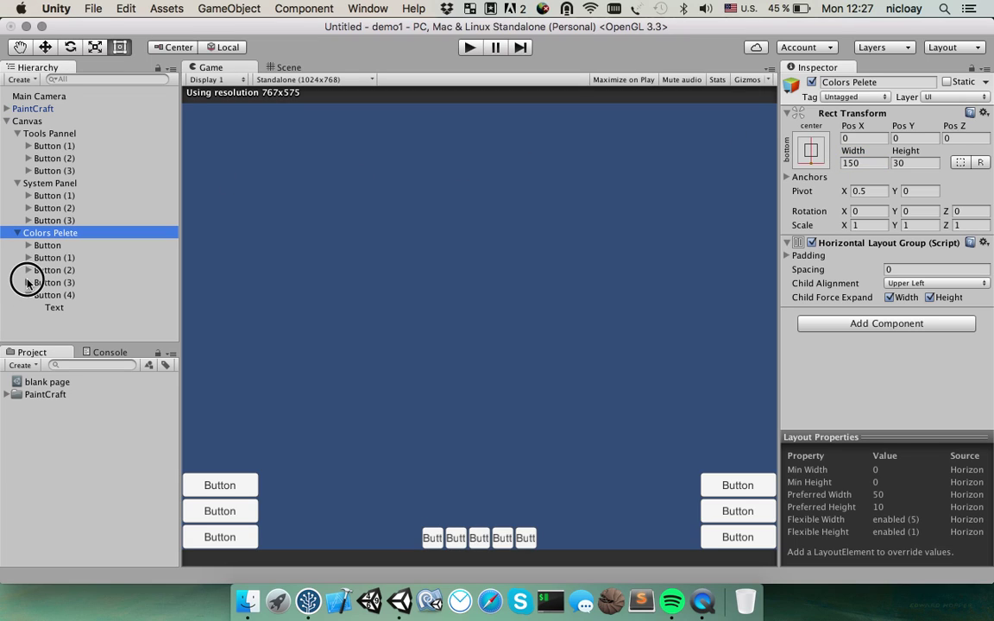
click(28, 270)
click(28, 257)
click(29, 245)
click(18, 257)
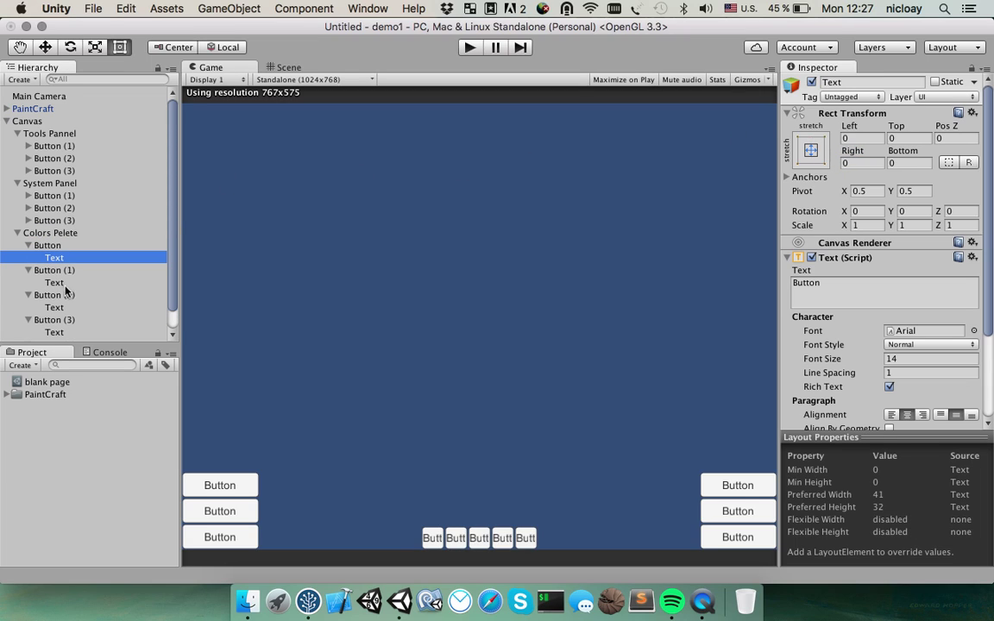
super+click(66, 282)
super+click(67, 307)
scroll(68, 318, down, 1)
super+click(57, 312)
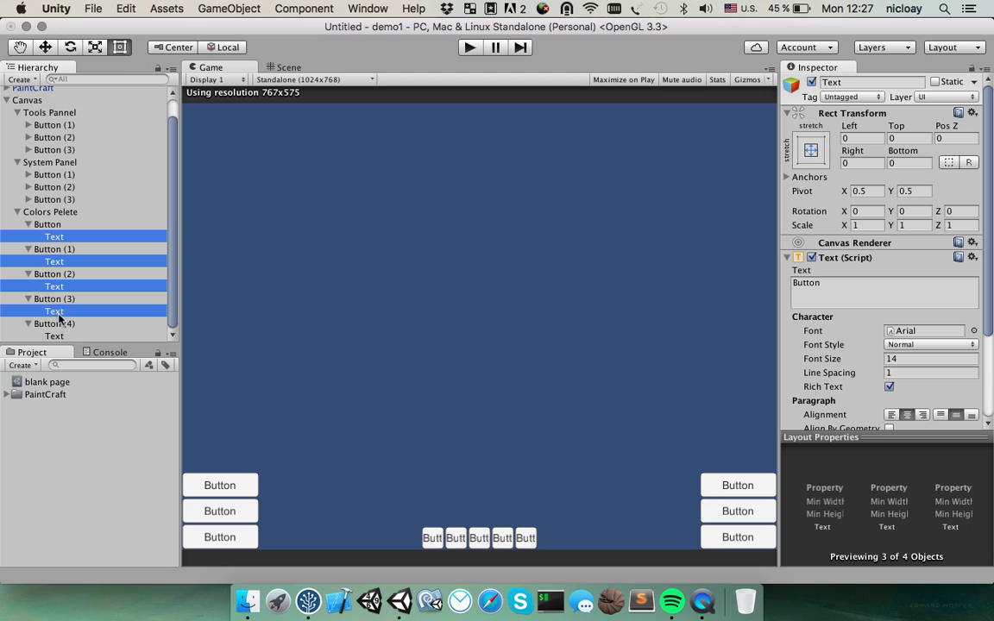
super+click(54, 337)
key(super+BackSpace)
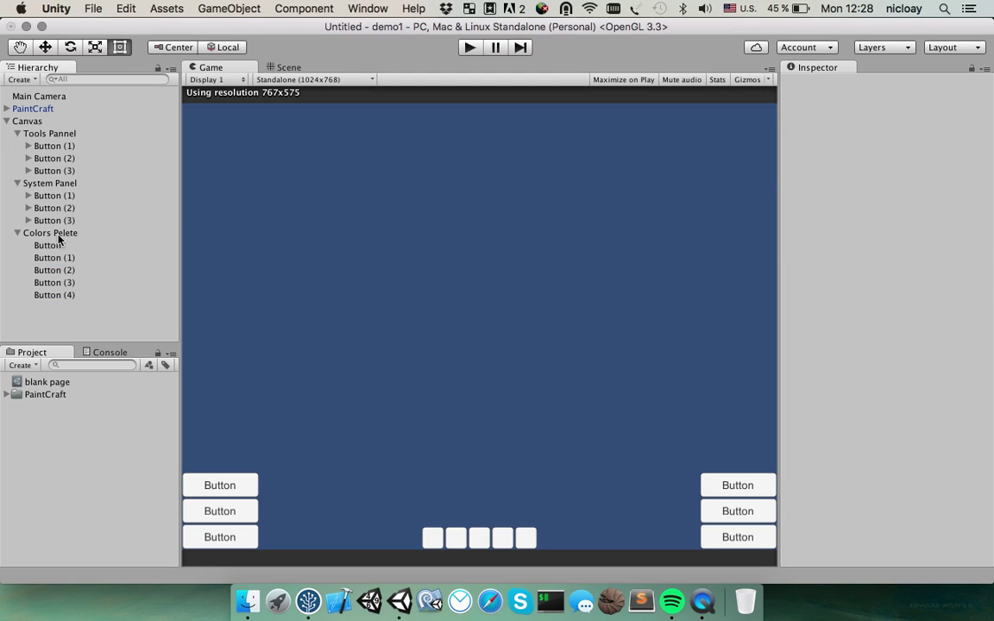
click(50, 233)
Expand the three tool buttons and rename the first one Ink Button
click(28, 146)
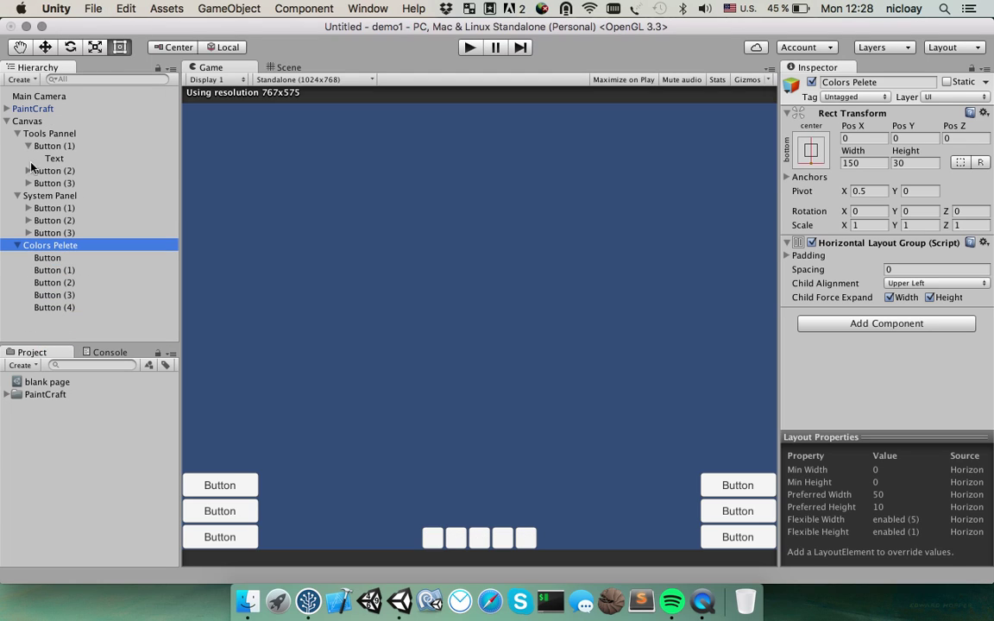
click(28, 171)
click(29, 195)
click(40, 144)
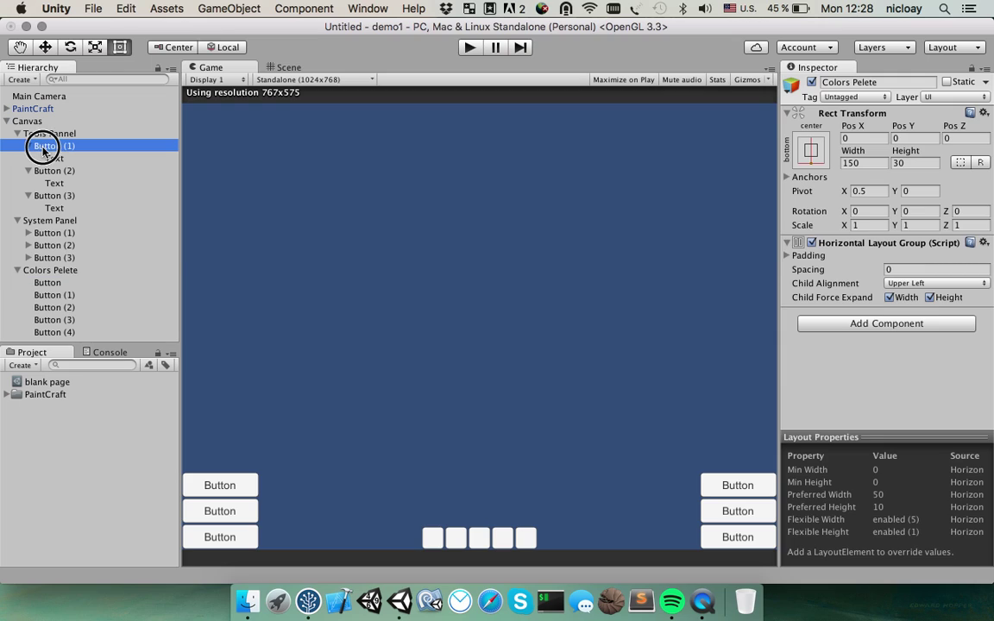
click(39, 144)
text(Ink)
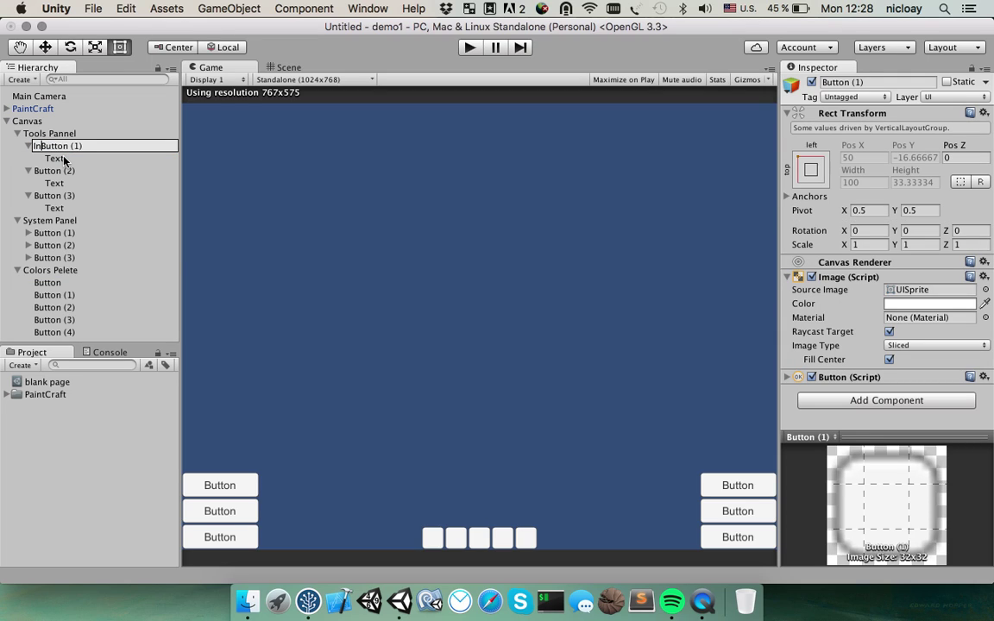
key(Return)
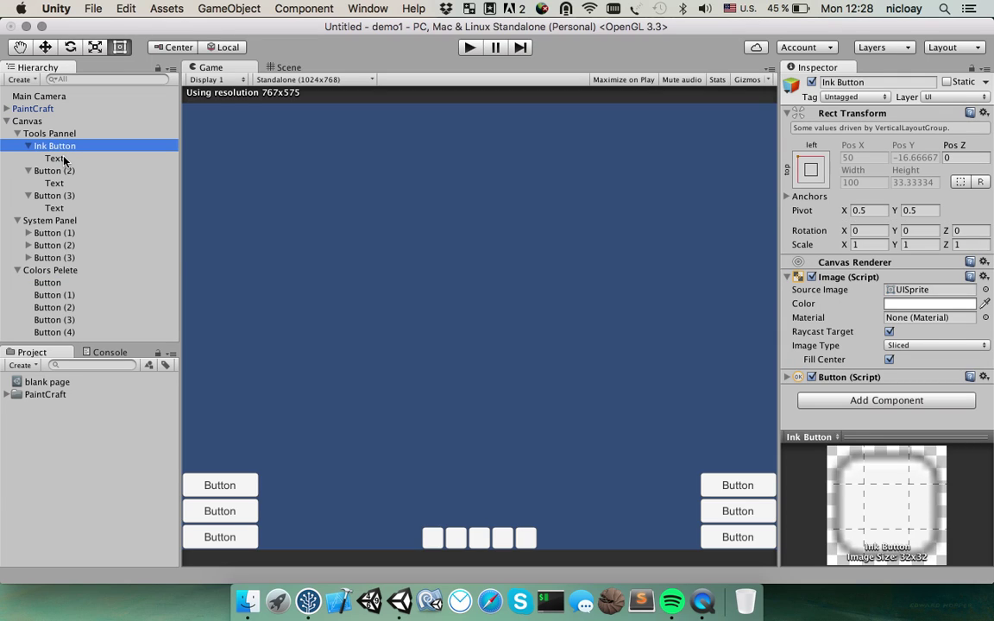
Rename the second and third tool buttons Crayon Button and Spray Button
key(Down)
key(Down)
key(Return)
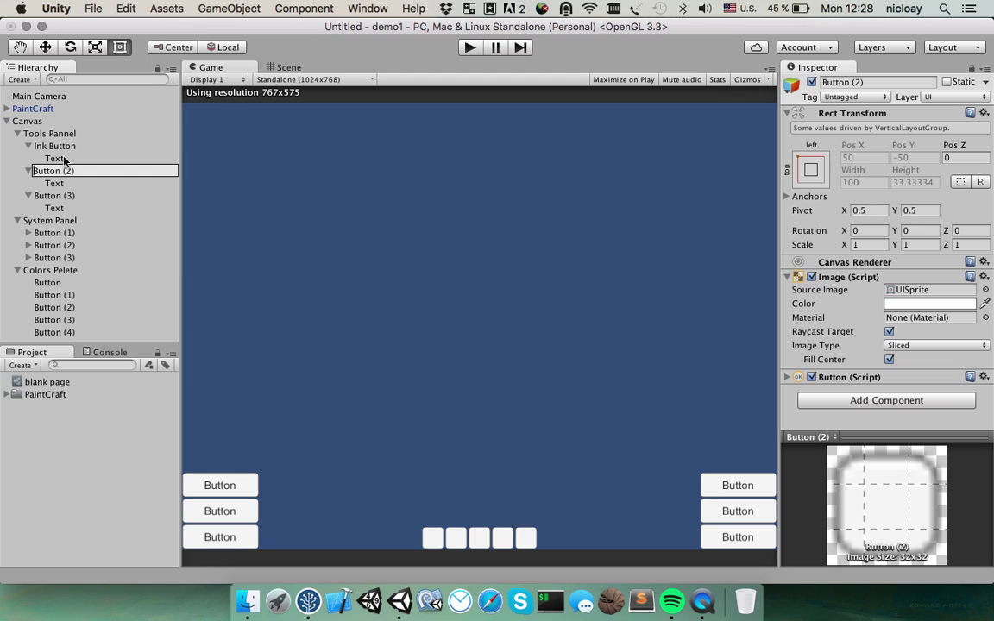
text(Crayon)
key(Return)
key(Return)
key(Right)
key(BackSpace)
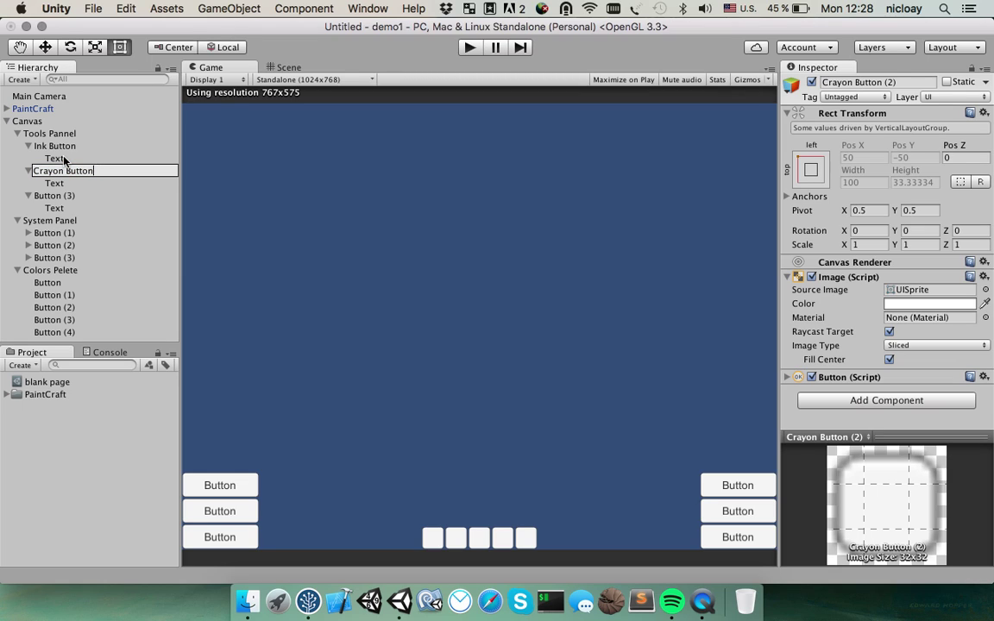
key(Return)
key(Down)
key(Down)
key(Return)
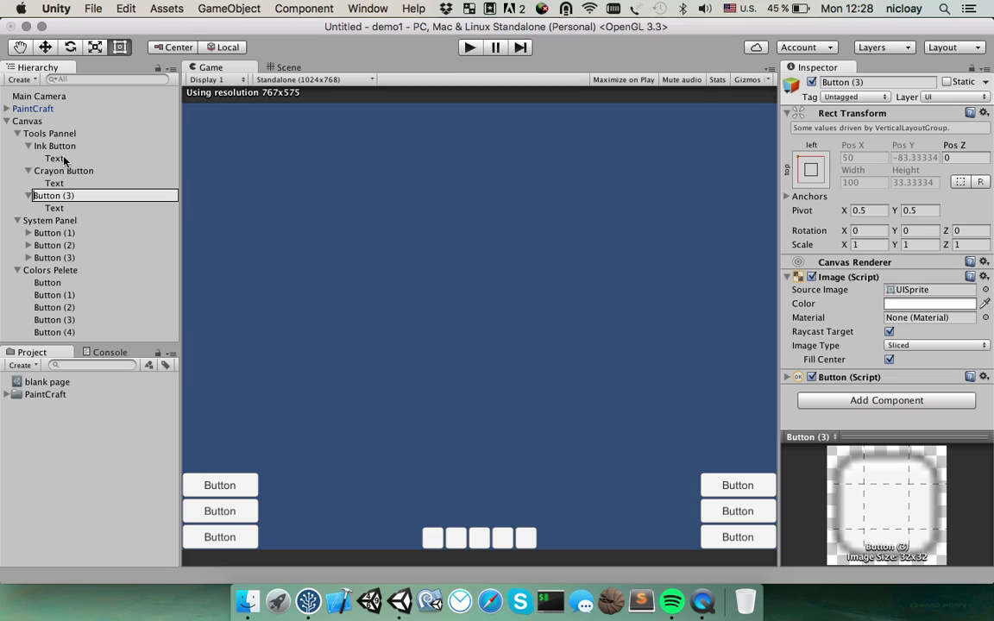
text(Spray)
key(Return)
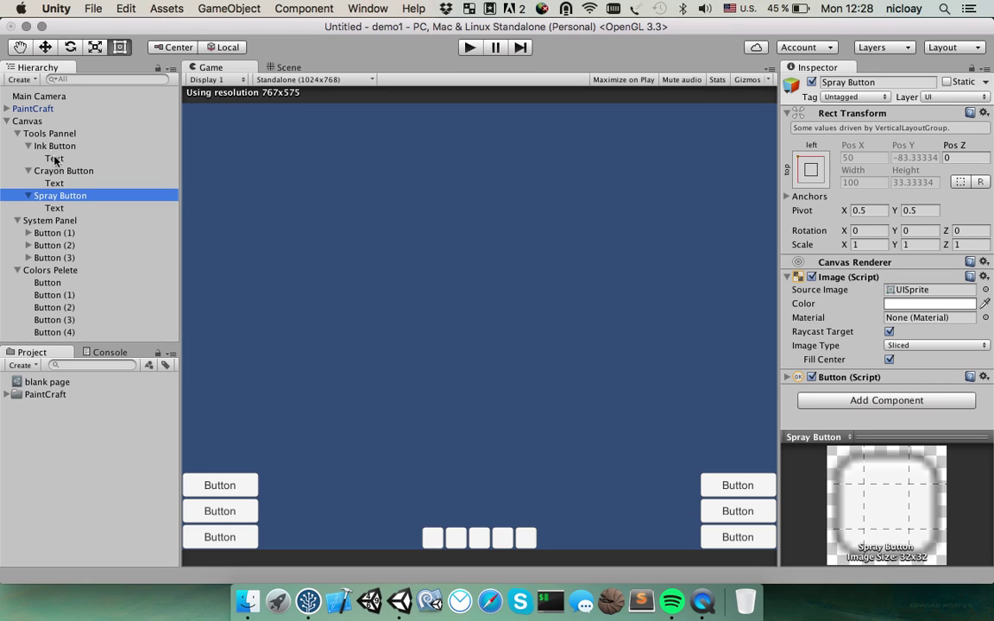
Set the tool buttons' label texts to Ink, Crayon and Spray
click(55, 159)
click(876, 287)
text(Ink)
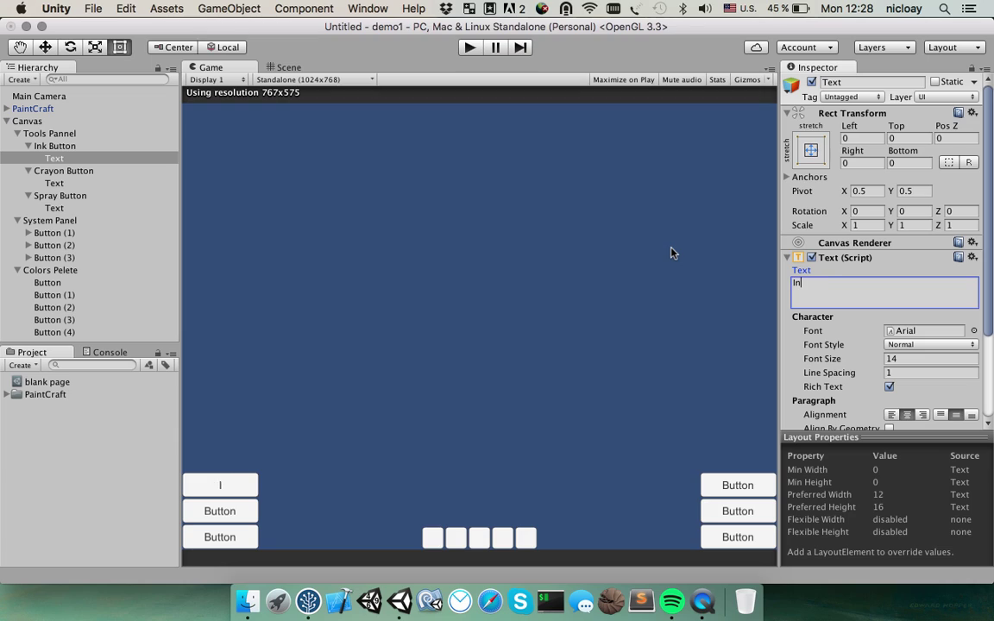
click(55, 183)
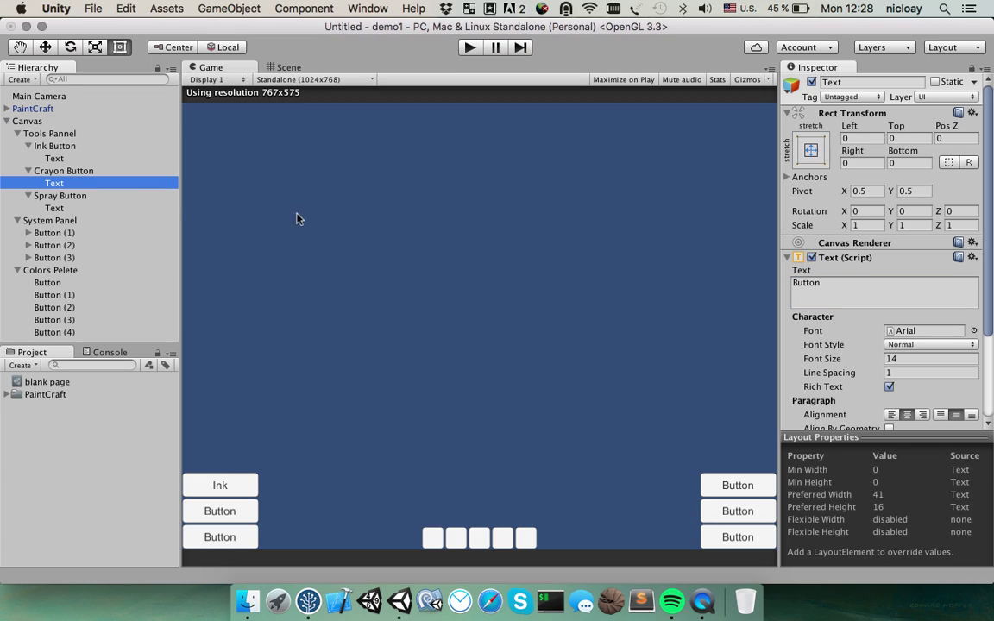
click(839, 288)
text(Crayon)
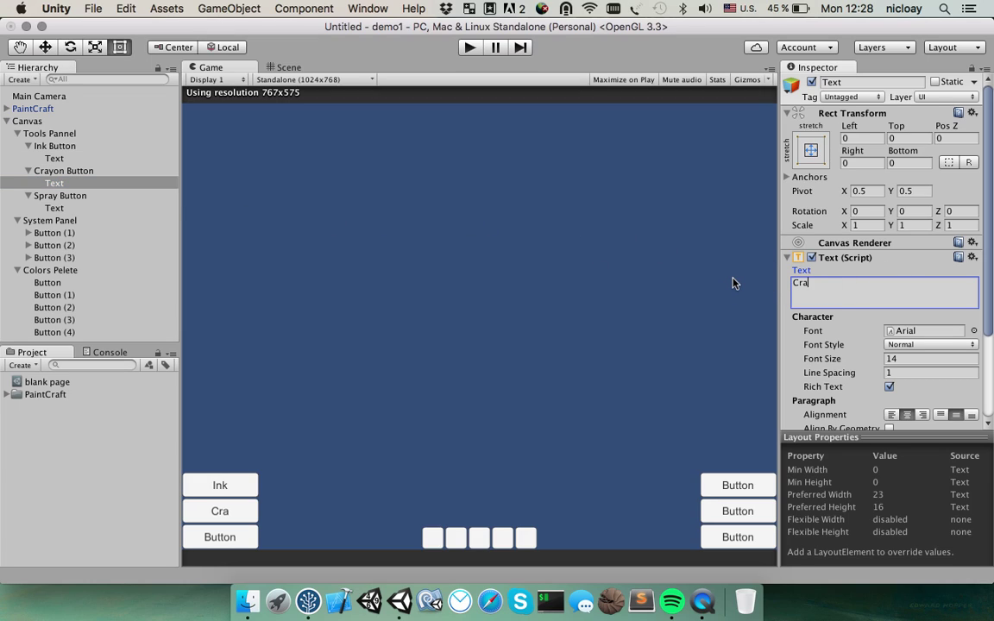
click(54, 208)
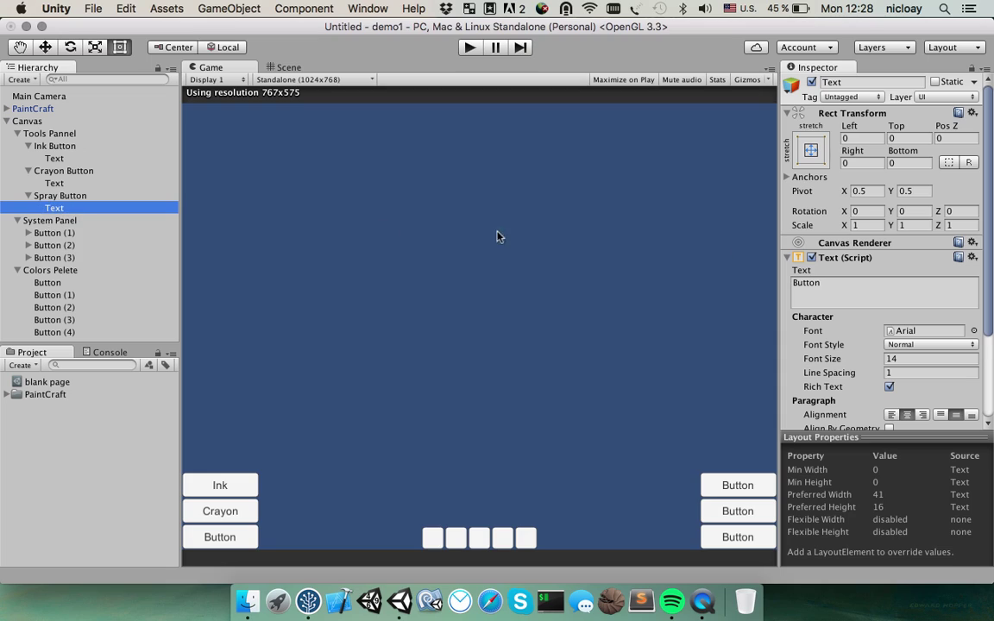
click(851, 288)
text(Spray)
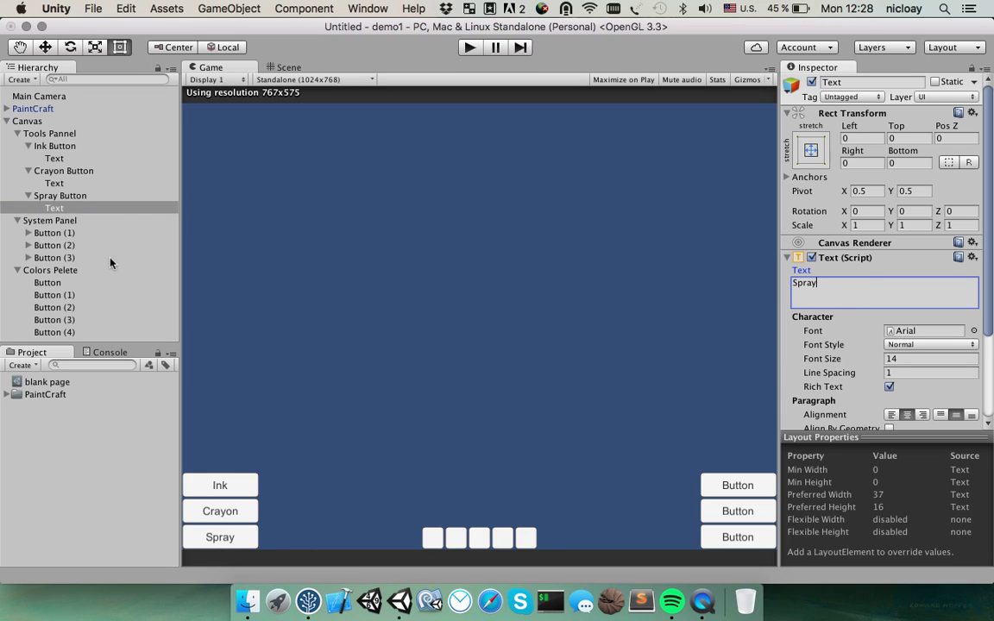
Expand the System Panel buttons and rename the first one Clear Button
click(51, 246)
click(49, 232)
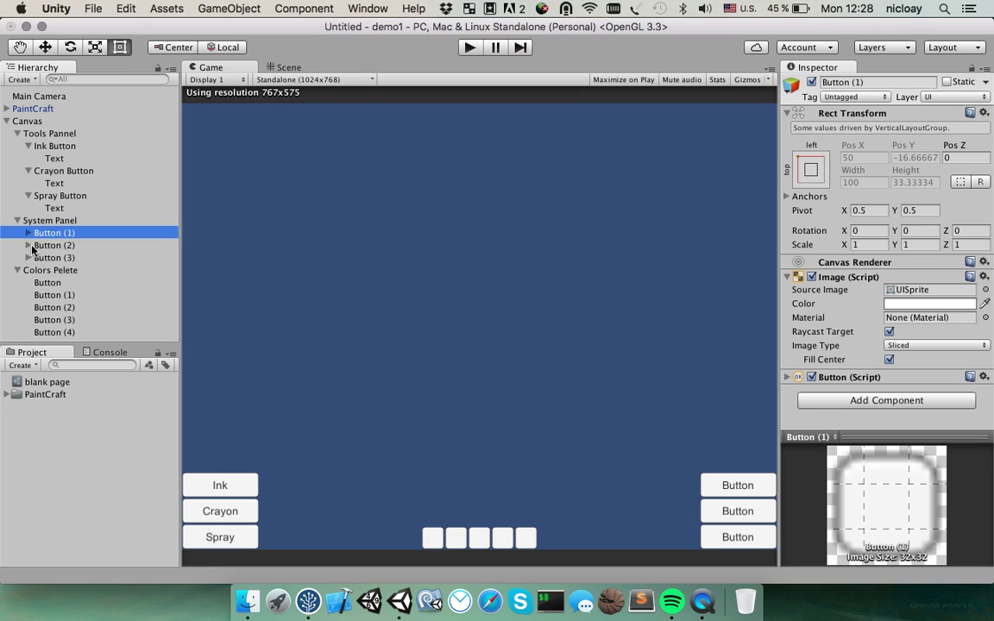
click(28, 233)
alt+click(28, 229)
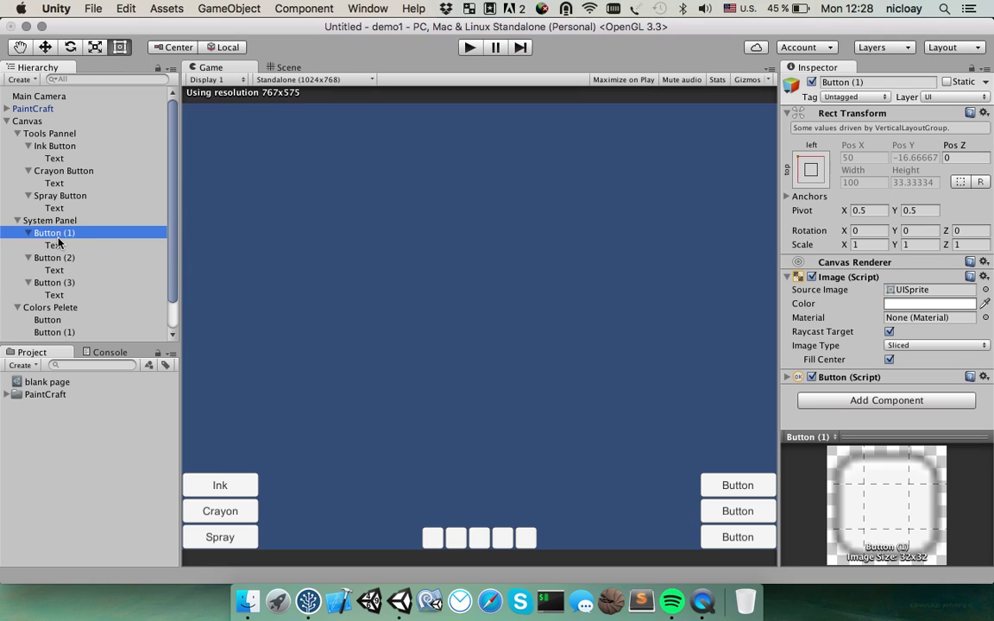
click(54, 233)
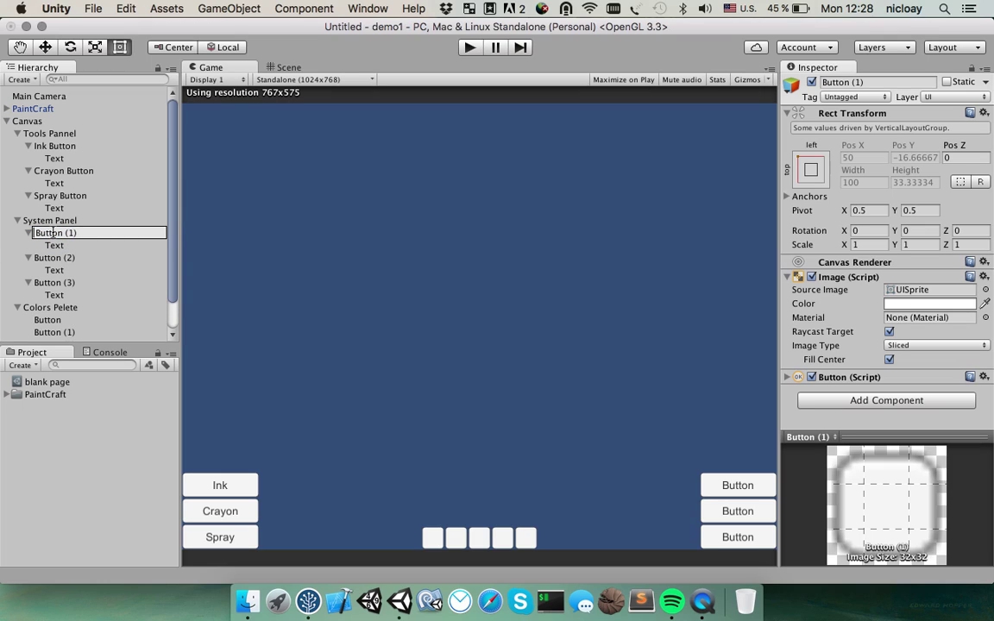
text(Clear)
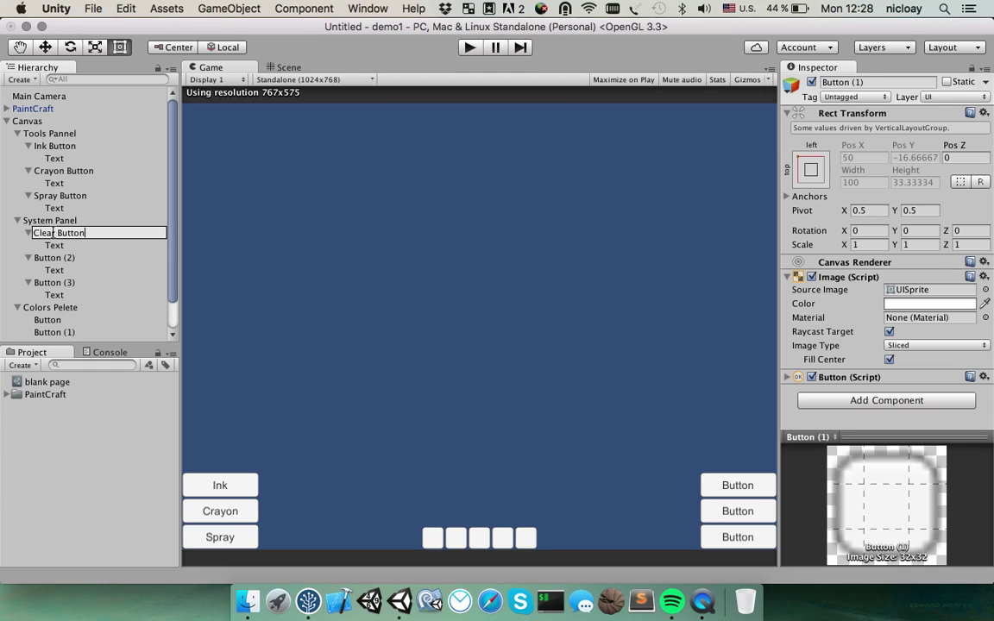
key(Return)
Rename the second and third system buttons Undo Button and Redo Button
key(Down)
key(Return)
text(Un)
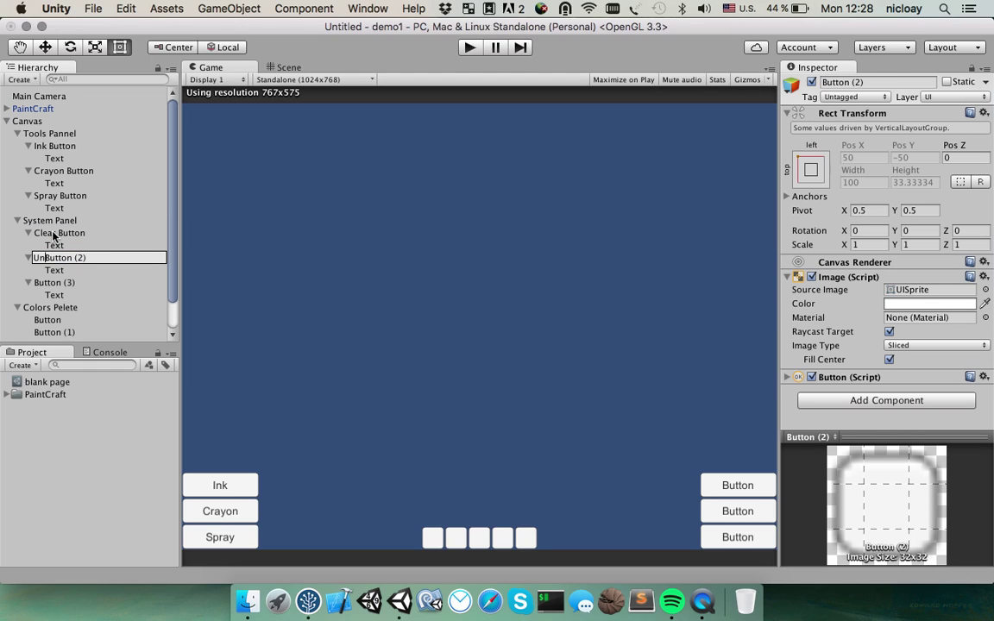
text(do)
key(Return)
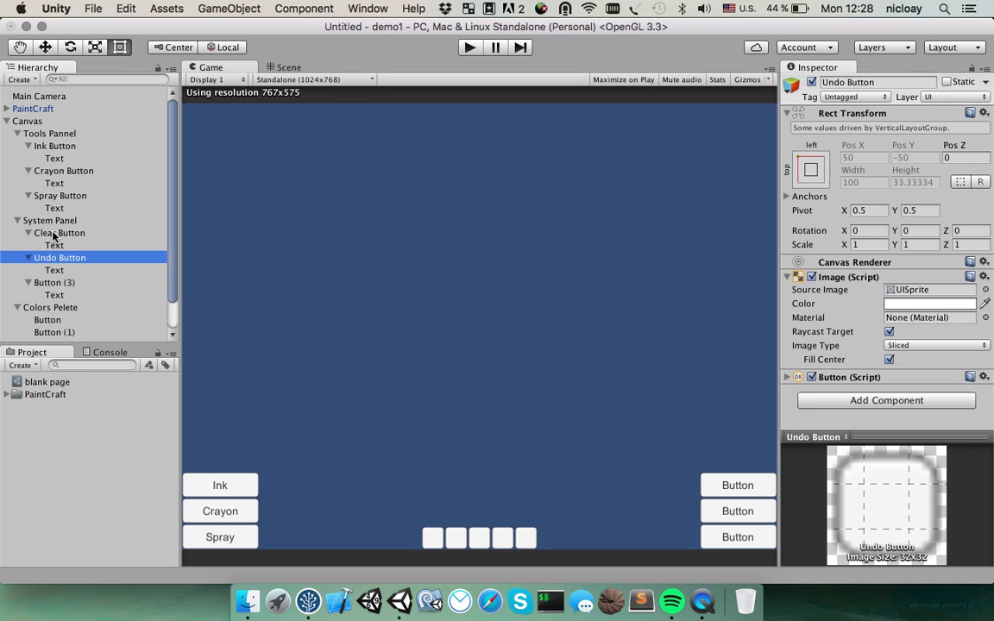
key(Down)
key(Return)
text(Redo)
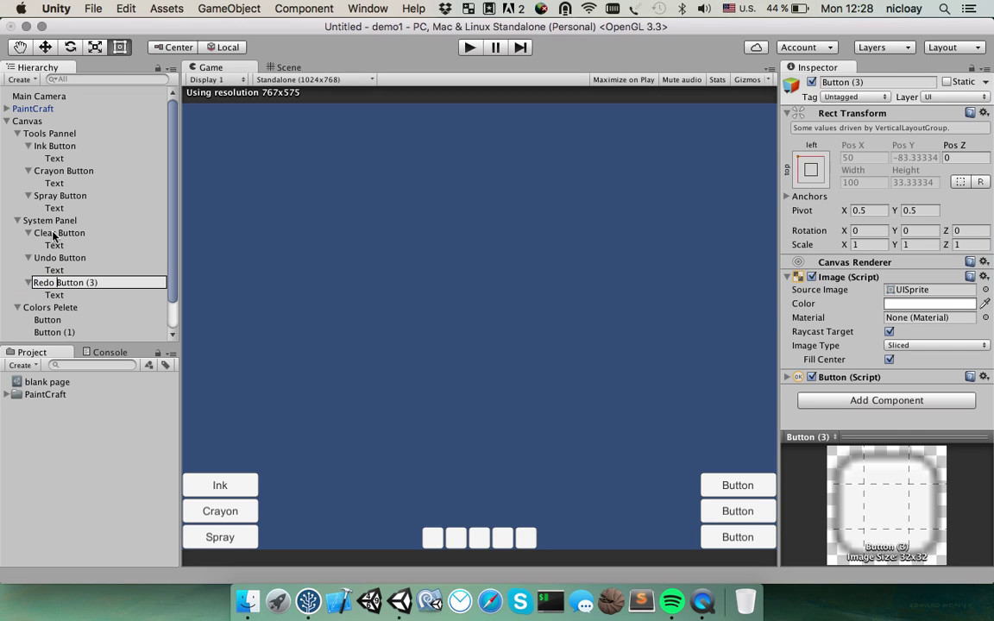
key(Return)
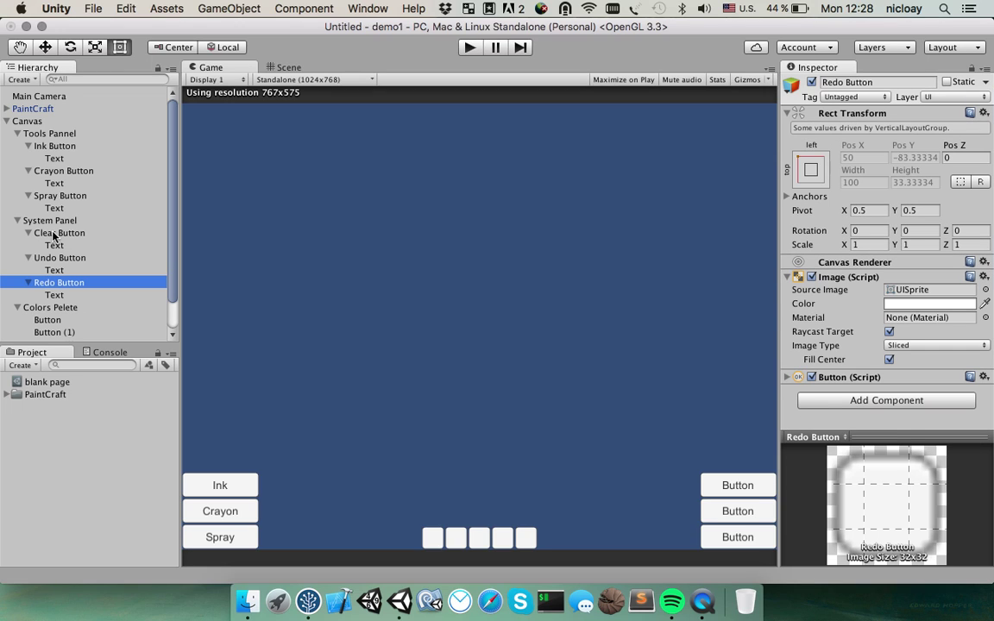
Correct the misspelled Tools Pannel name to Tools Panel
click(53, 239)
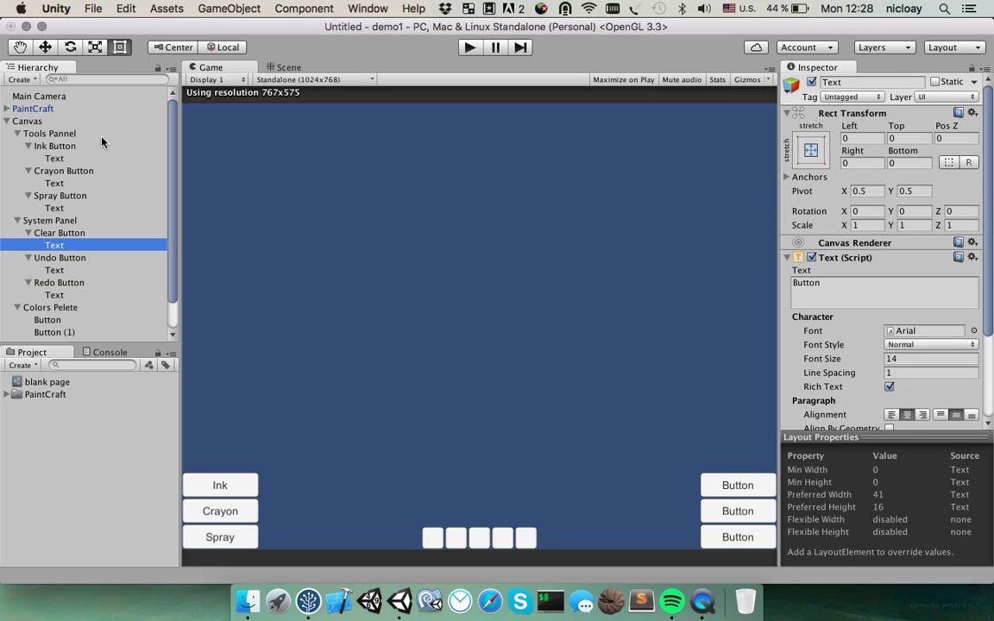
click(67, 134)
click(67, 134)
click(67, 135)
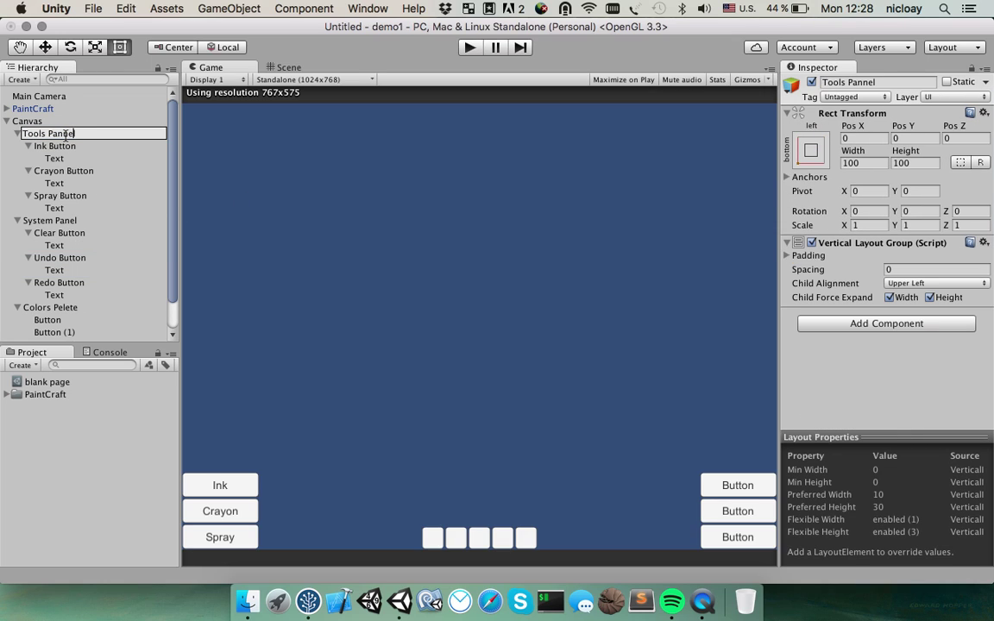
key(Return)
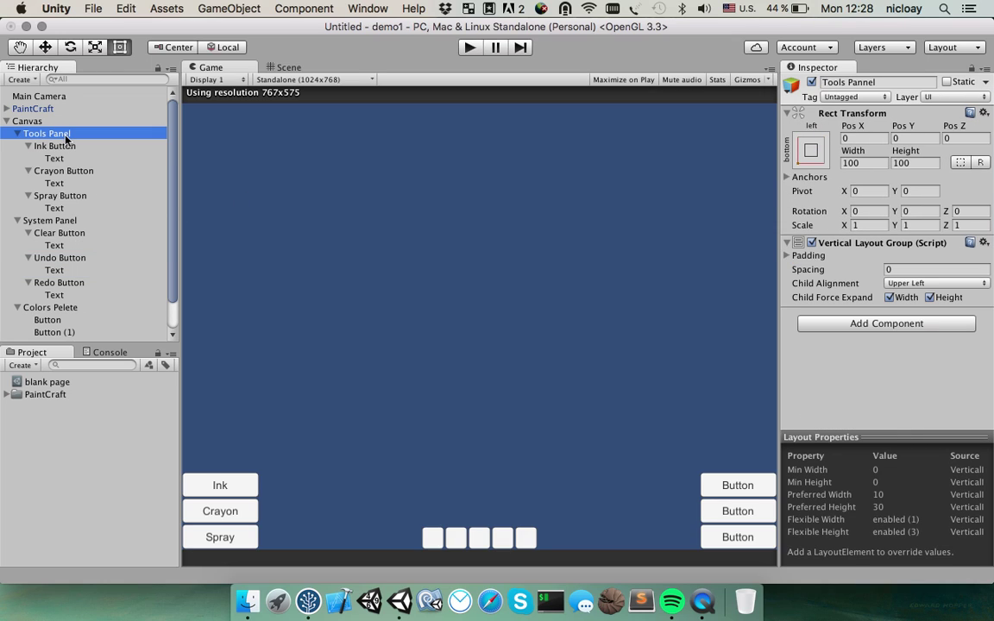
Set the system buttons' label texts to 'Claer' (meant Clear), Undo and Redo
click(34, 246)
click(938, 289)
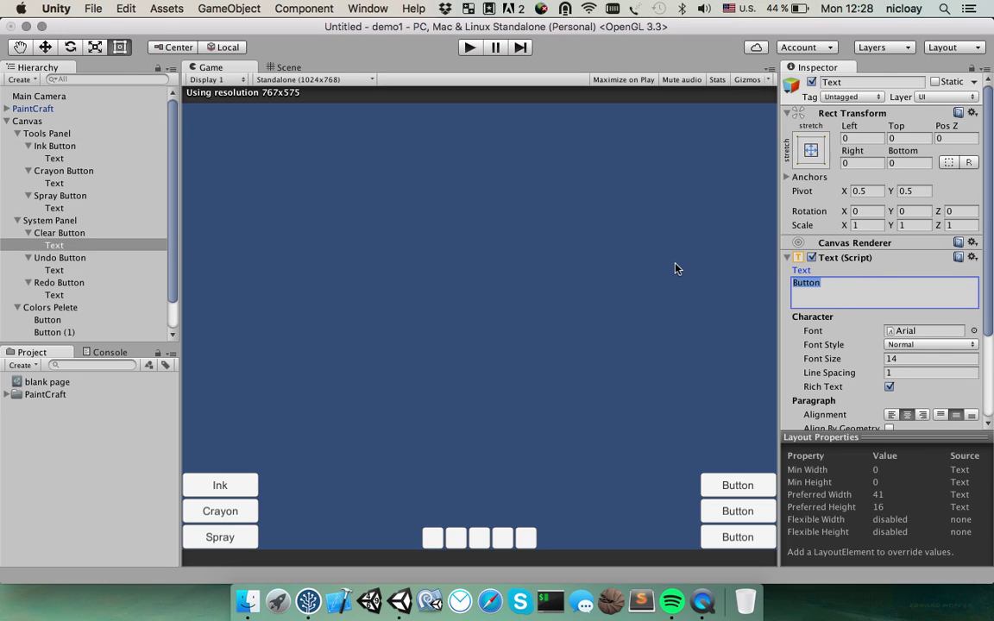
text(Claer)
click(76, 271)
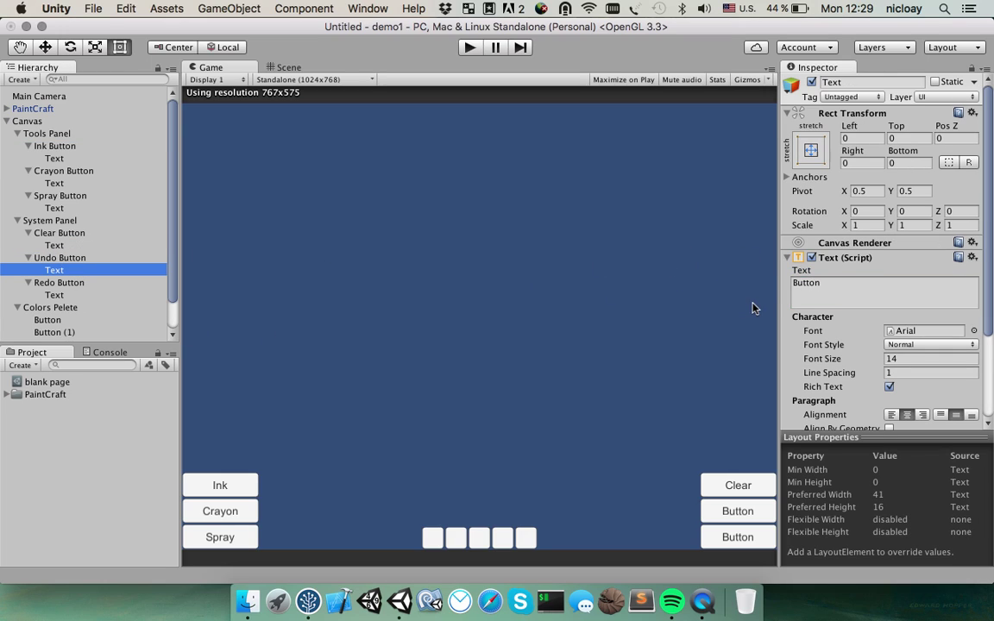
click(841, 288)
text(Undo)
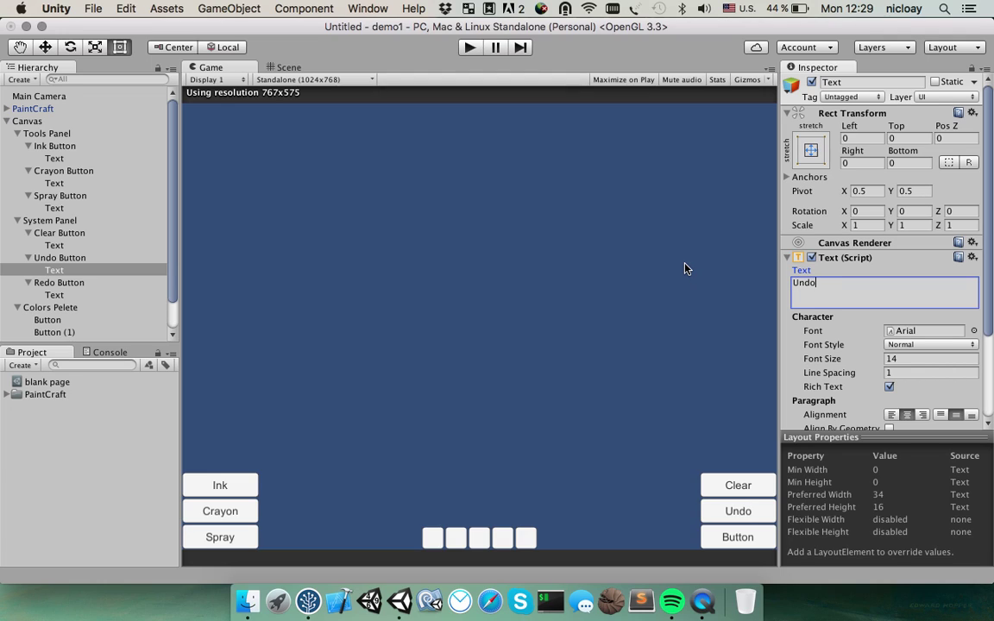
click(65, 293)
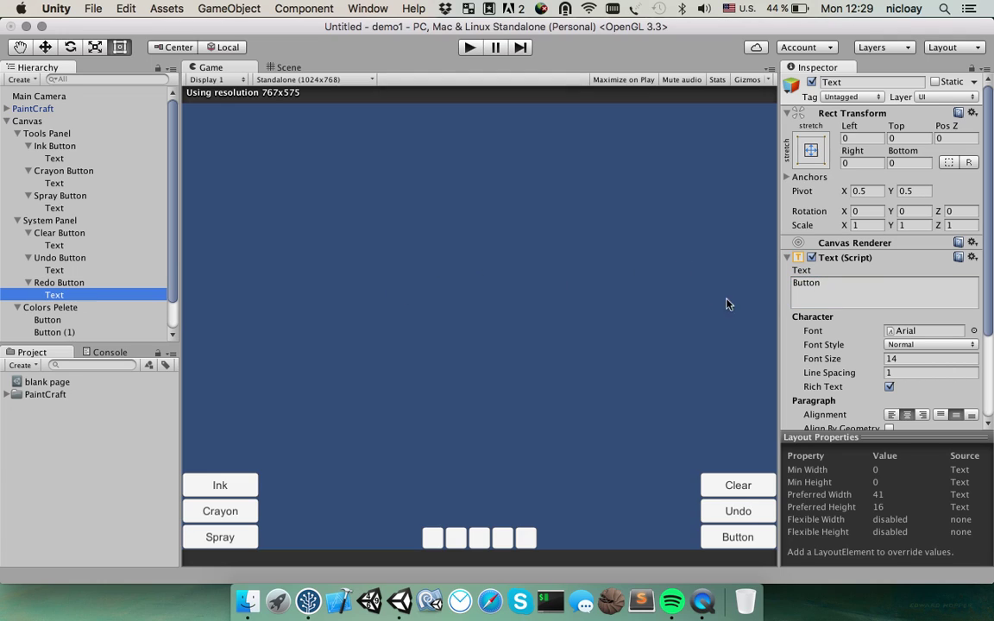
click(810, 282)
text(Redo)
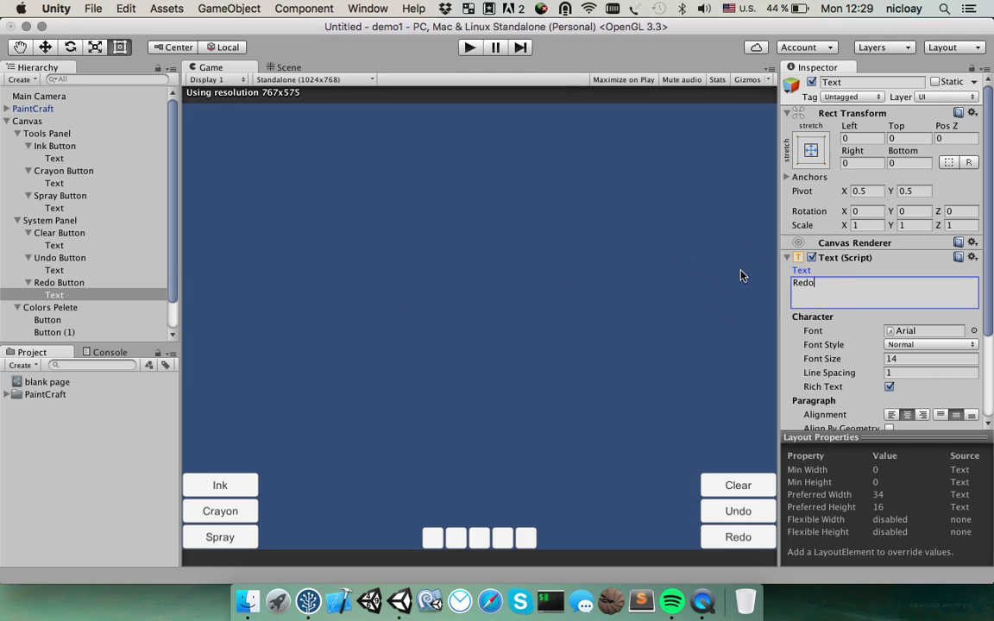
click(49, 282)
click(29, 257)
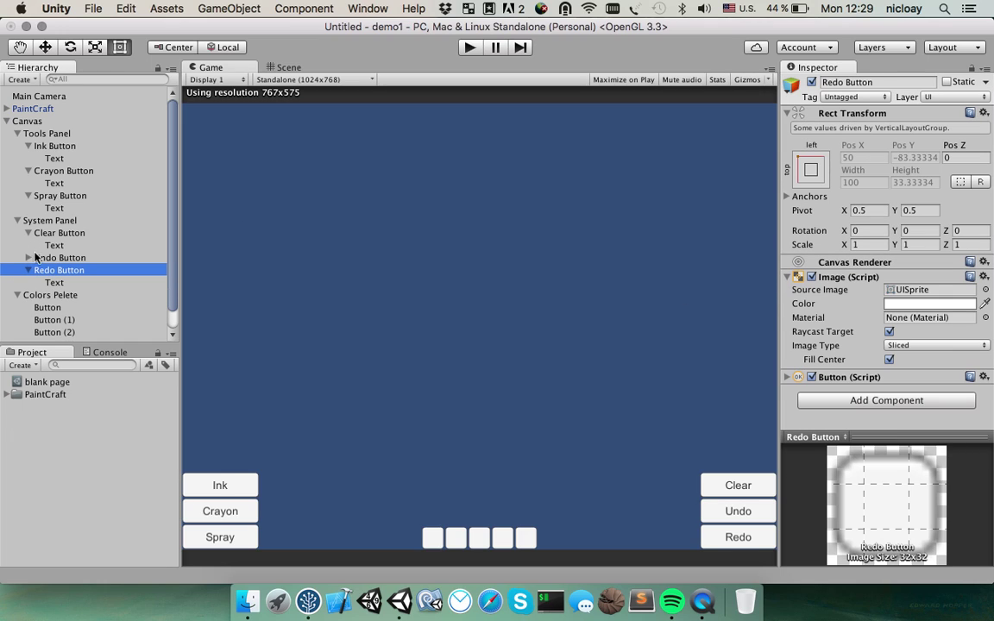
Collapse the button hierarchies and multi-select the Ink, Crayon and Spray buttons
click(28, 233)
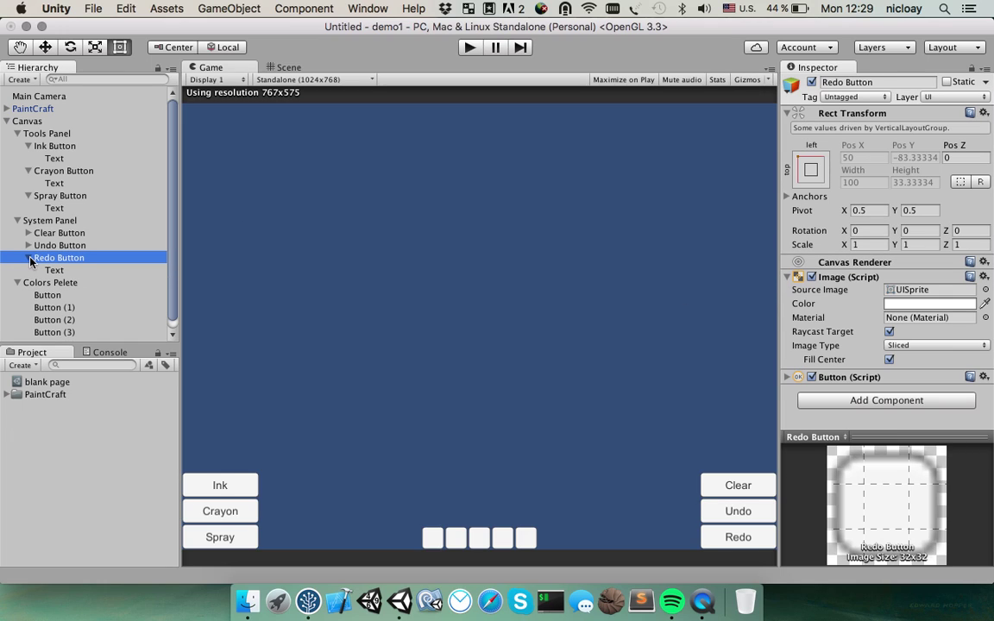
click(29, 258)
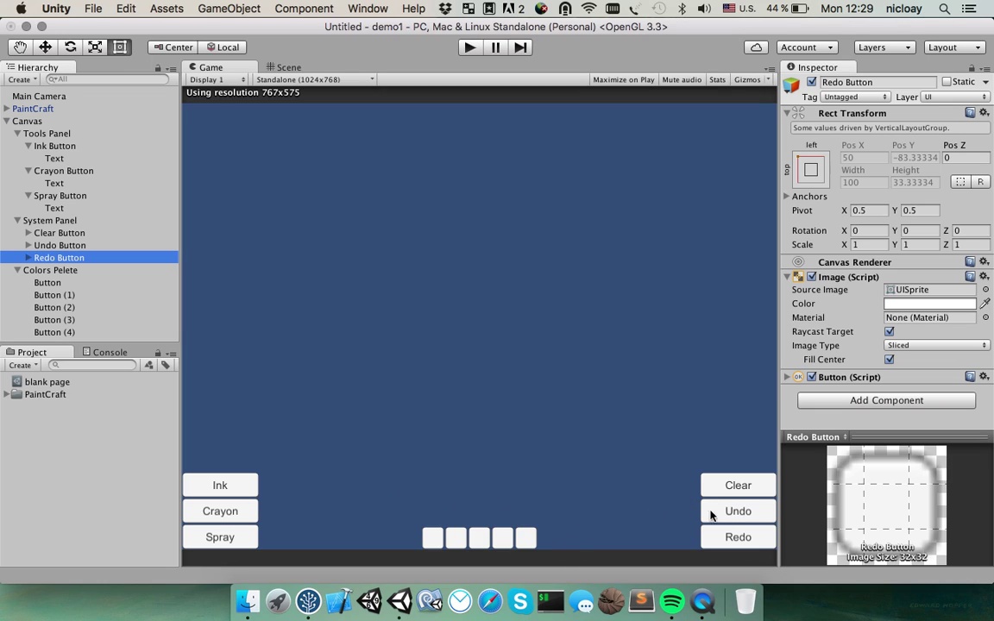
click(28, 171)
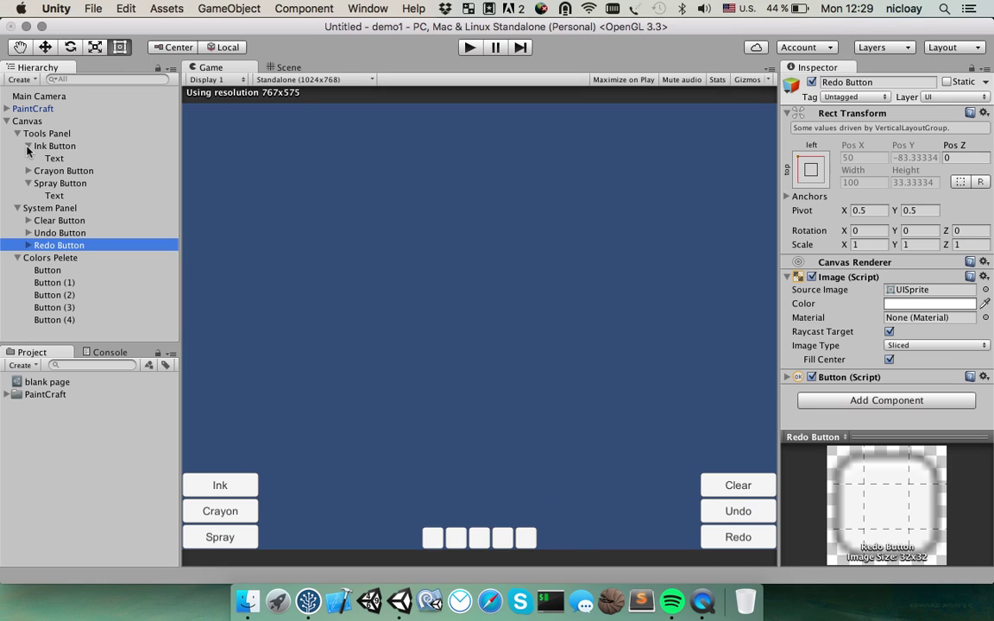
click(29, 146)
click(29, 171)
click(44, 134)
click(52, 145)
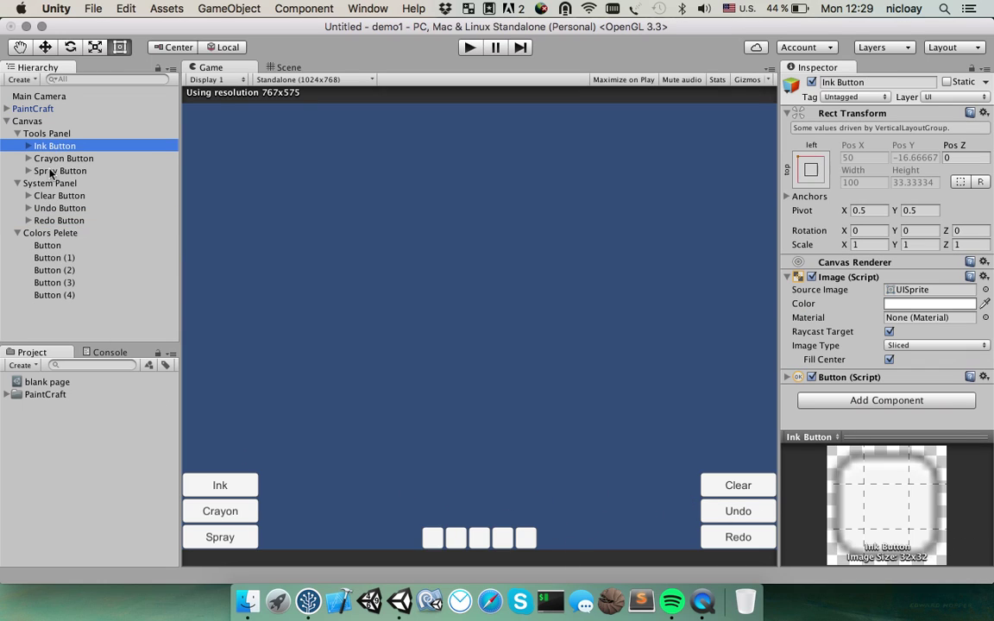
shift+click(51, 170)
Add a Change Brush On Click Controller component via the 'br' search
click(787, 276)
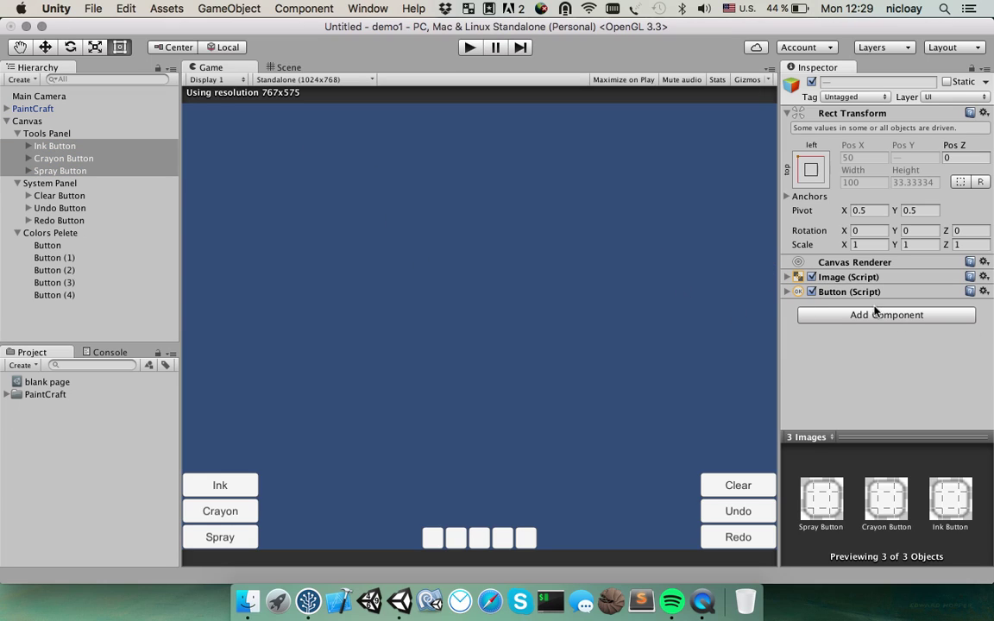
click(864, 315)
text(bru)
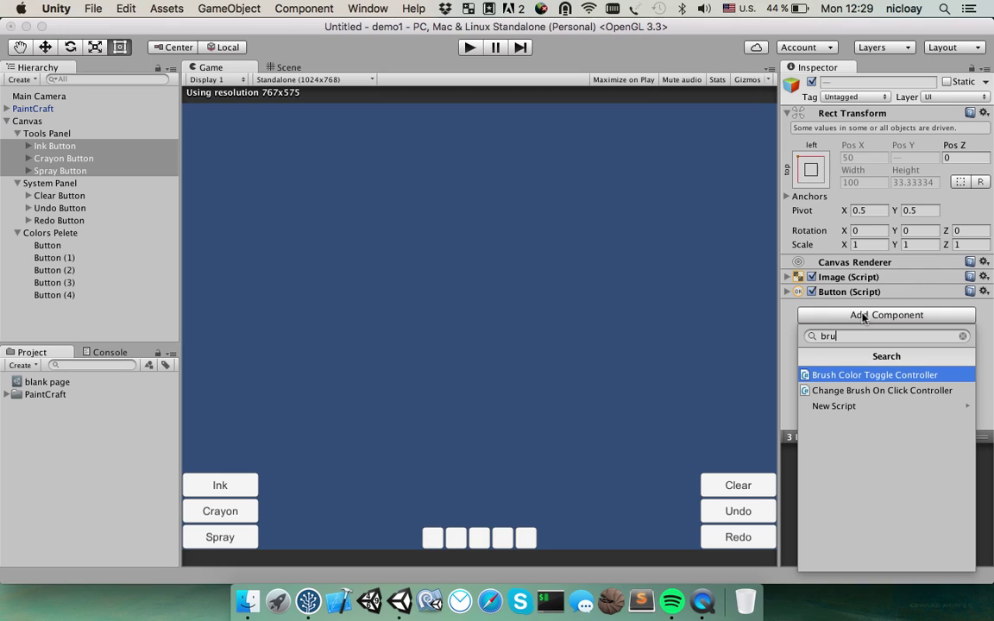
key(Down)
key(Return)
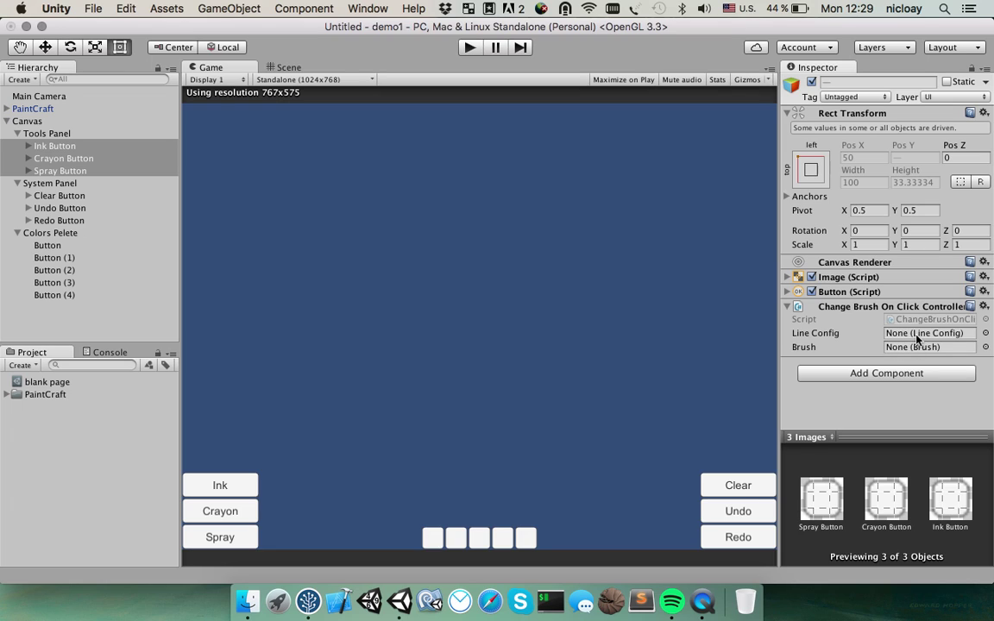
Assign LineConfig as the Line Config of all three tool buttons
click(8, 109)
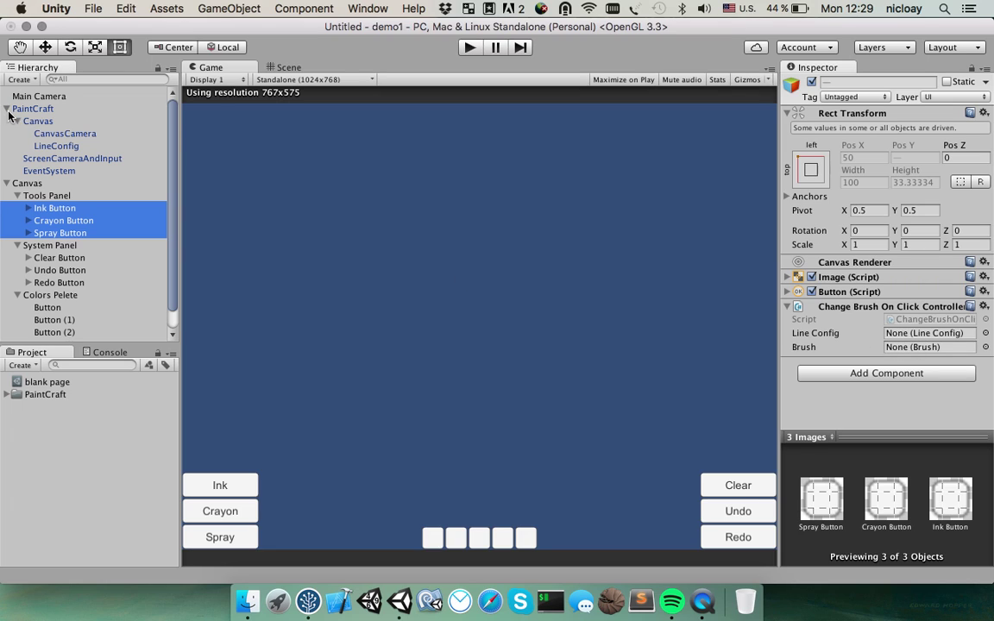
click(58, 147)
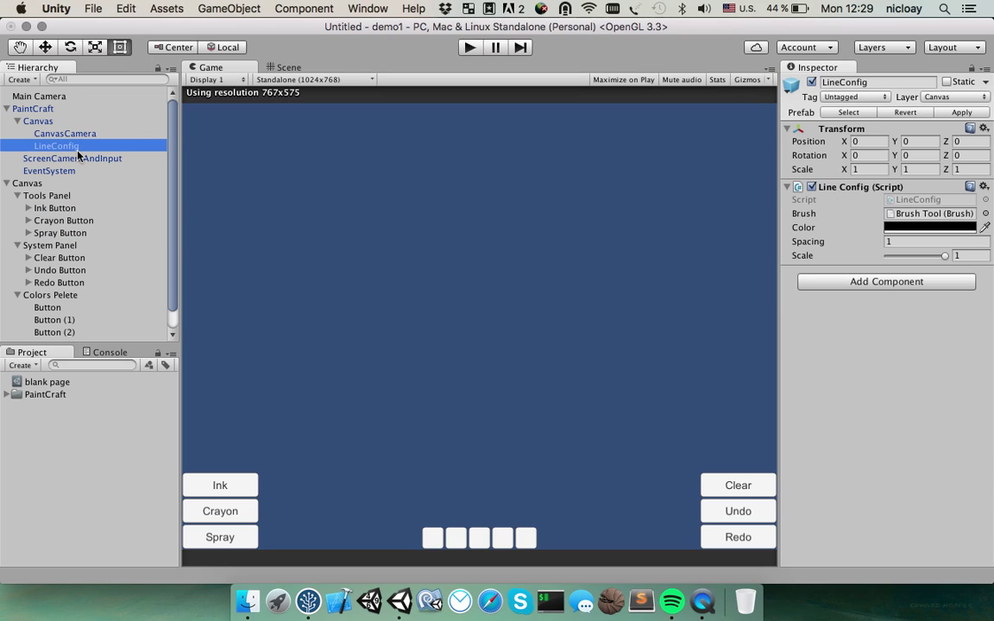
click(54, 208)
shift+click(60, 233)
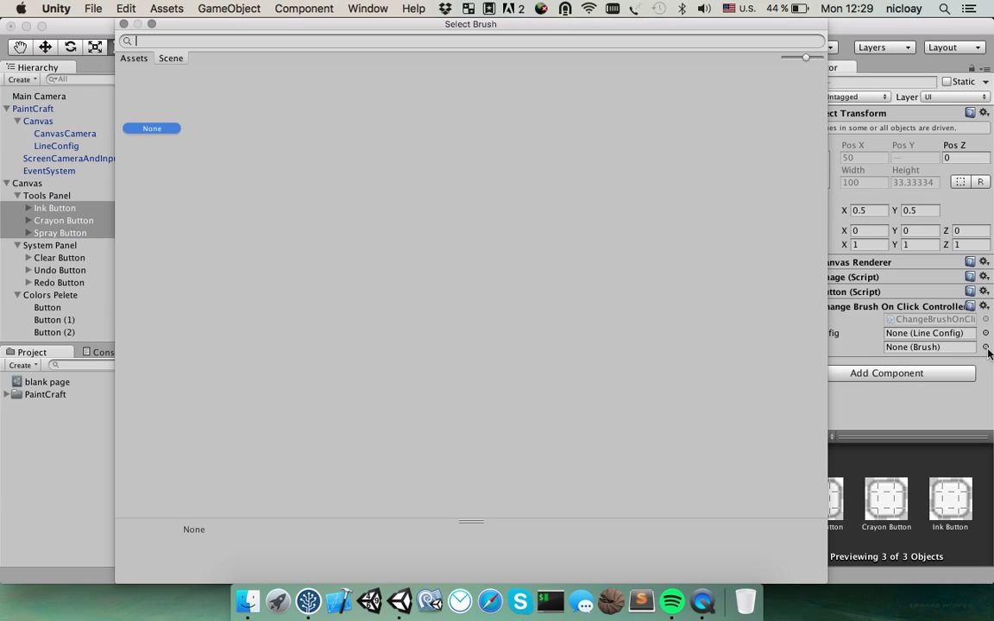
click(985, 346)
click(131, 57)
click(169, 63)
click(124, 25)
click(985, 333)
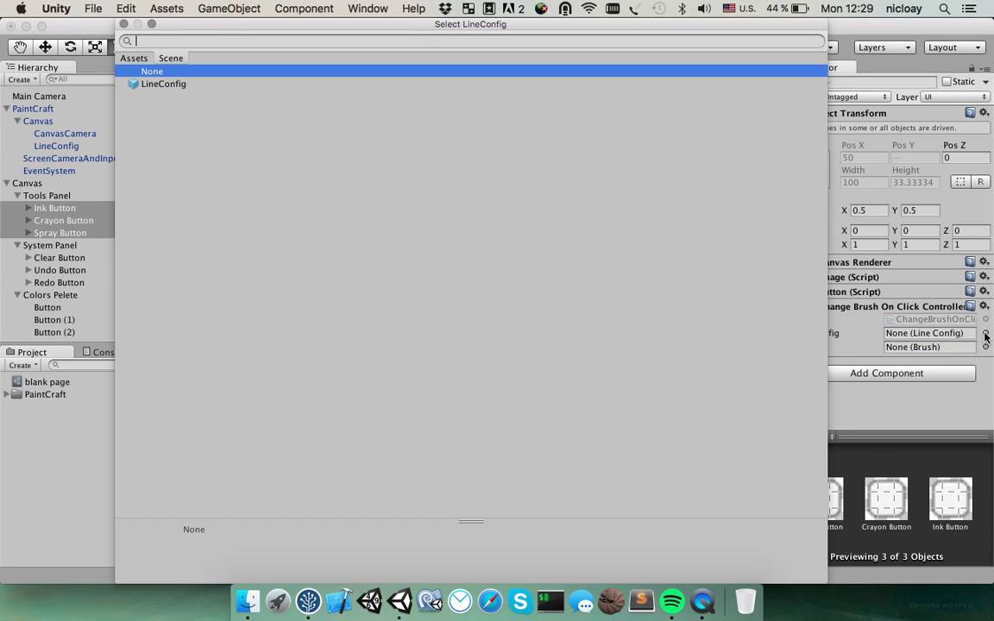
click(175, 84)
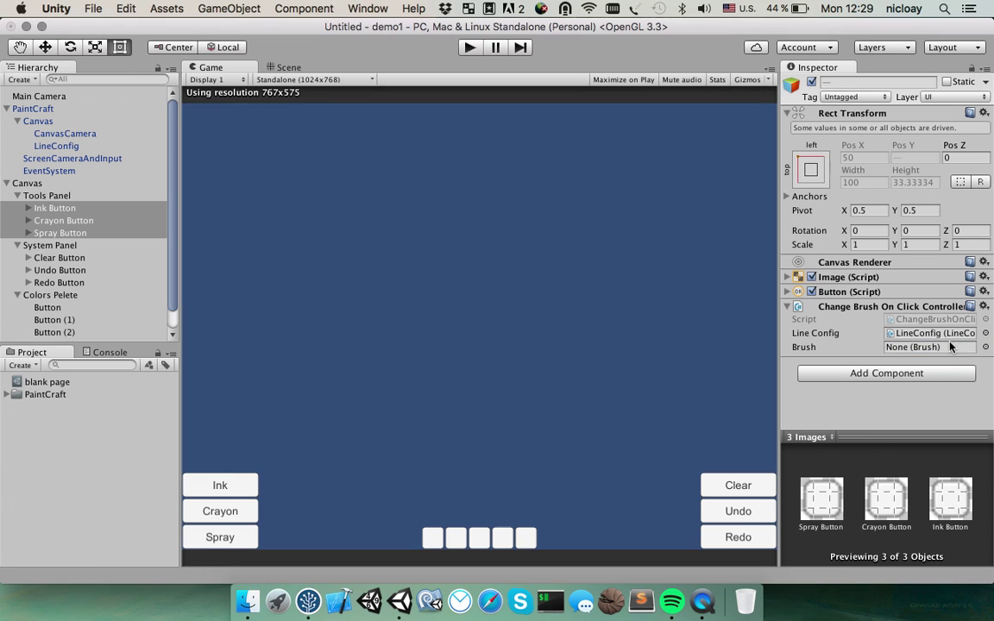
Set the Brush to Ink Tool, Crayon Tool and Spray Tool on the matching buttons
click(51, 208)
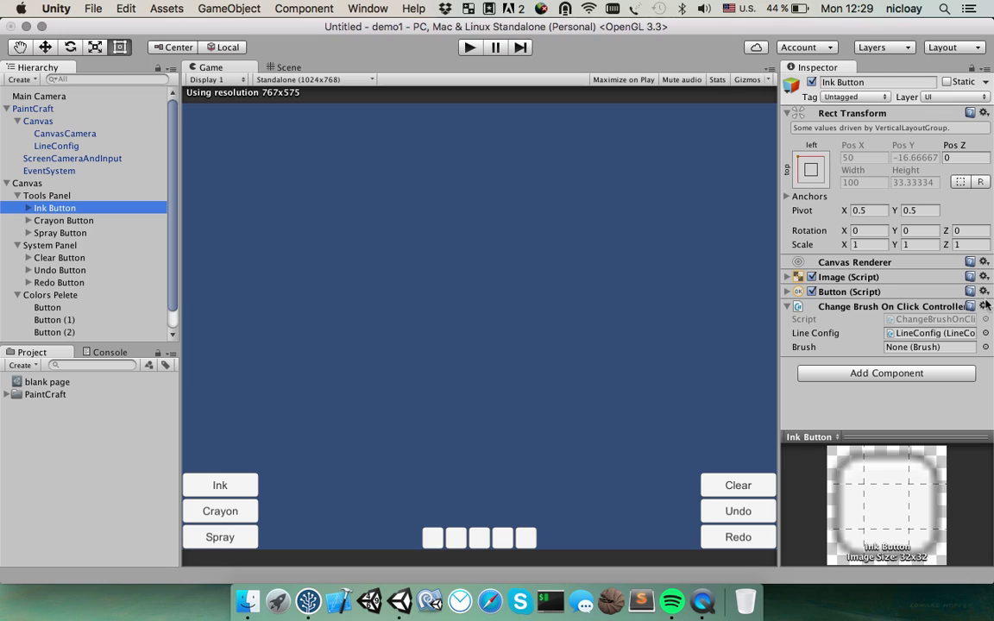
click(986, 347)
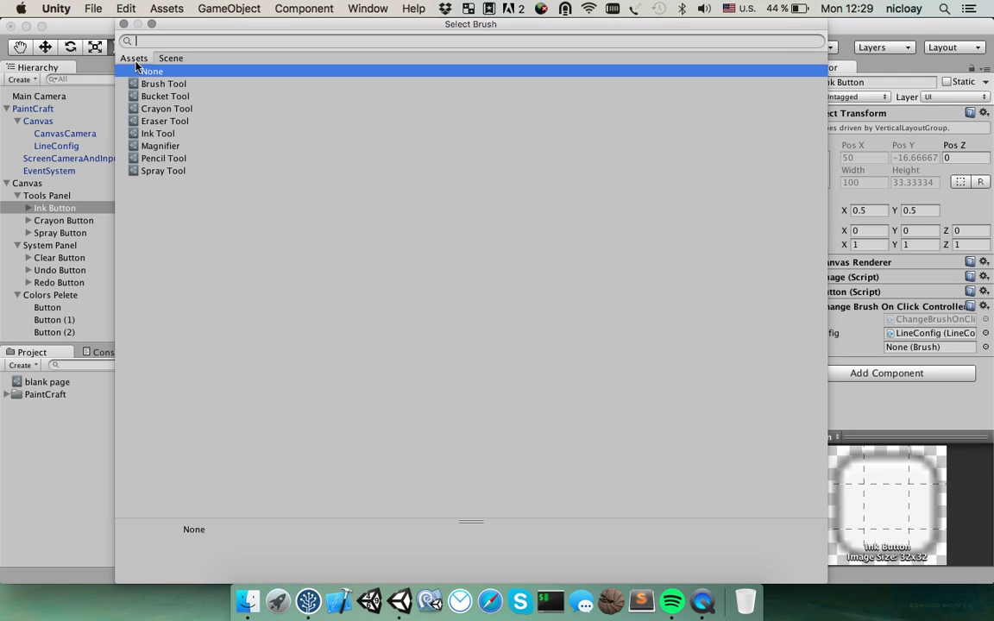
double_click(157, 134)
click(74, 220)
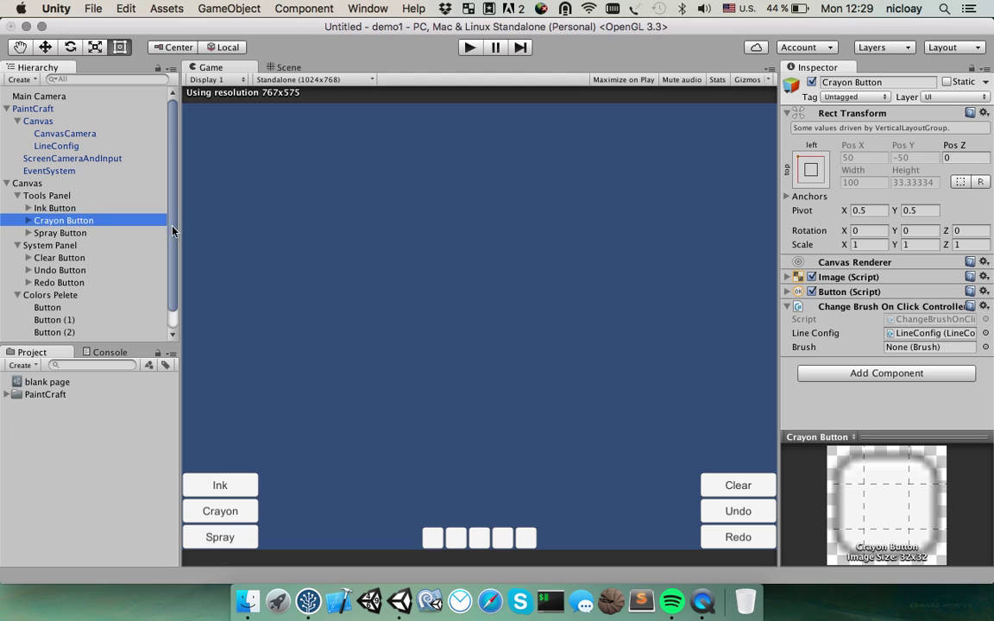
click(985, 347)
click(134, 61)
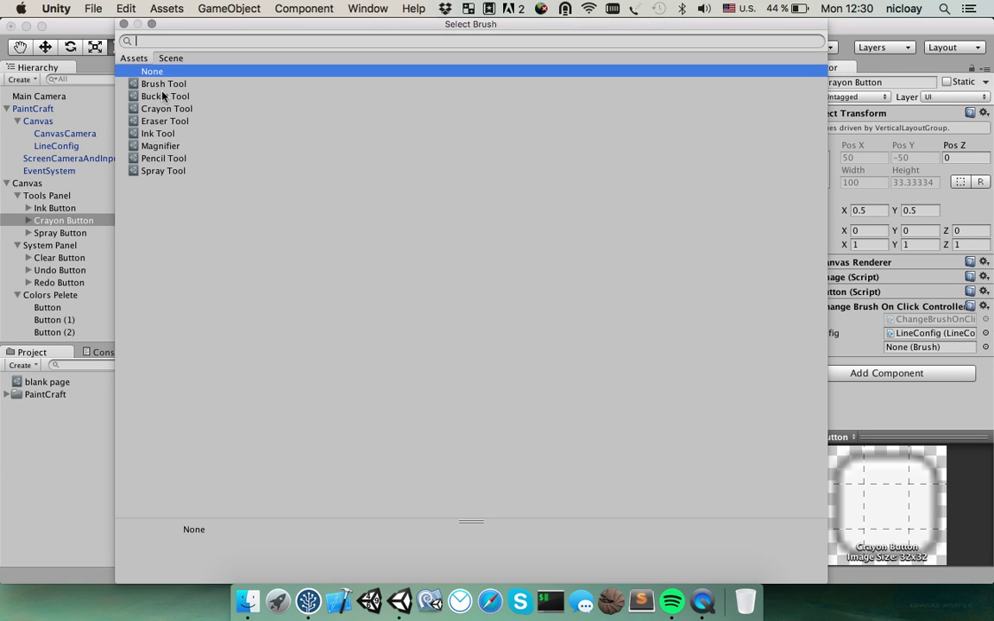
double_click(153, 109)
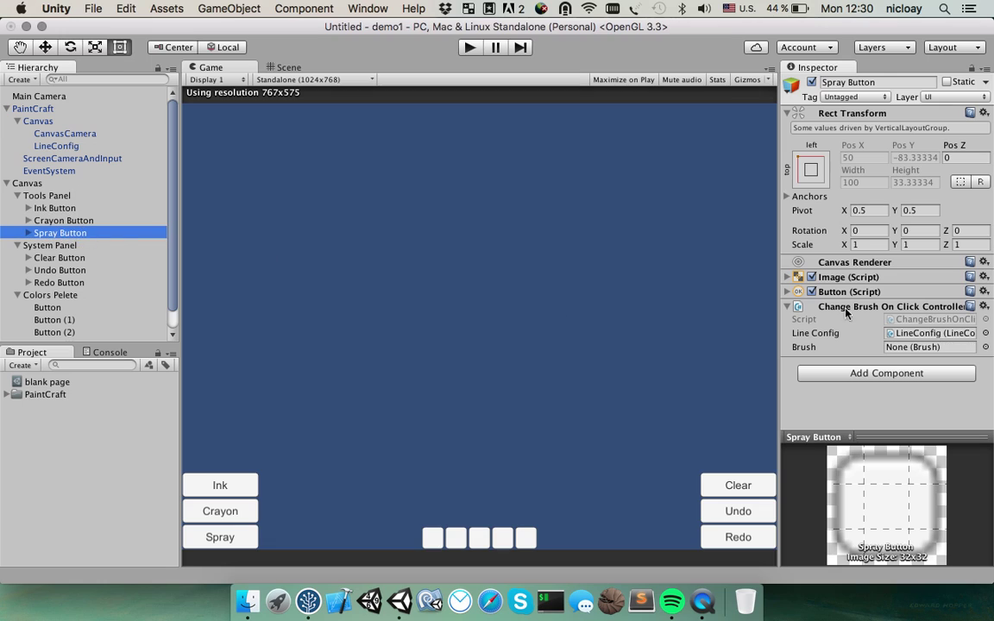
click(986, 348)
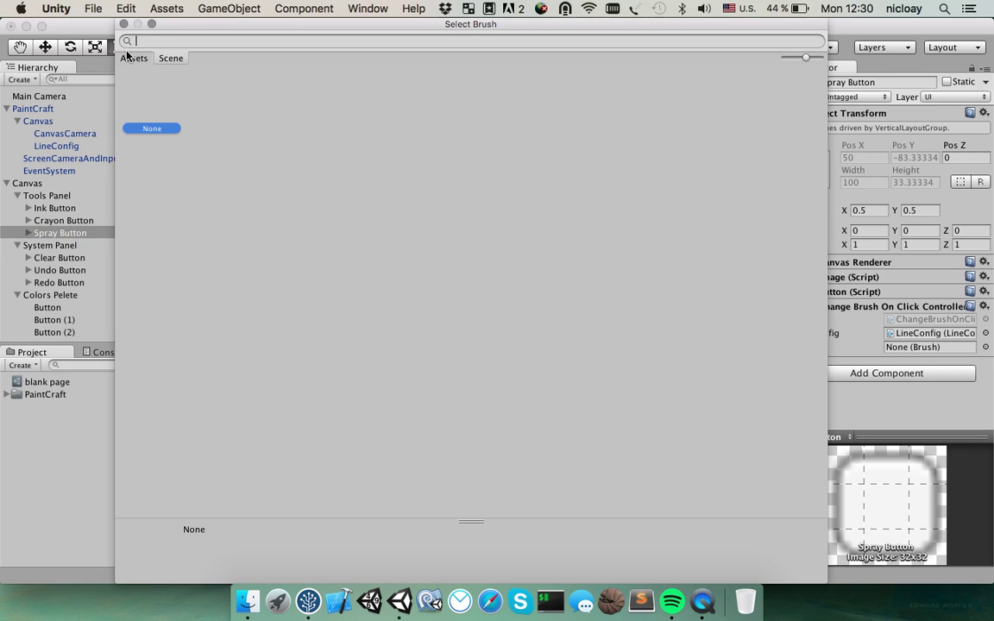
double_click(164, 171)
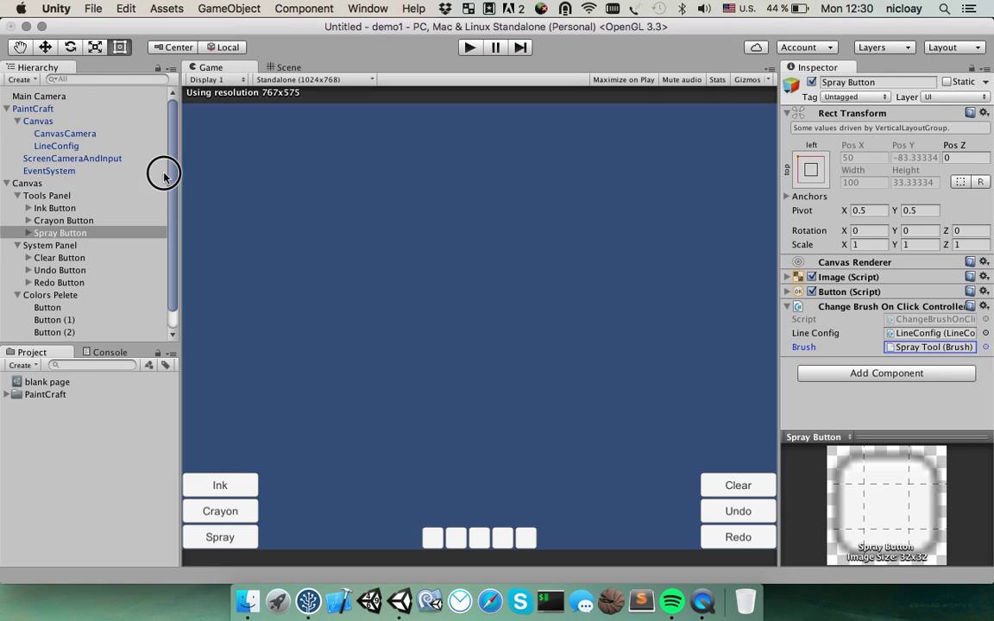
Add an On Click entry on Clear Button targeting Canvas with CanvasController.ClearCanvas
click(45, 258)
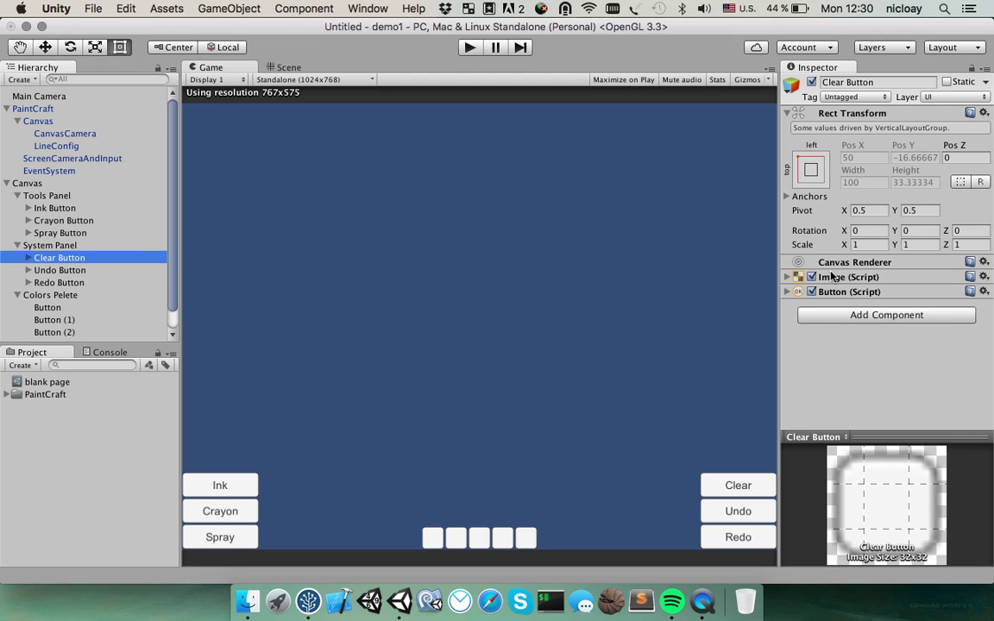
click(787, 294)
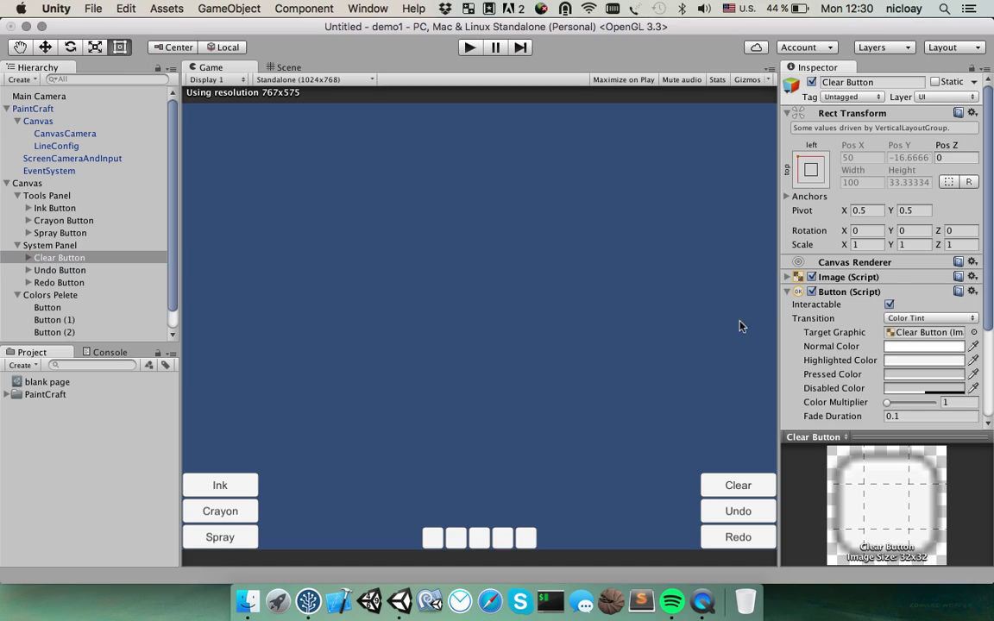
scroll(828, 298, down, 3)
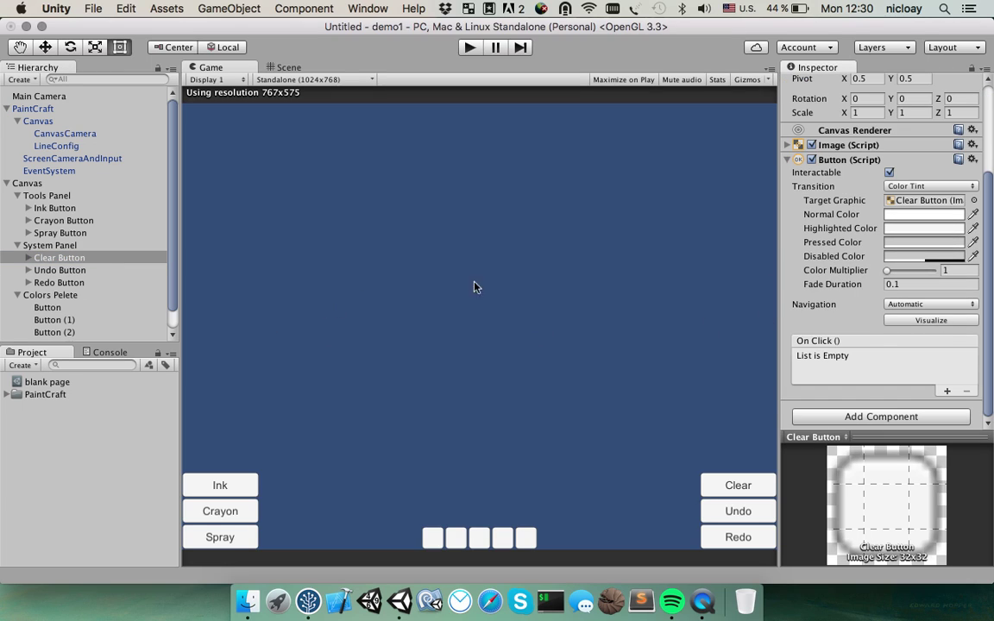
click(949, 391)
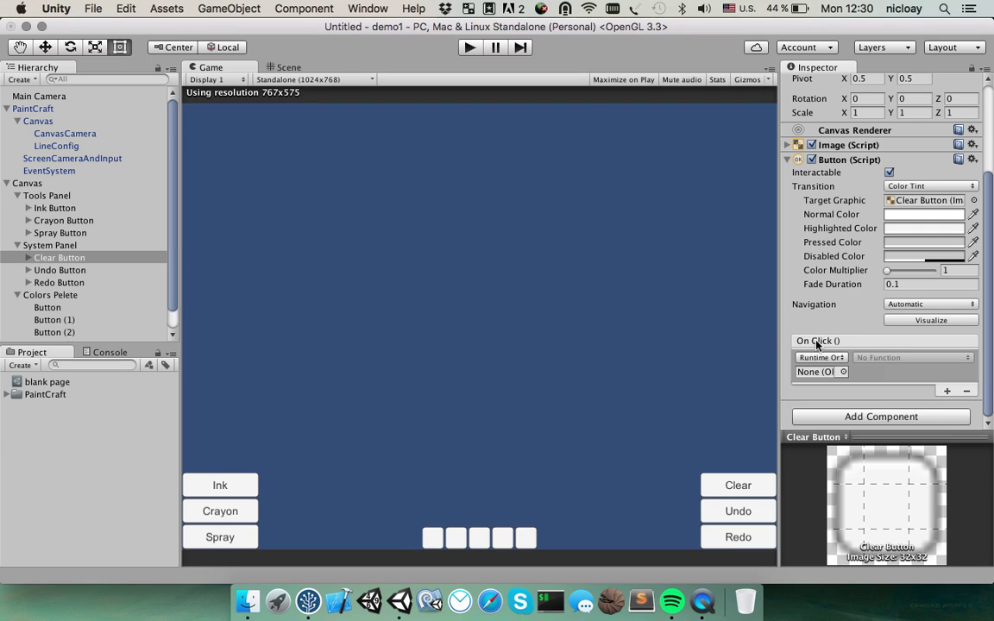
drag(36, 121, 829, 371)
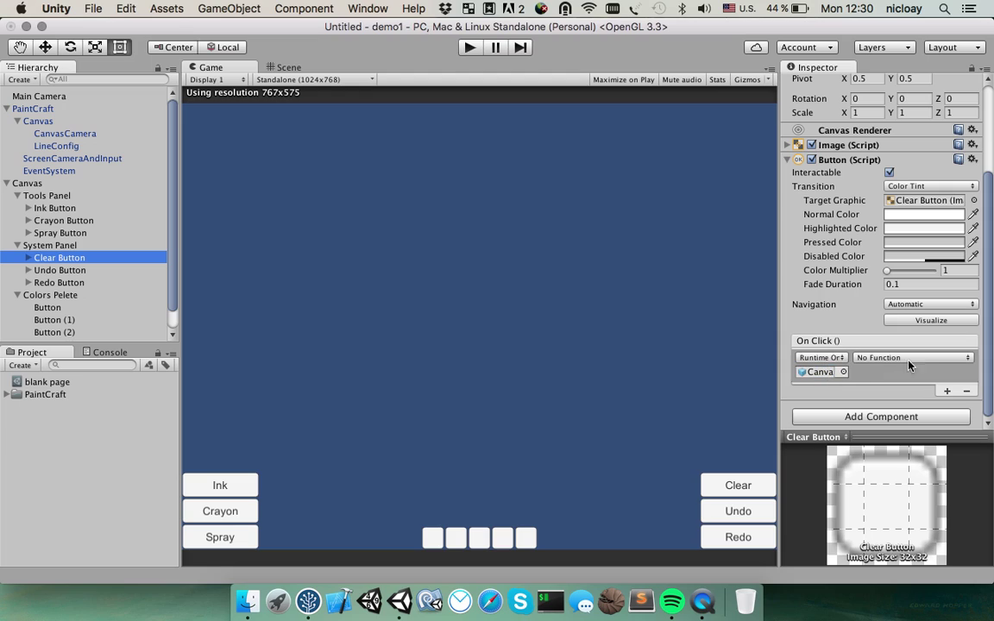
click(913, 358)
mouse_move(915, 422)
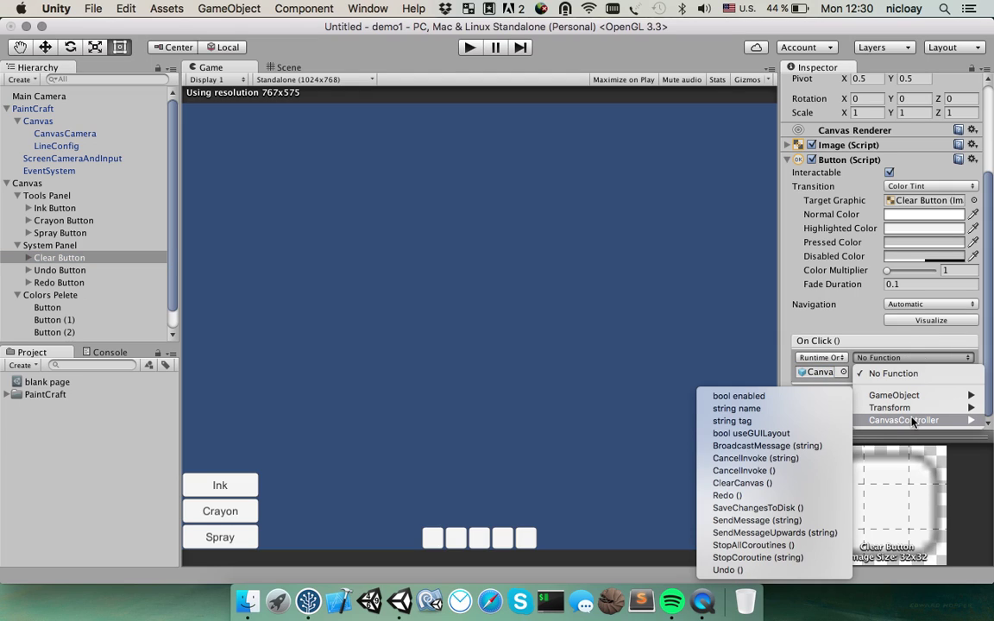
click(742, 483)
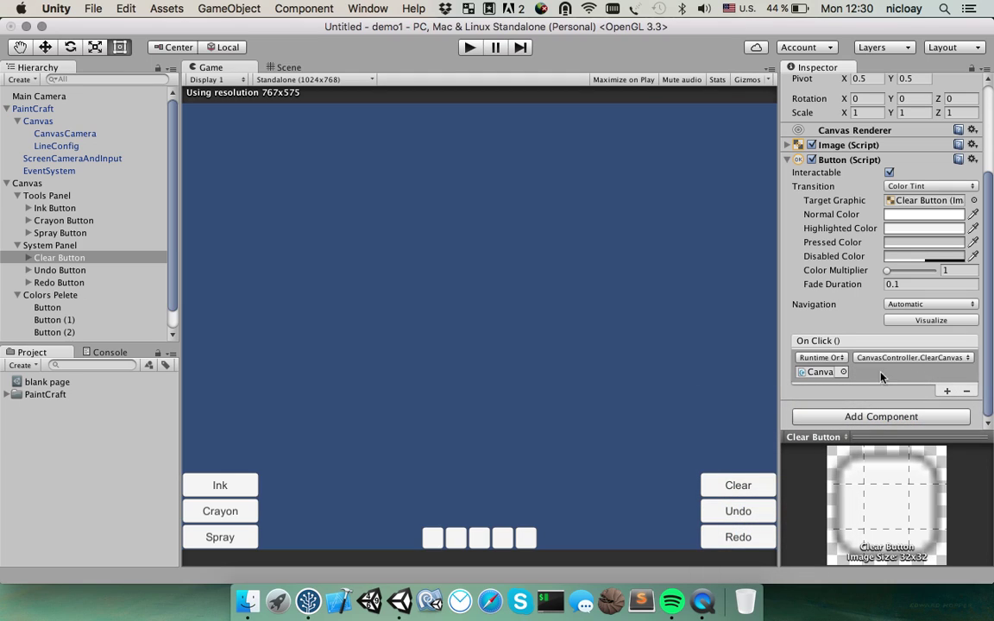
Select the Undo Button on its own
click(52, 272)
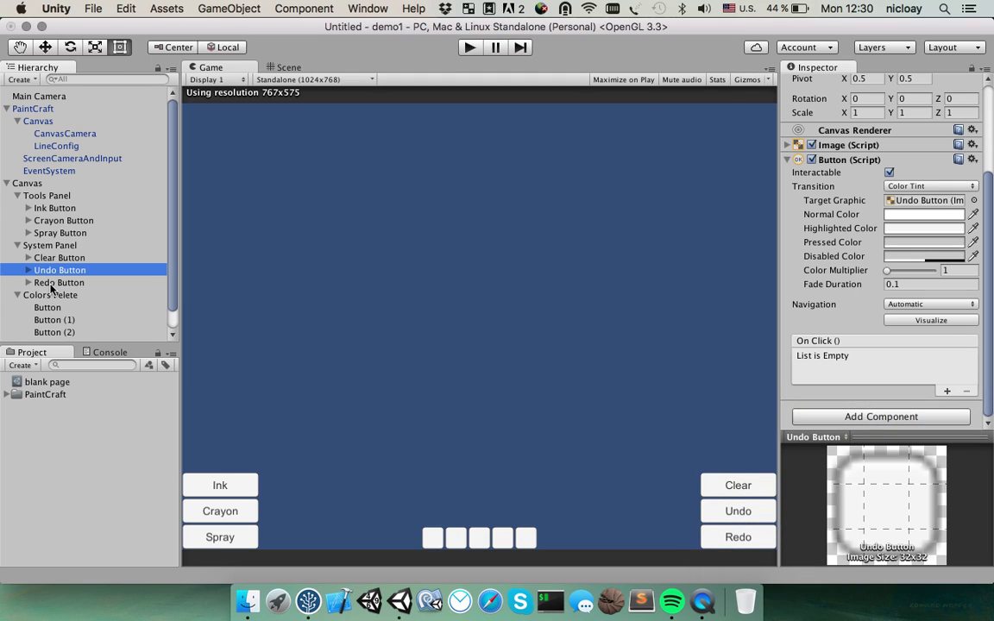
super+click(63, 283)
click(64, 271)
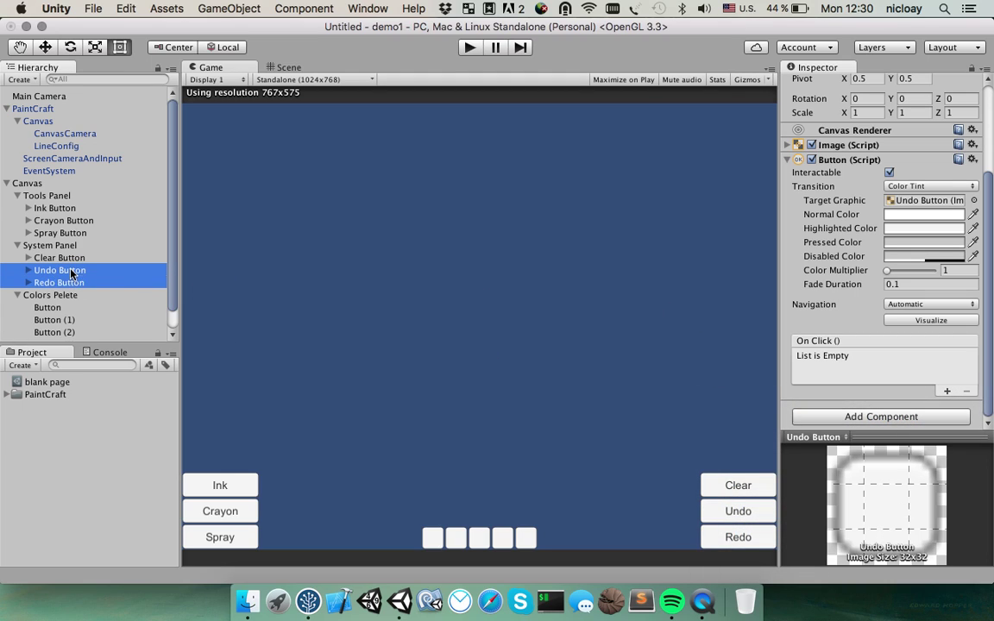
Add Undo Active Button Controller to the Undo Button and Redo Active Button Controller to the Redo Button
click(785, 160)
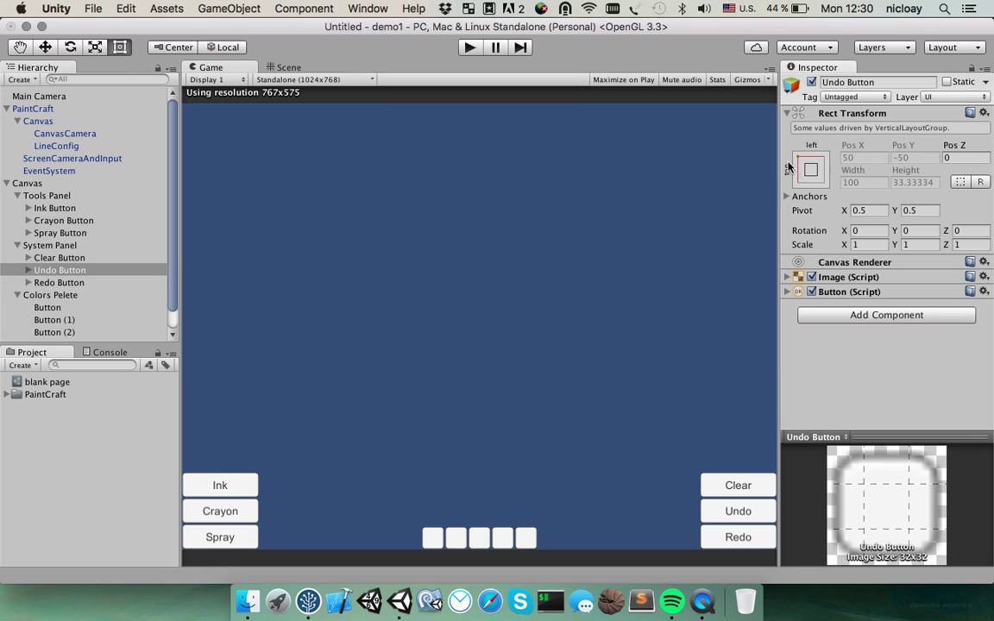
click(834, 316)
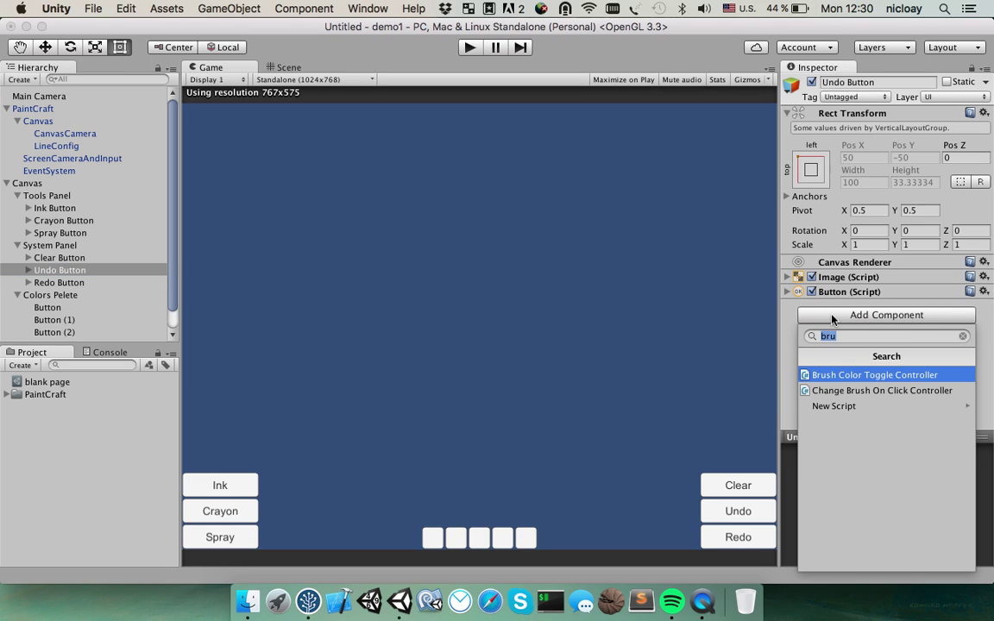
text(unf)
key(BackSpace)
key(BackSpace)
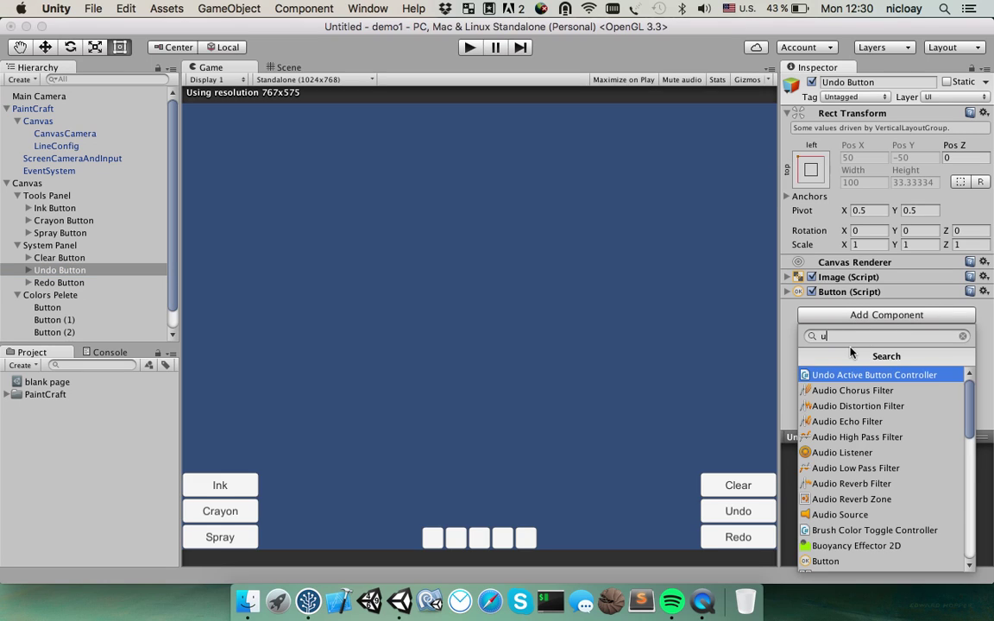
text(ndo)
key(Return)
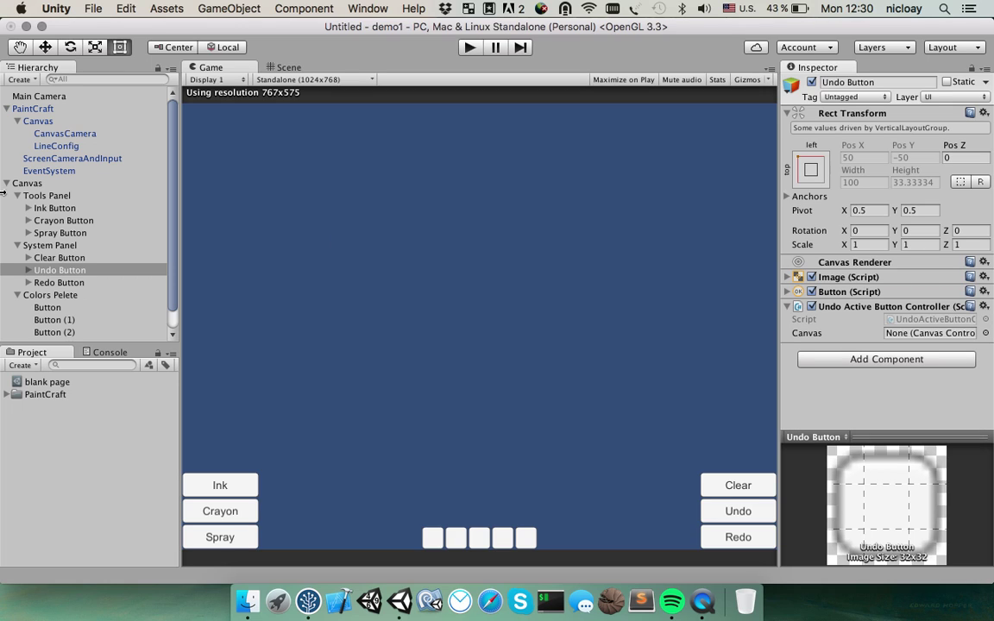
click(51, 294)
click(59, 283)
click(905, 316)
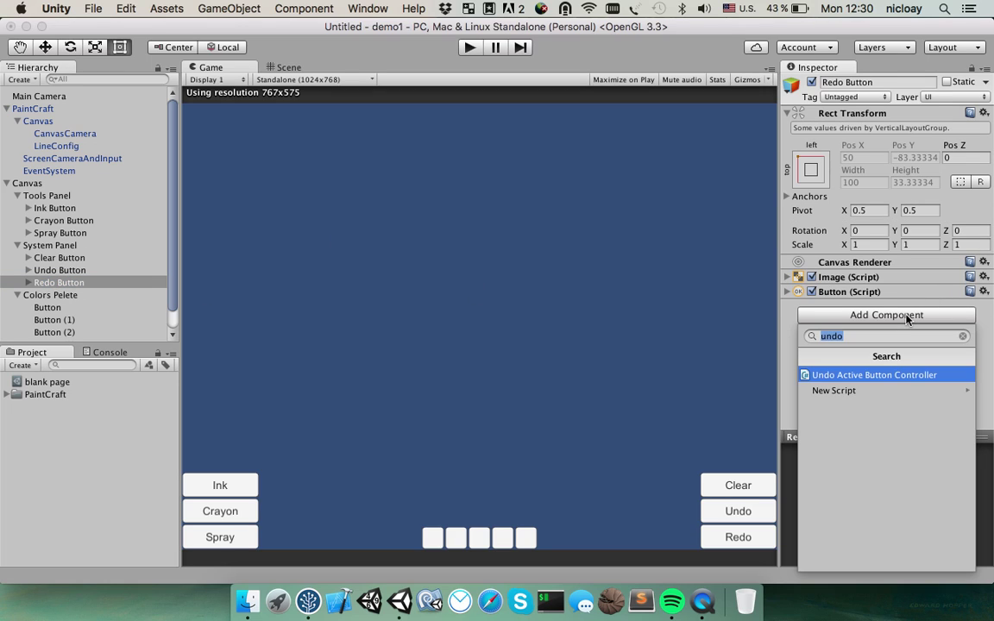
text(red)
key(Return)
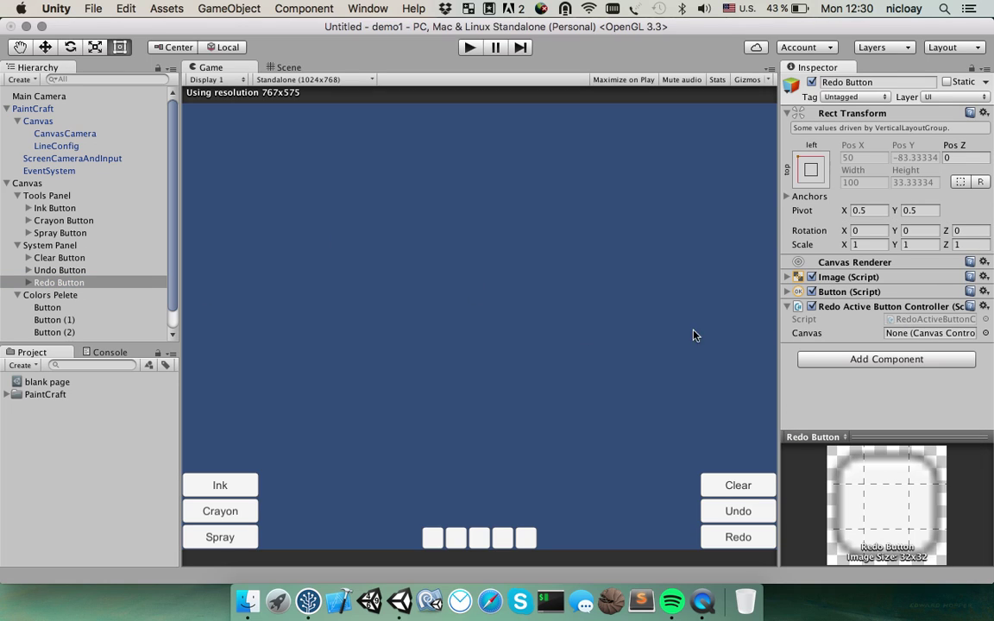
Set the Canvas field of both the Undo and Redo controllers to the Canvas object
click(60, 270)
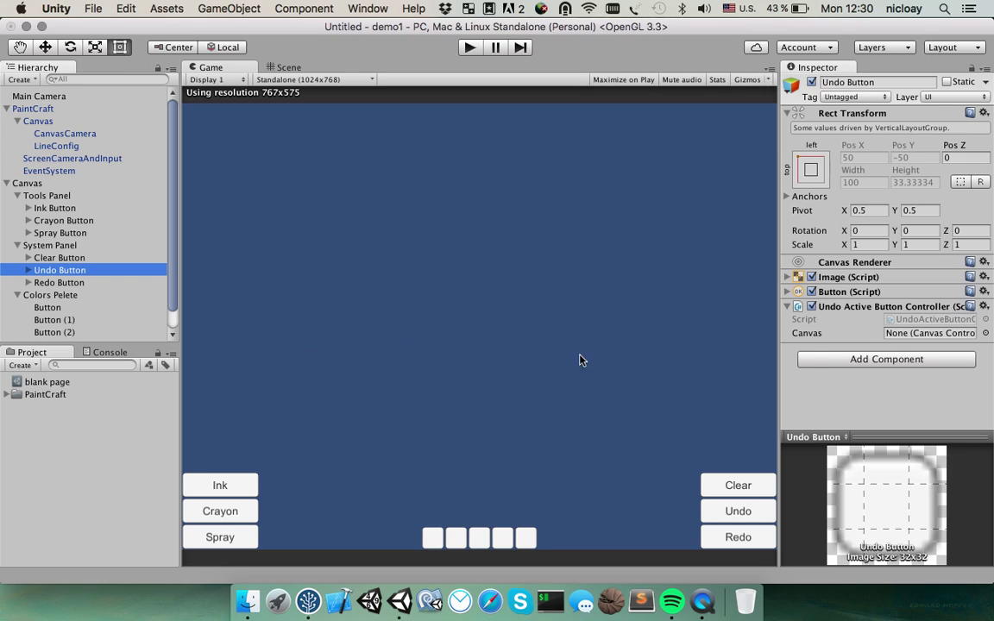
click(986, 333)
click(156, 83)
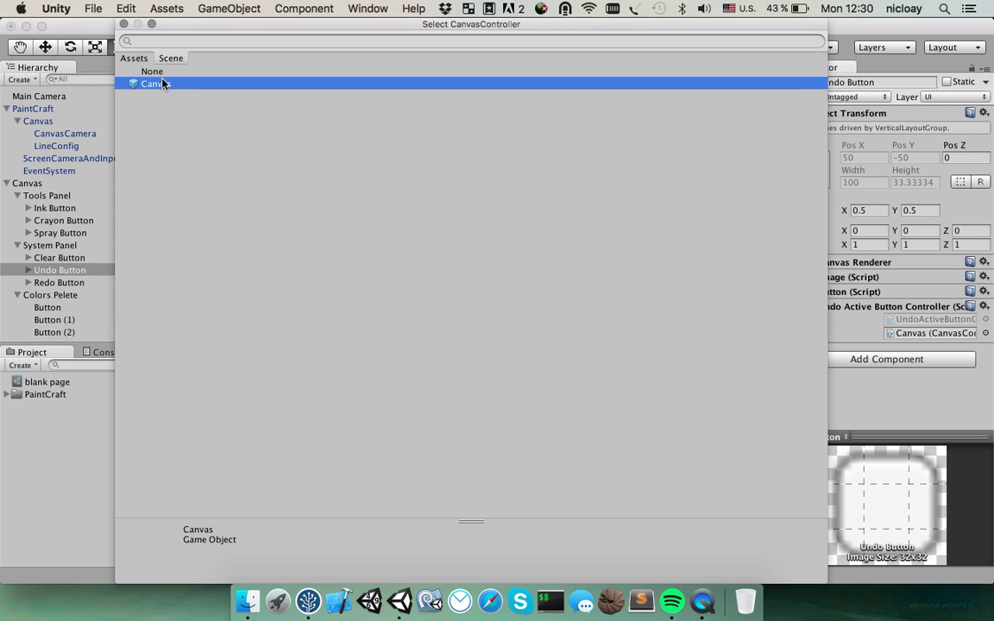
double_click(158, 83)
click(61, 283)
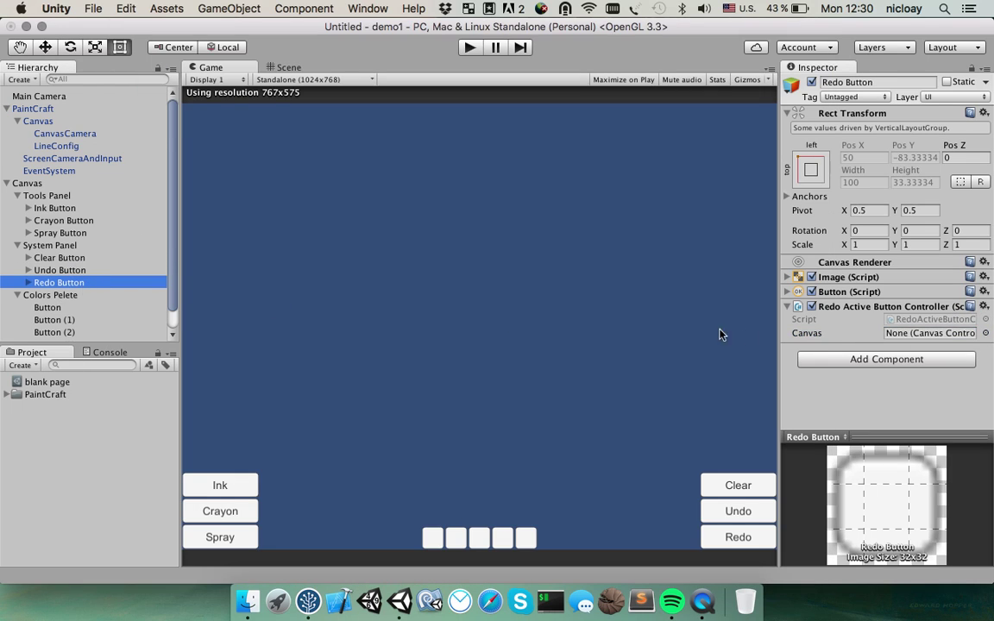
click(985, 333)
double_click(165, 86)
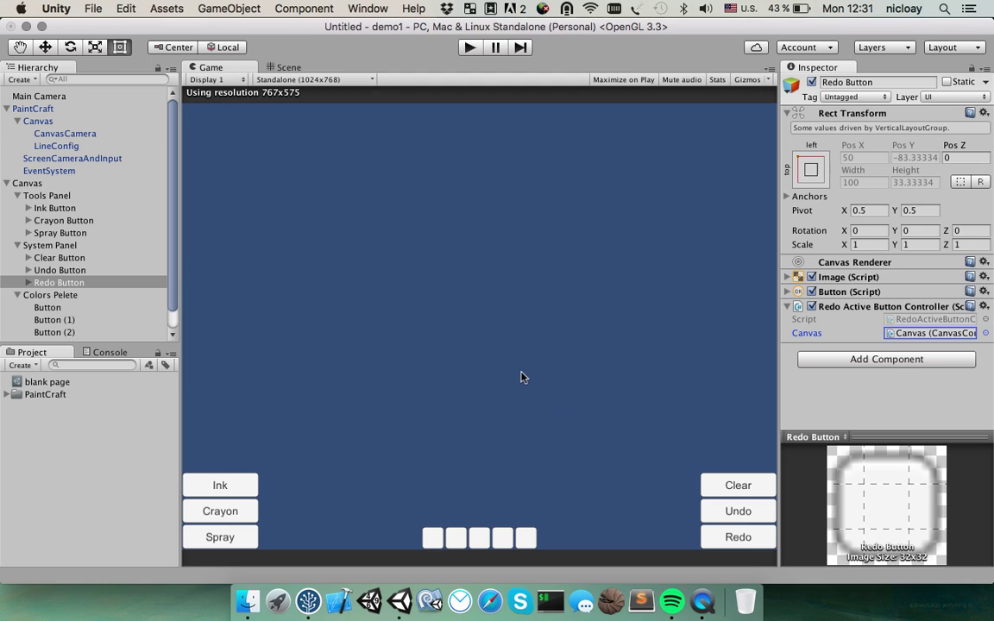
Run the game and paint a black ink zigzag plus two spray patches
click(470, 49)
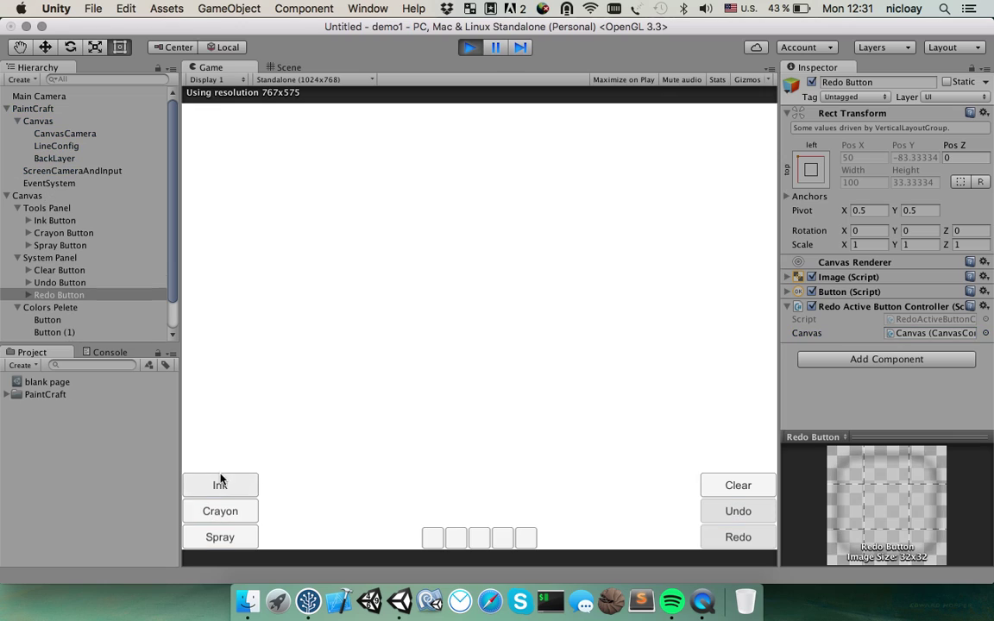
click(222, 484)
mouse_move(322, 240)
mouse_down()
mouse_move(546, 190)
mouse_move(448, 308)
mouse_move(609, 302)
mouse_up()
click(220, 536)
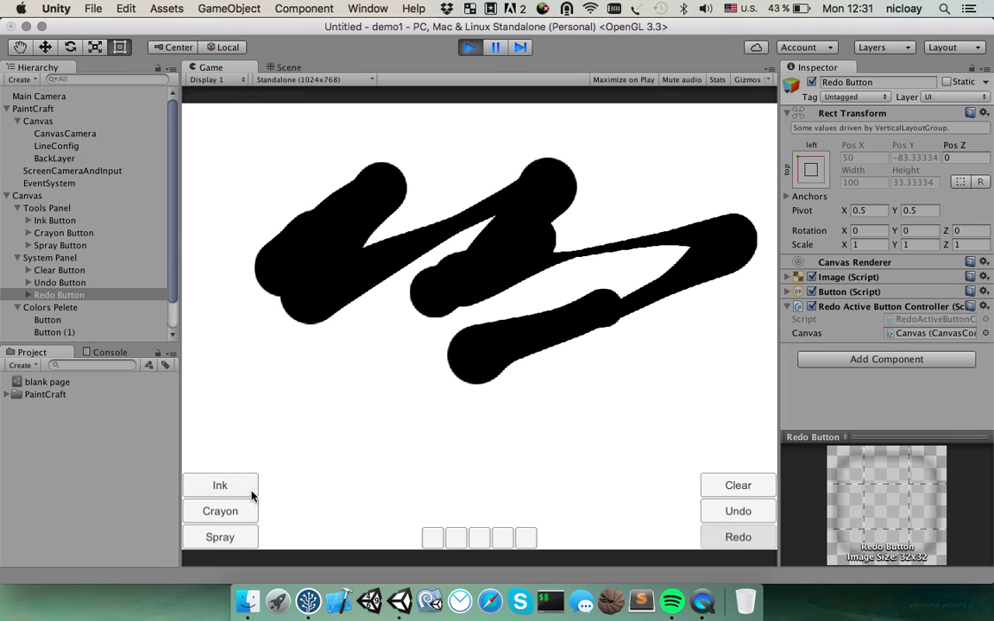
mouse_move(339, 377)
mouse_down()
mouse_move(408, 377)
mouse_move(457, 453)
mouse_up()
click(220, 537)
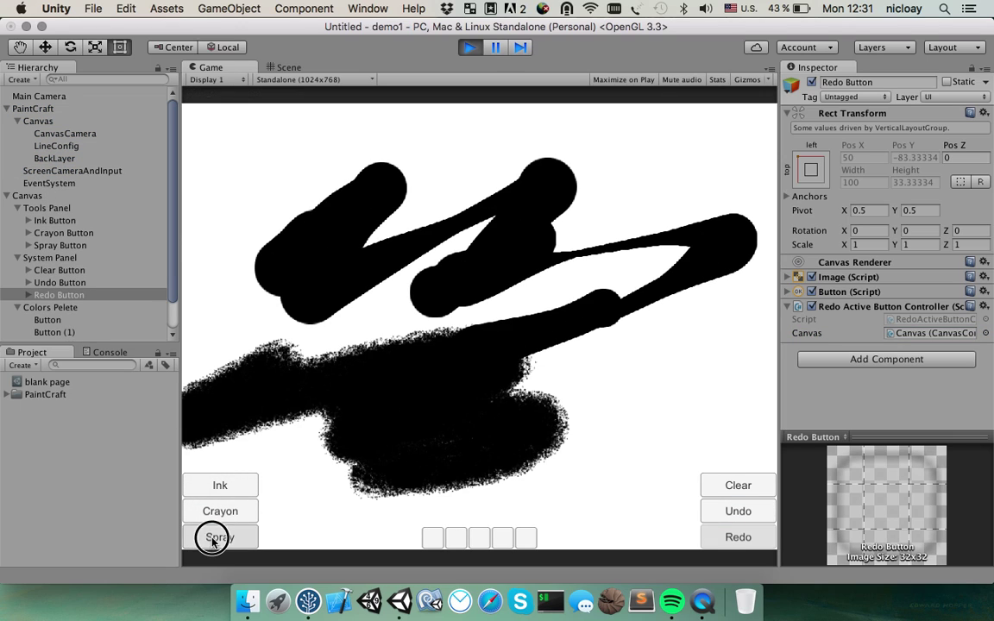
mouse_move(242, 266)
mouse_down()
mouse_move(237, 248)
mouse_move(528, 153)
mouse_move(609, 200)
mouse_up()
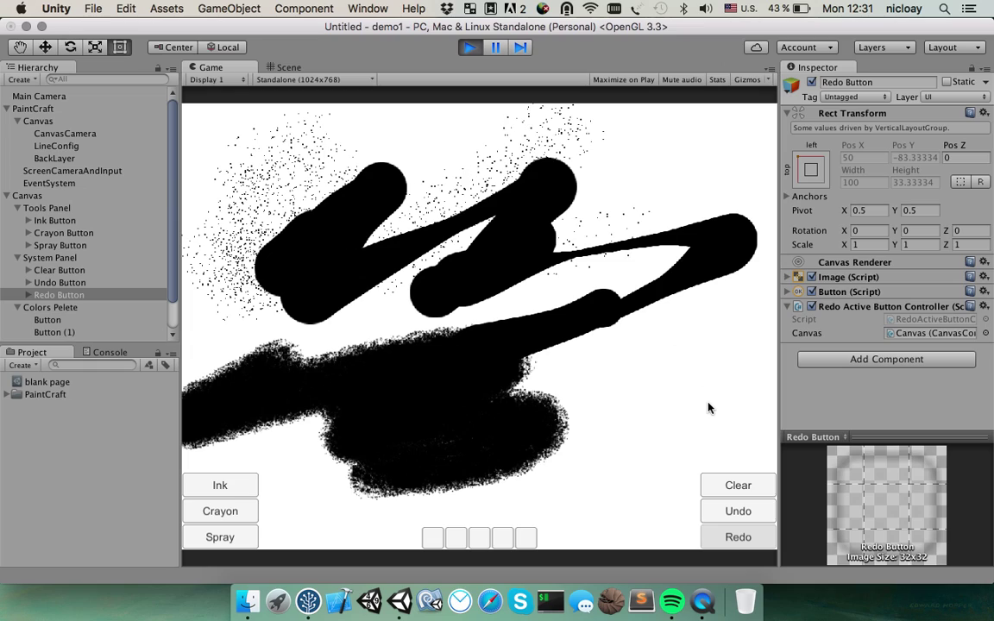
Undo every stroke to empty the canvas, redo them all, then stop the game
click(738, 512)
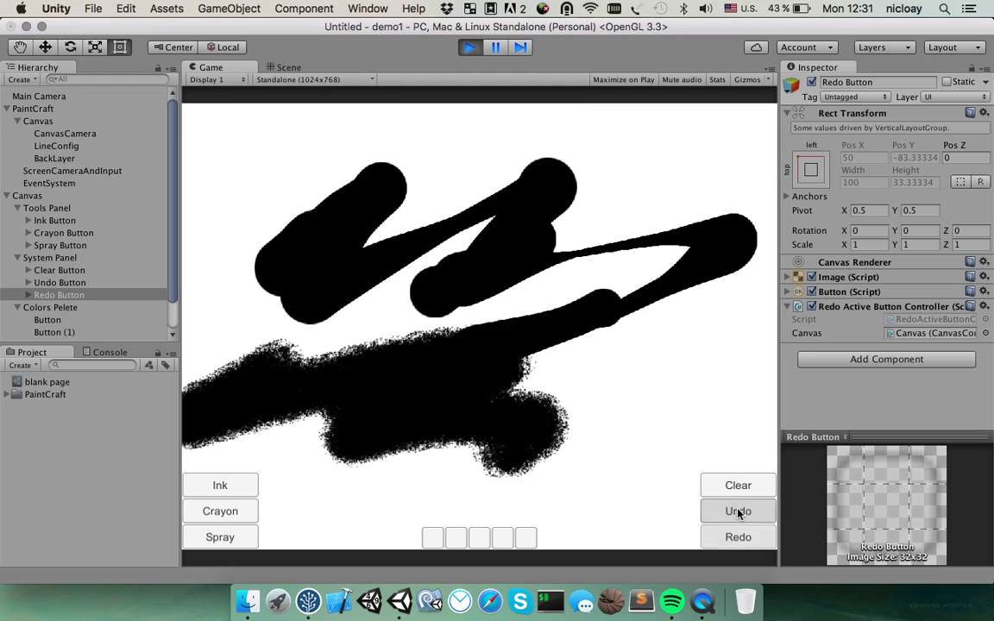
click(739, 514)
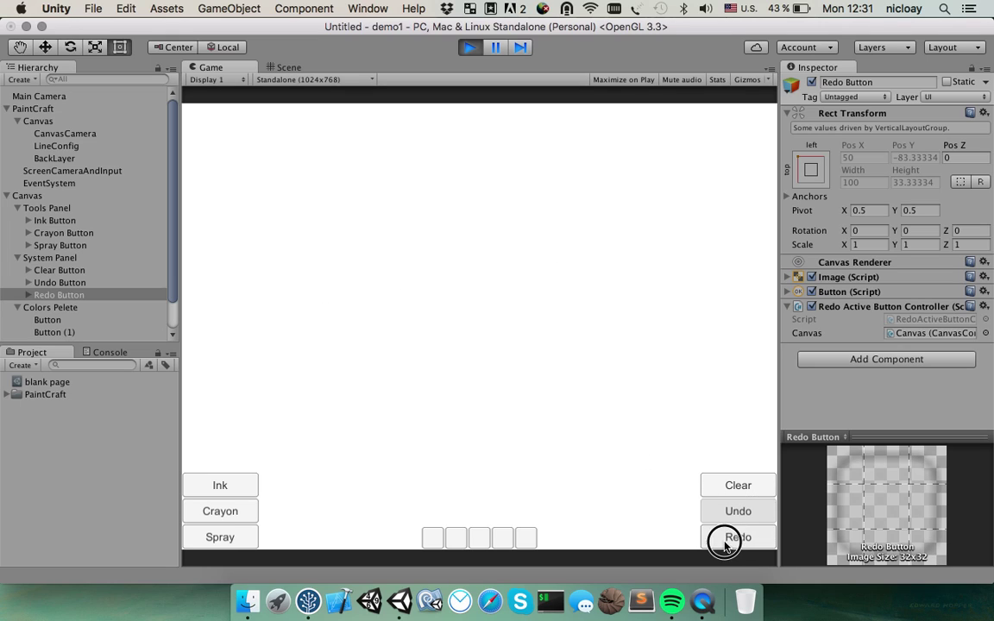
click(738, 535)
click(739, 536)
click(737, 539)
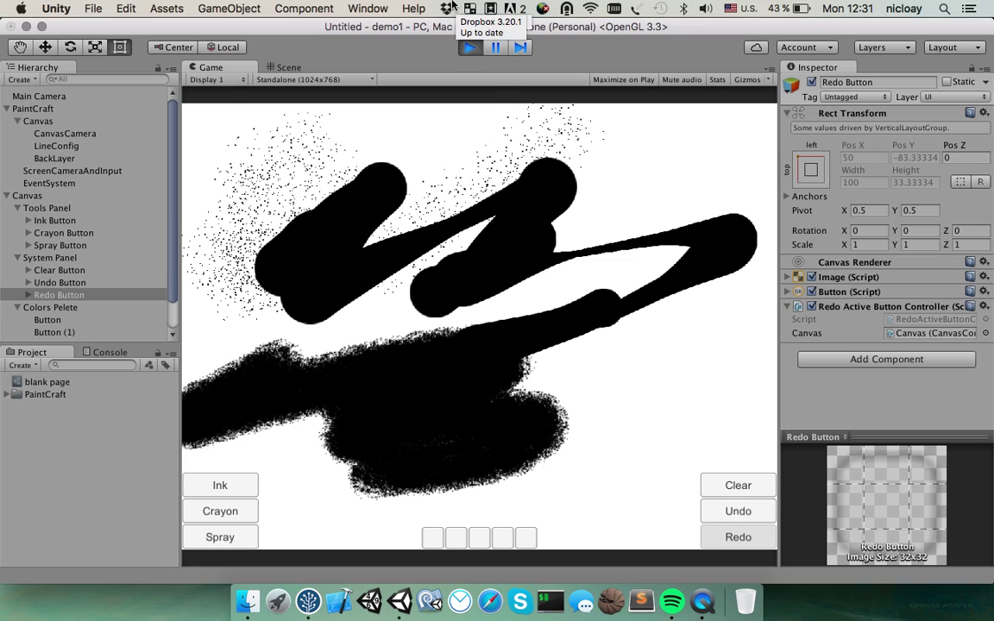
click(470, 47)
Colour the first palette button's Image red and the second magenta
scroll(103, 236, down, 2)
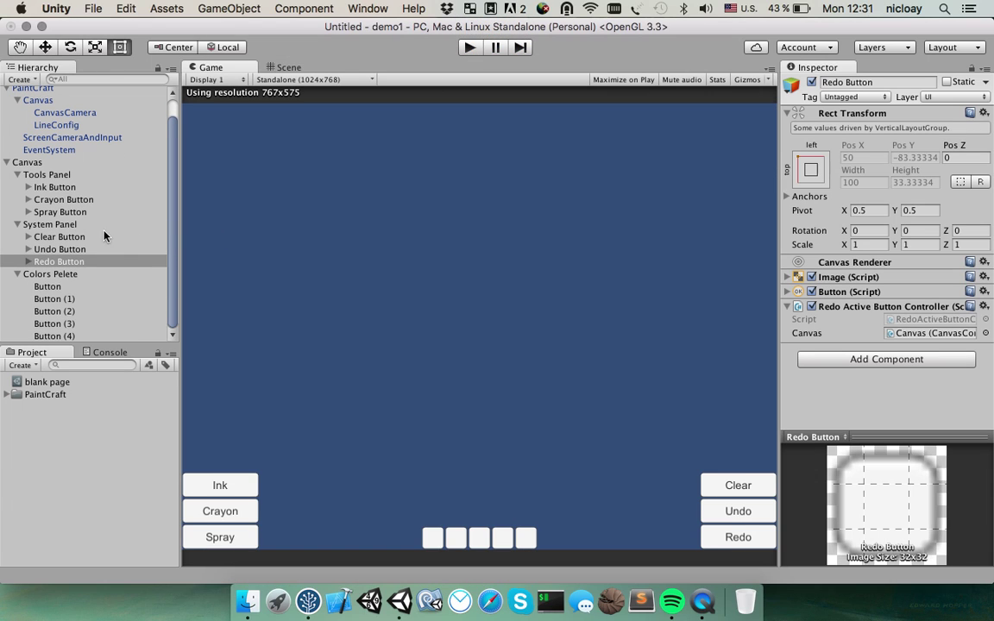
click(48, 287)
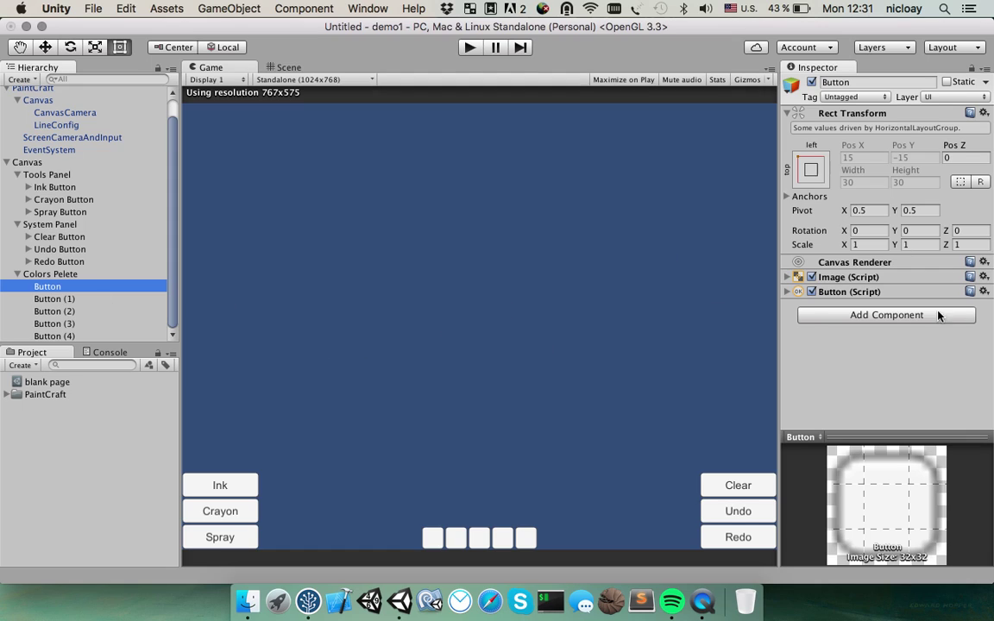
click(850, 277)
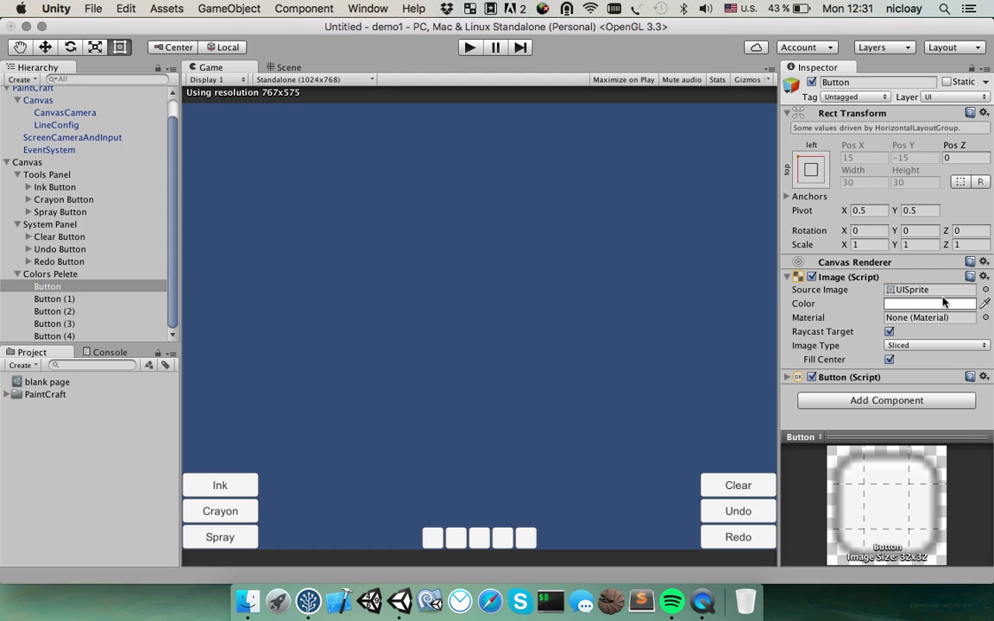
click(944, 303)
drag(853, 131, 984, 107)
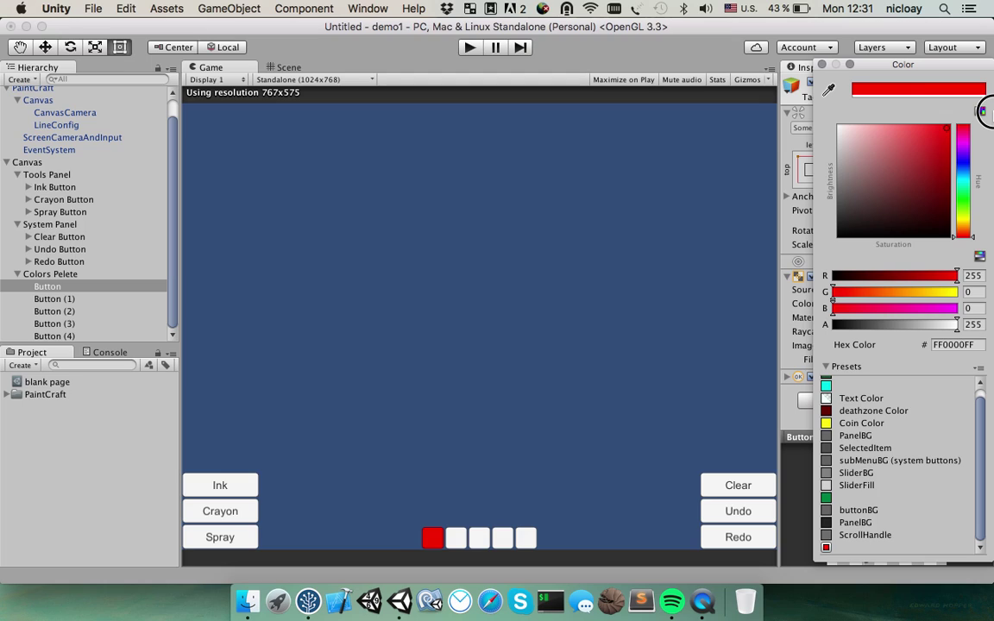
click(821, 65)
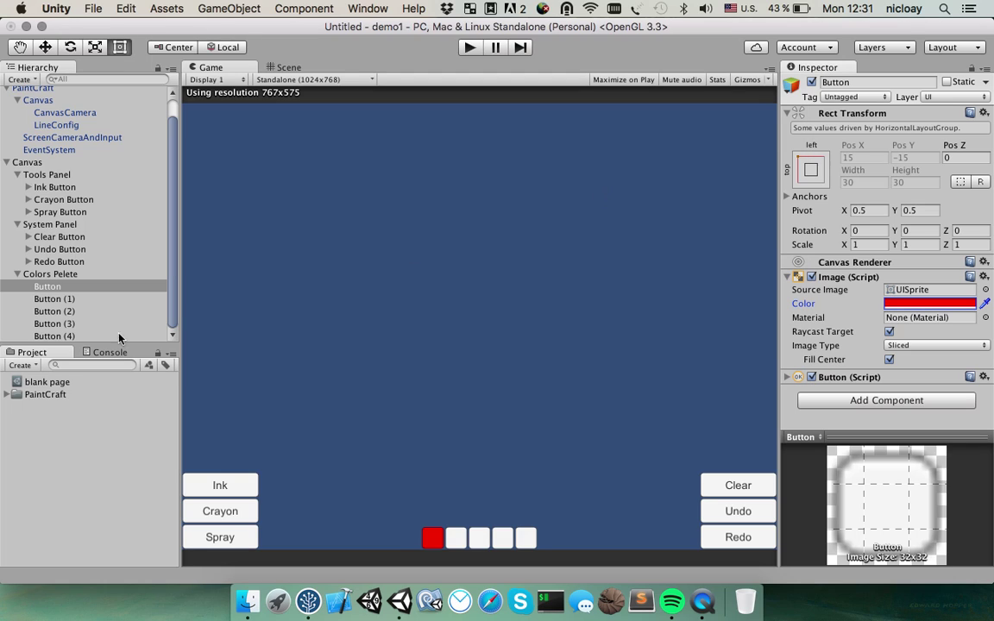
click(53, 298)
click(930, 303)
drag(838, 144, 964, 145)
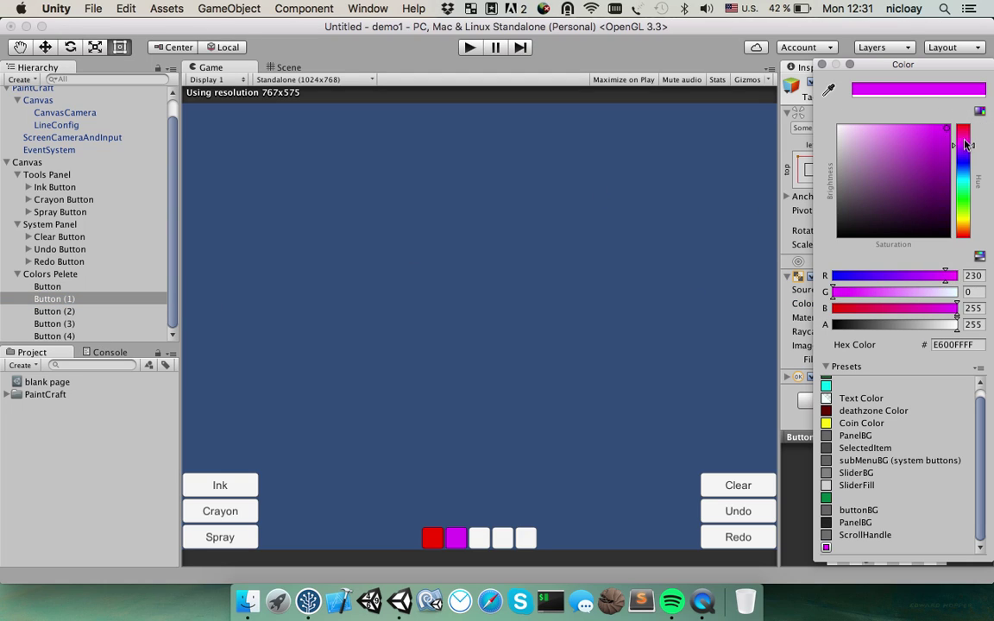
click(58, 315)
Colour the third, fourth and fifth palette buttons blue, green and black
click(54, 311)
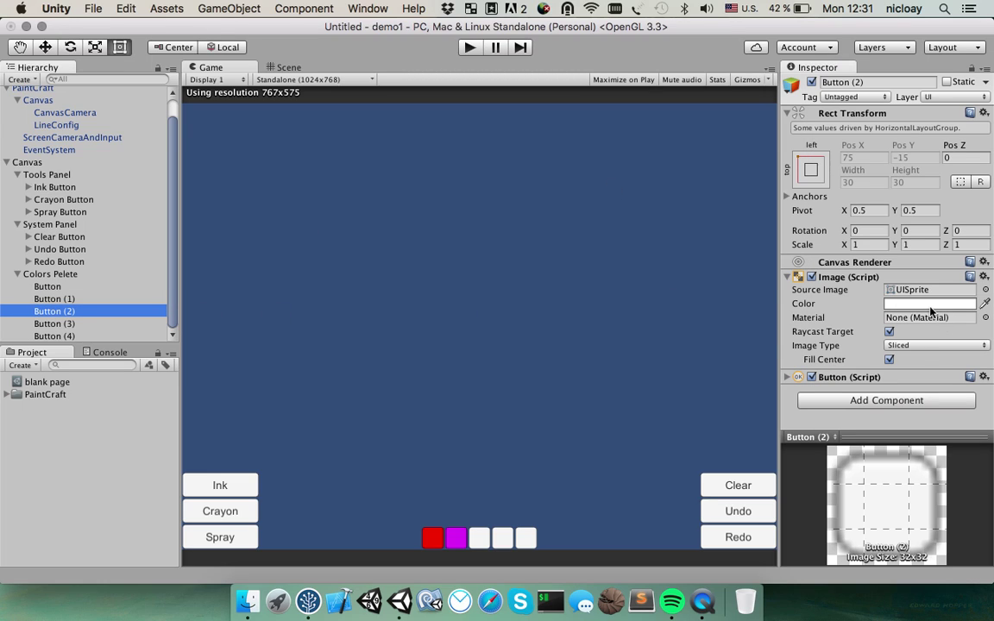
click(929, 303)
drag(852, 139, 968, 166)
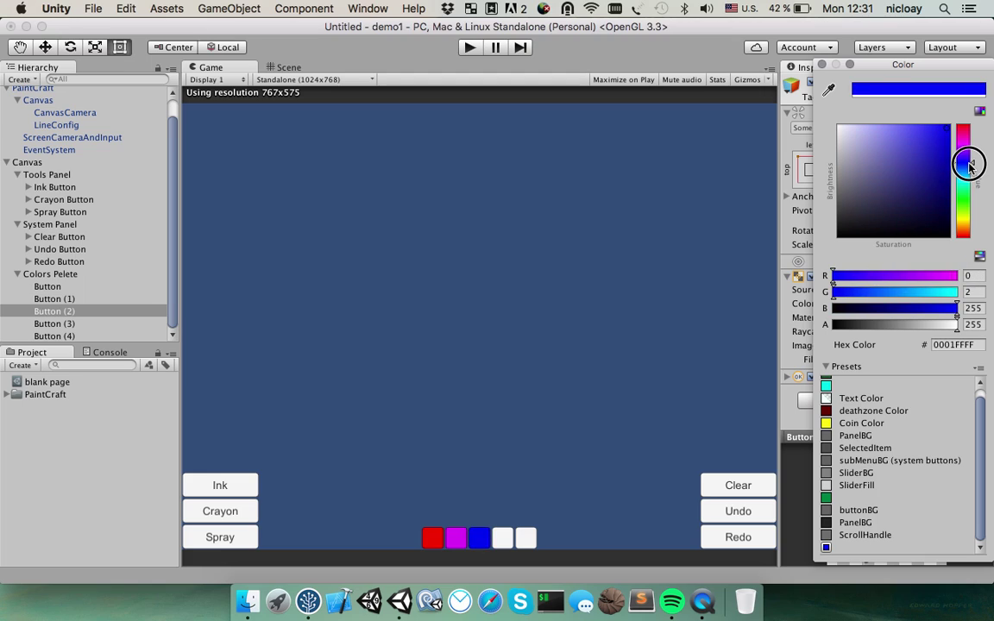
click(56, 324)
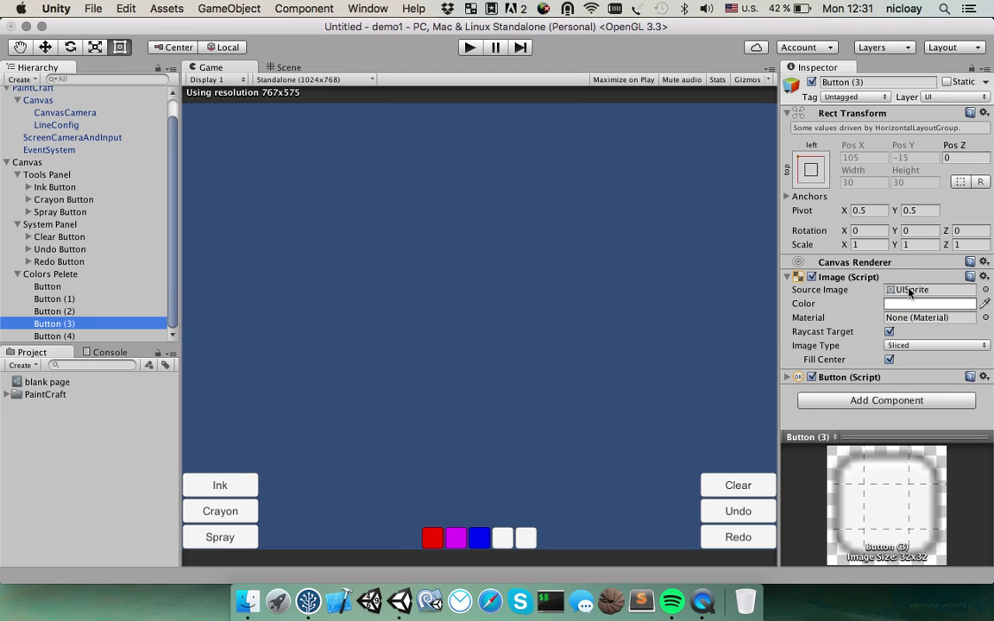
click(908, 303)
drag(845, 141, 945, 112)
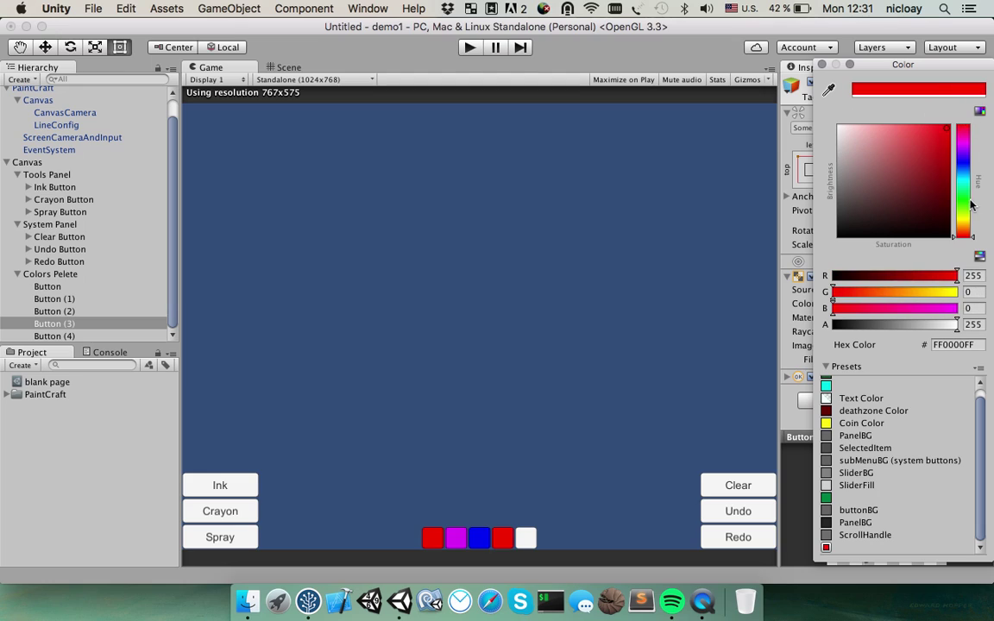
drag(968, 210, 967, 195)
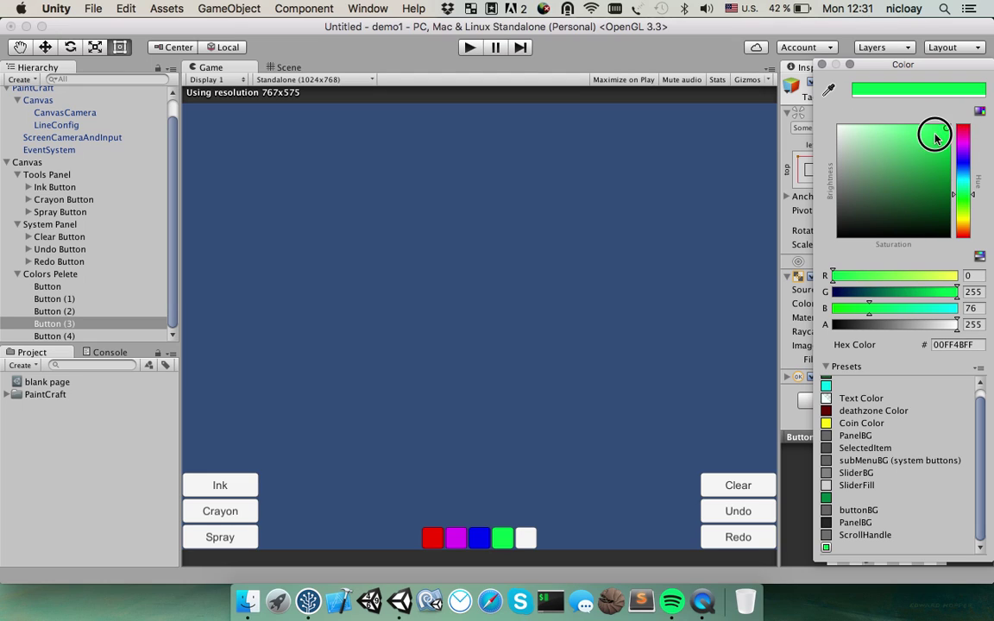
click(50, 334)
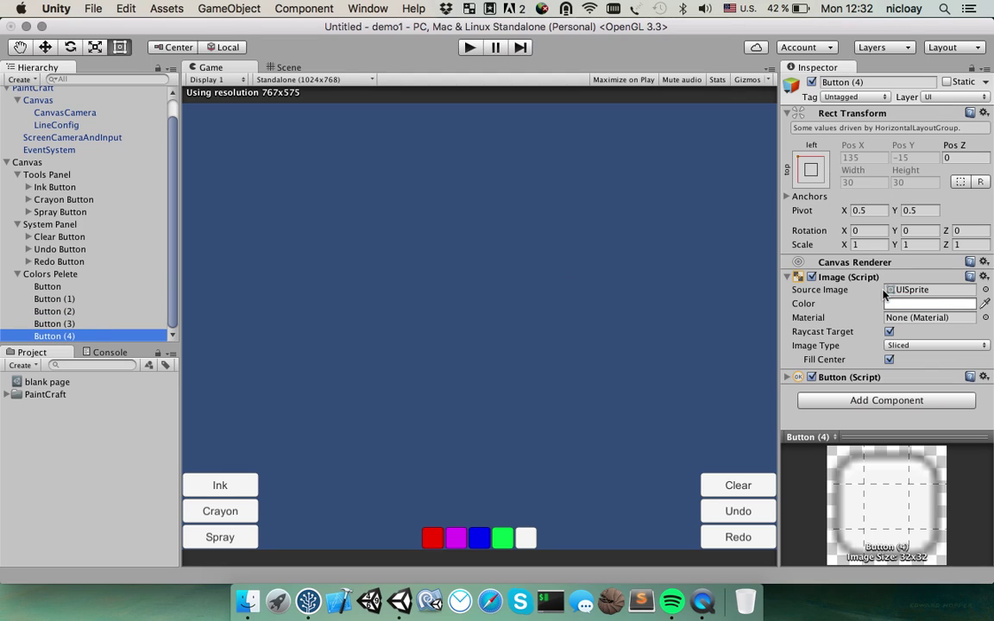
click(930, 304)
drag(863, 129, 834, 238)
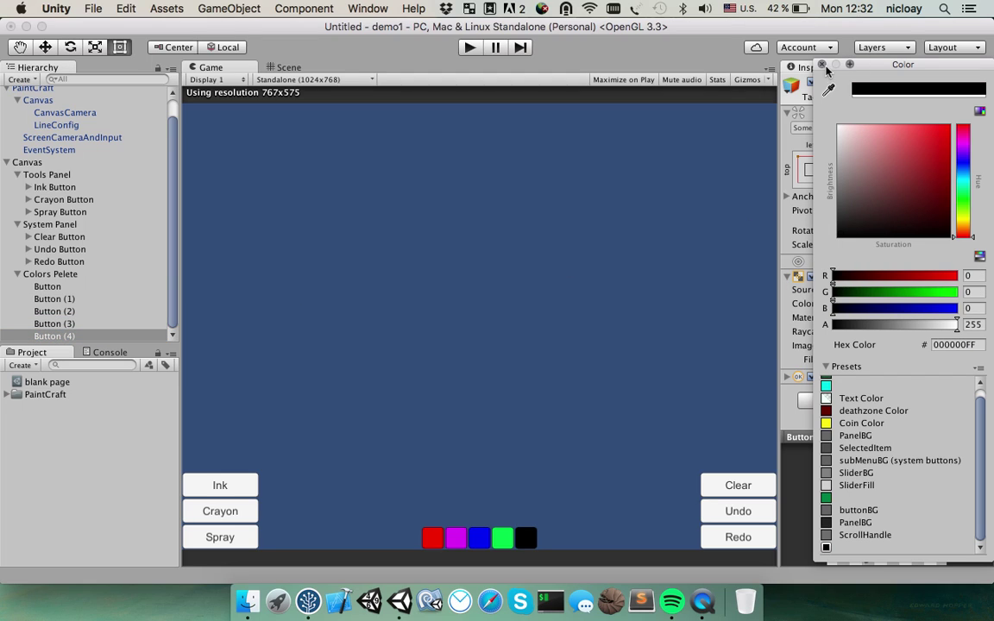
Add a Change Color On Click Controller to all five palette buttons, with LineConfig as Line Config
click(824, 66)
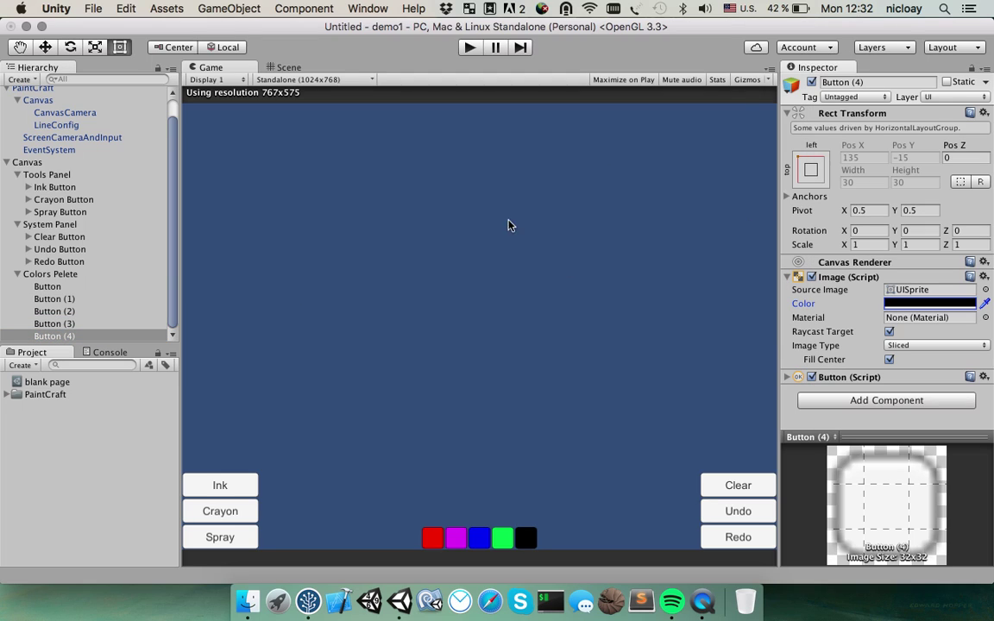
shift+click(52, 288)
click(867, 401)
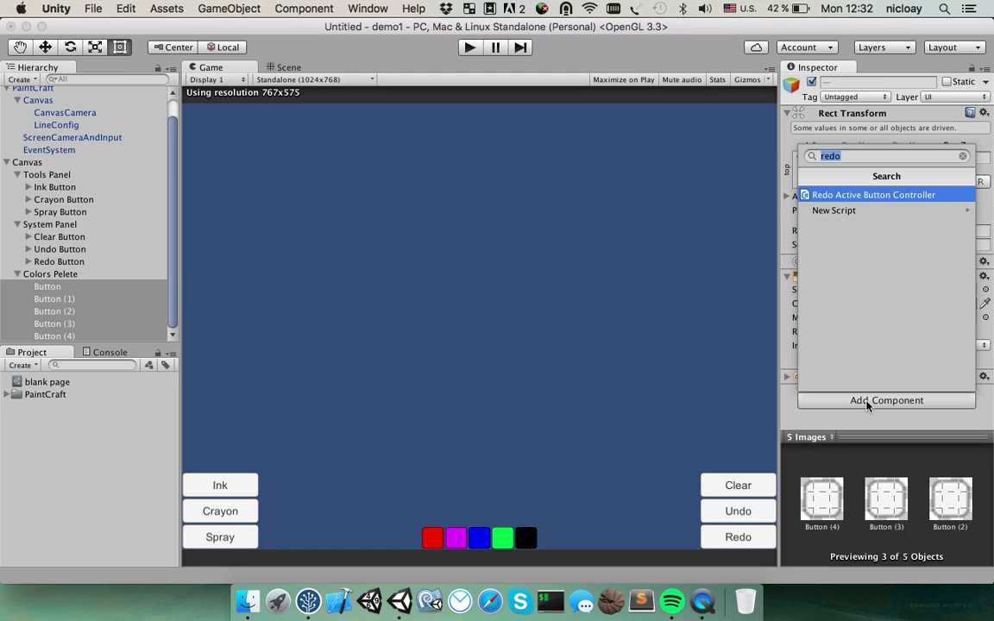
text(color)
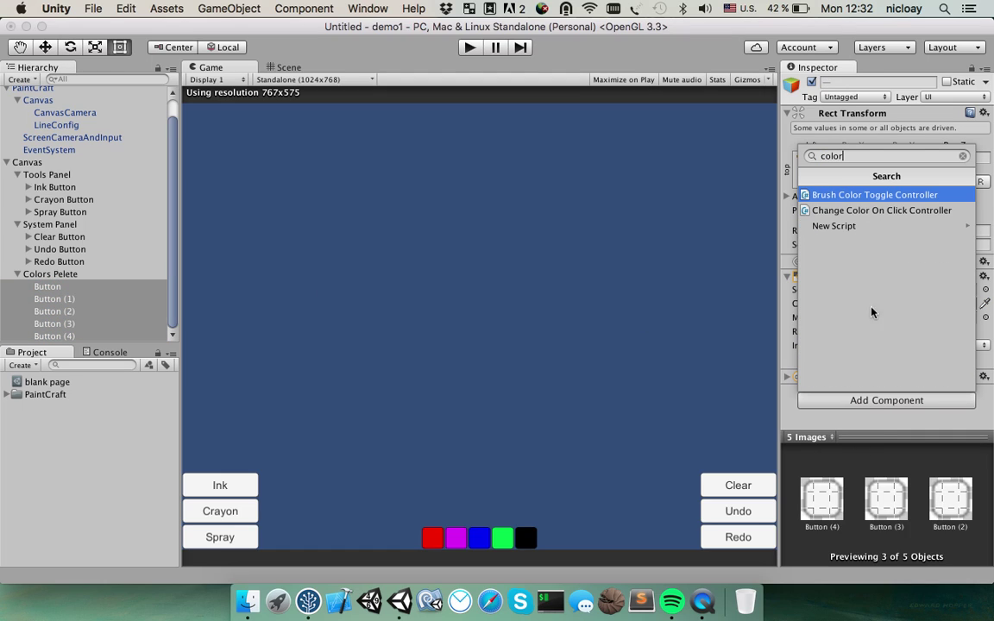
click(865, 212)
scroll(807, 302, down, 2)
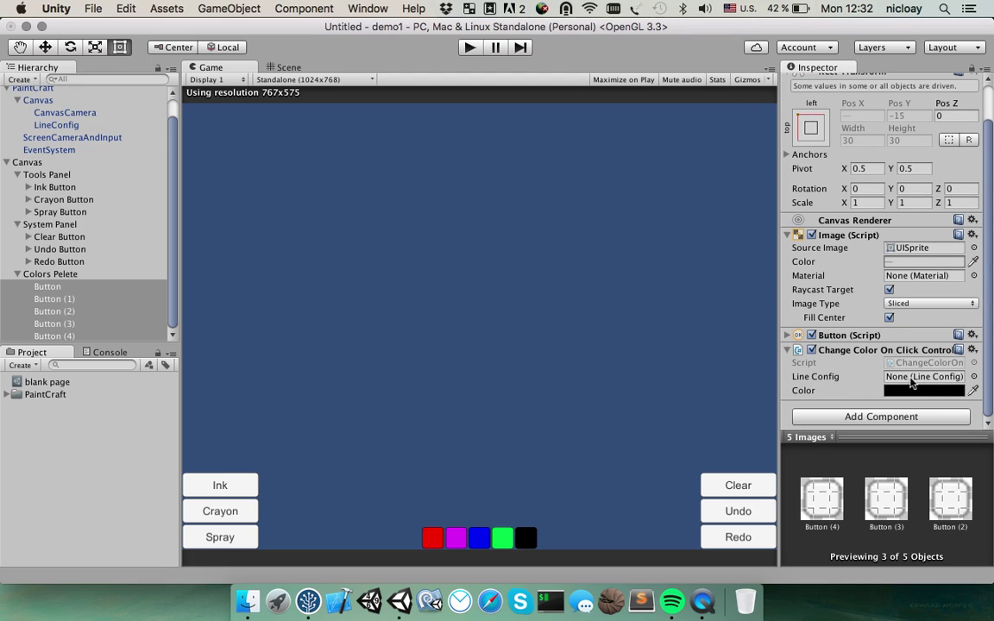
click(974, 376)
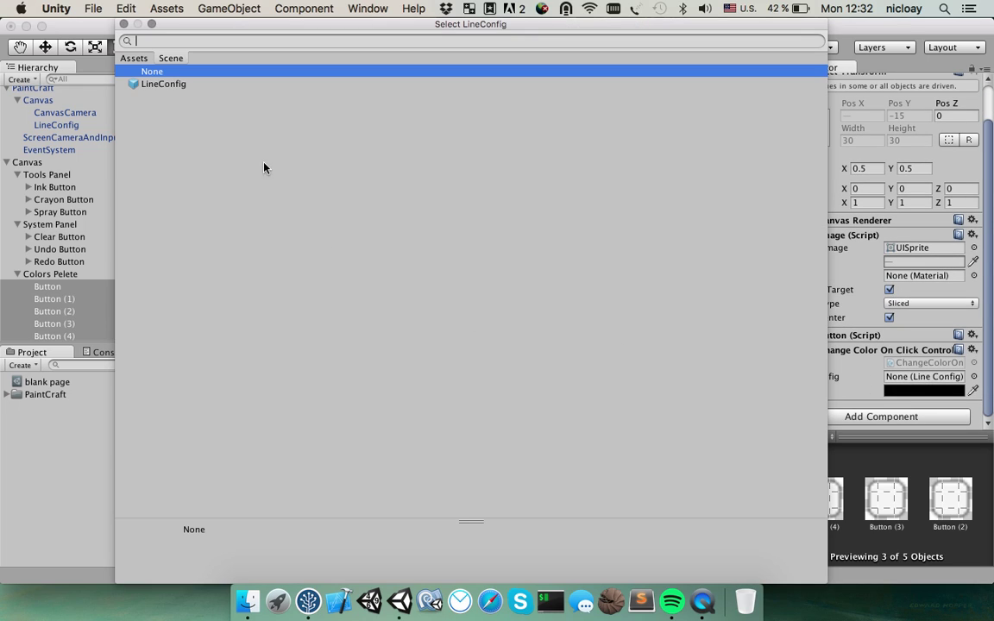
double_click(167, 86)
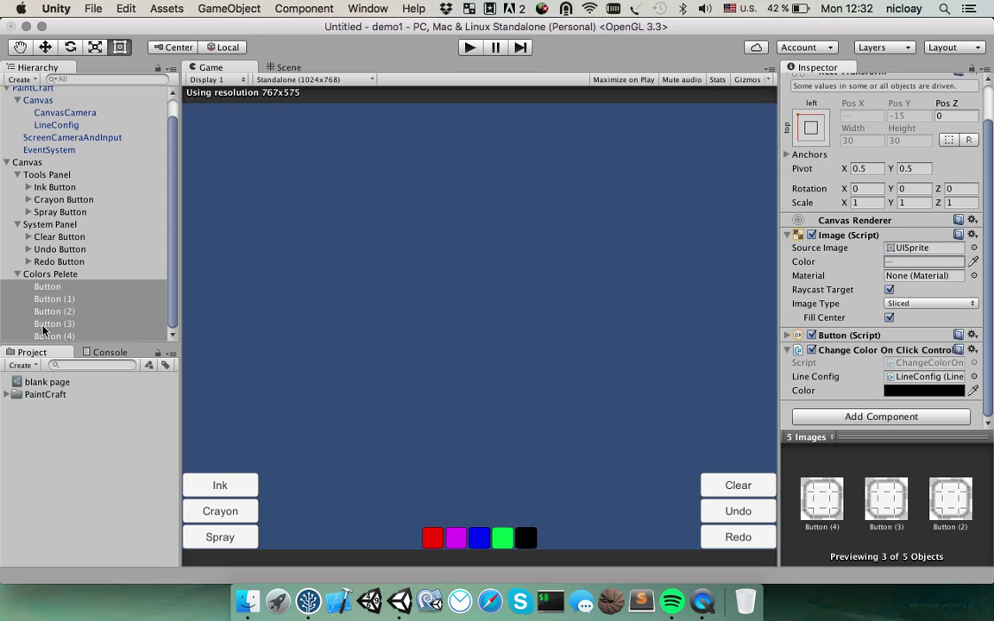
Apply Copy Color from Image so each controller uses its swatch colour
click(53, 300)
click(53, 299)
click(47, 286)
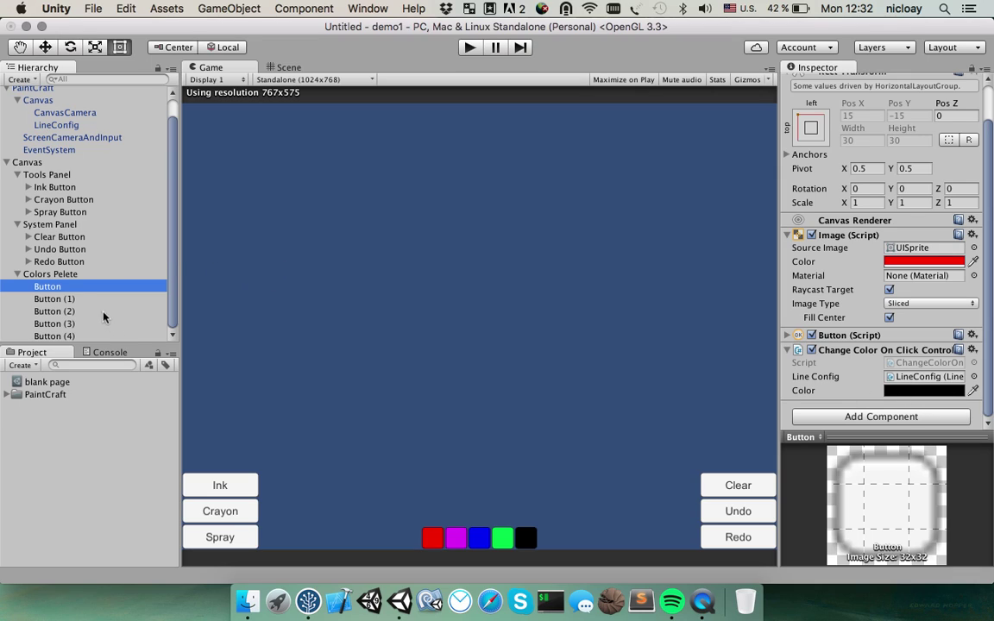
shift+click(53, 335)
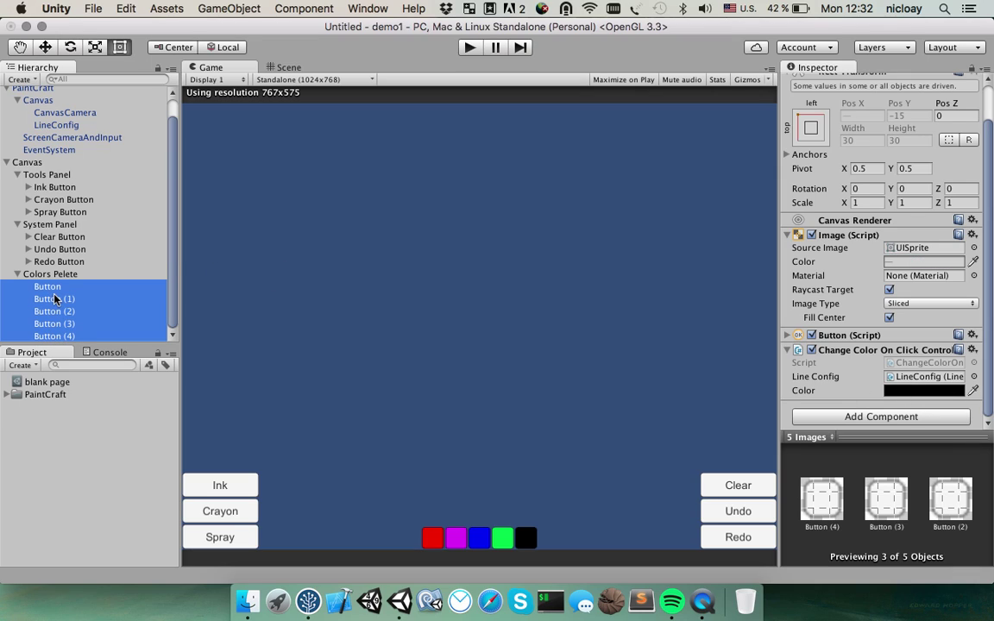
click(972, 351)
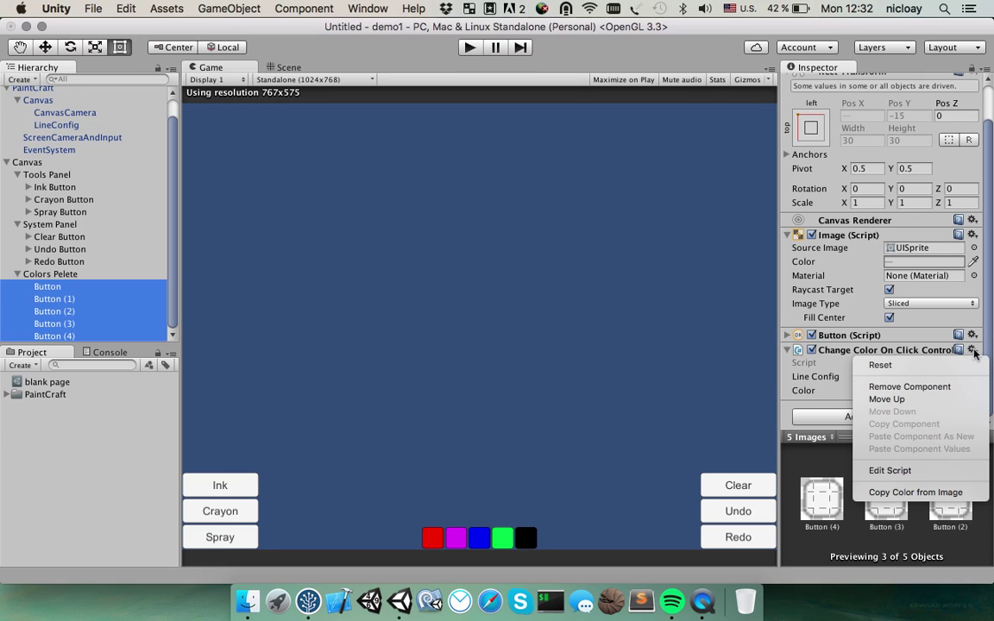
click(903, 492)
Step through the palette buttons to verify each copied colour
click(77, 323)
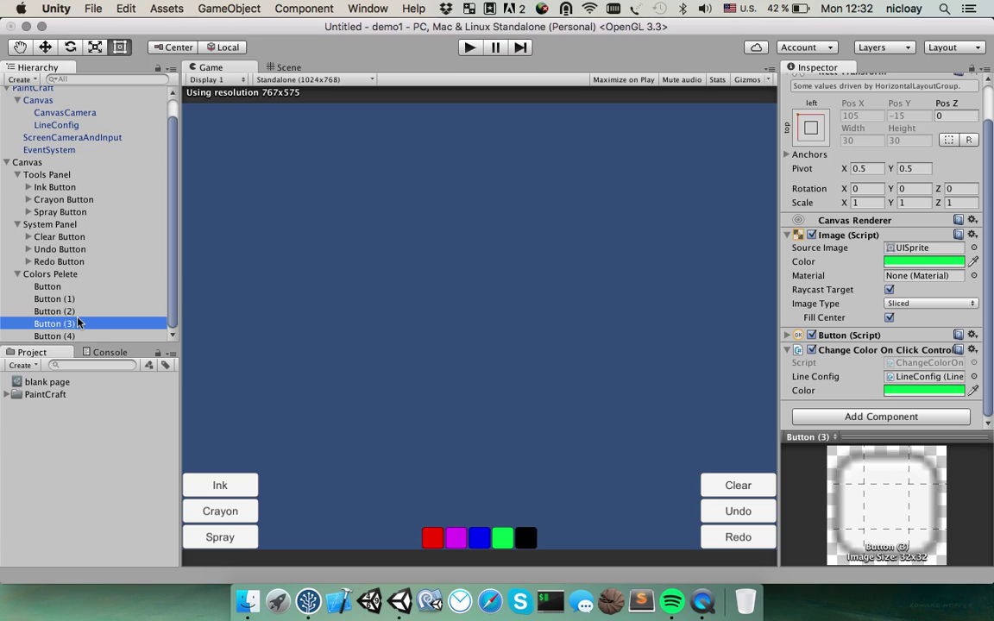
key(Up)
key(Up)
key(Up)
key(Down)
key(Down)
key(Down)
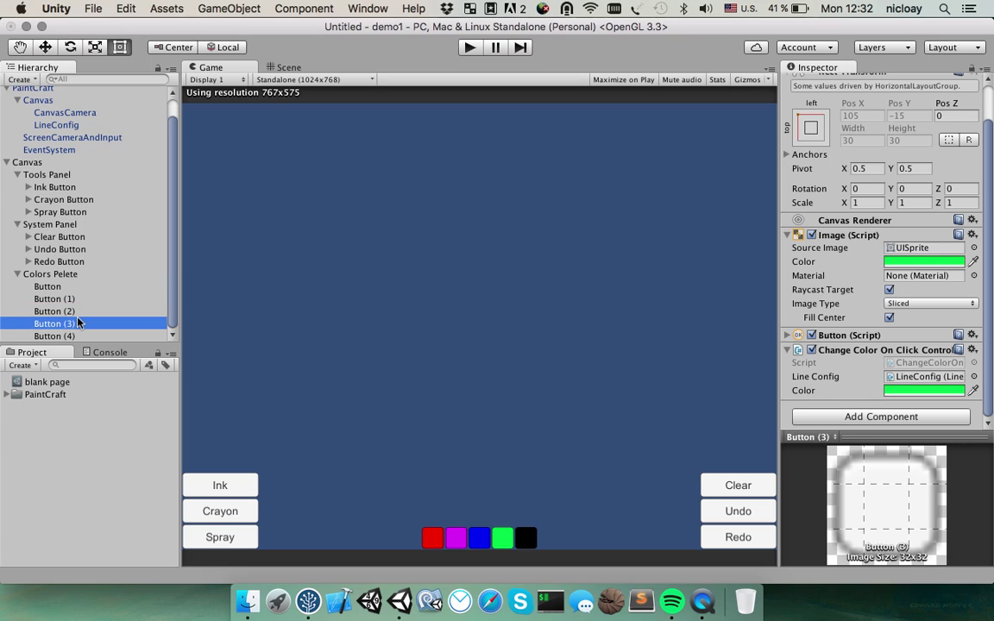
key(Down)
key(Up)
key(Up)
key(Up)
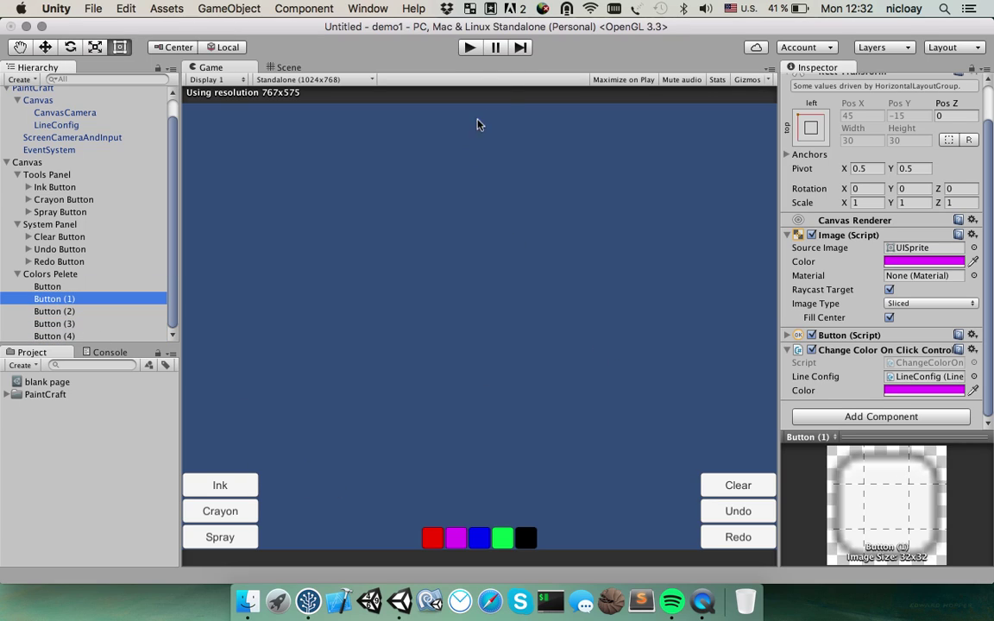
Run the game and paint a crayon zigzag, a black ink stroke, then blue and green strokes
click(470, 49)
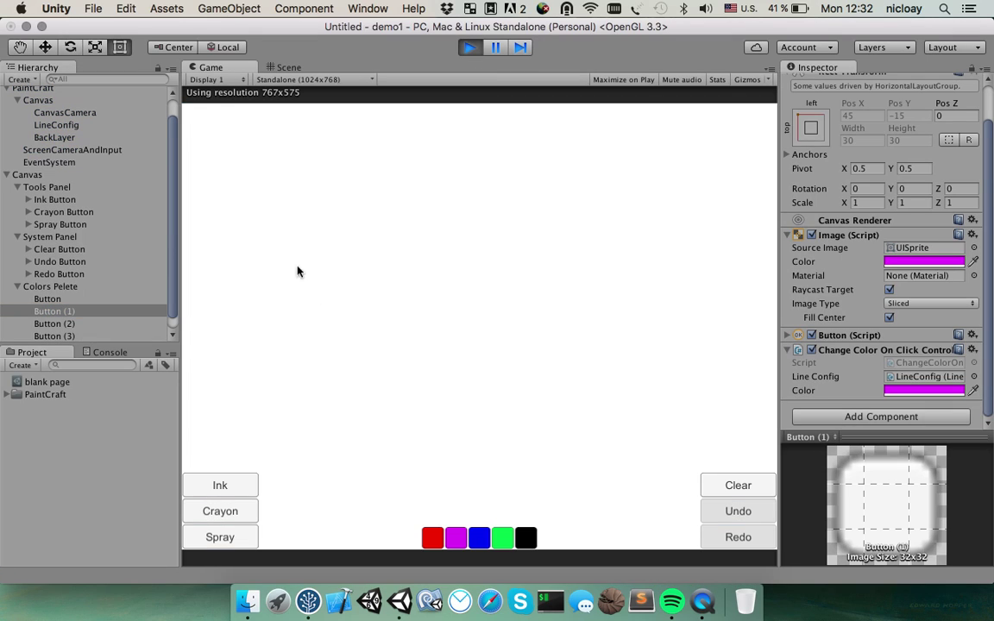
mouse_move(298, 271)
mouse_down()
mouse_move(286, 315)
mouse_move(570, 298)
mouse_move(539, 345)
mouse_up()
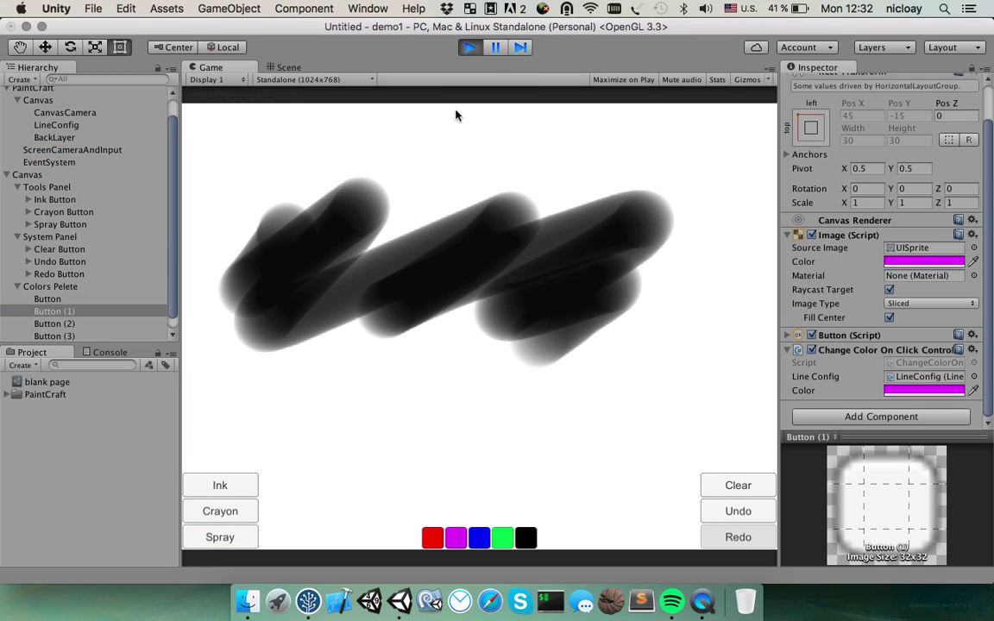
click(220, 485)
click(318, 393)
mouse_move(319, 392)
mouse_down()
mouse_move(426, 423)
mouse_move(499, 374)
mouse_move(572, 144)
mouse_move(600, 139)
mouse_up()
click(480, 536)
mouse_move(486, 499)
mouse_down()
mouse_move(506, 350)
mouse_move(528, 402)
mouse_move(557, 414)
mouse_up()
click(504, 538)
mouse_move(681, 260)
mouse_down()
mouse_move(461, 211)
mouse_move(622, 168)
mouse_up()
Clear the canvas, undo four times, redo two strokes, then undo the ink stroke again
click(743, 488)
click(736, 513)
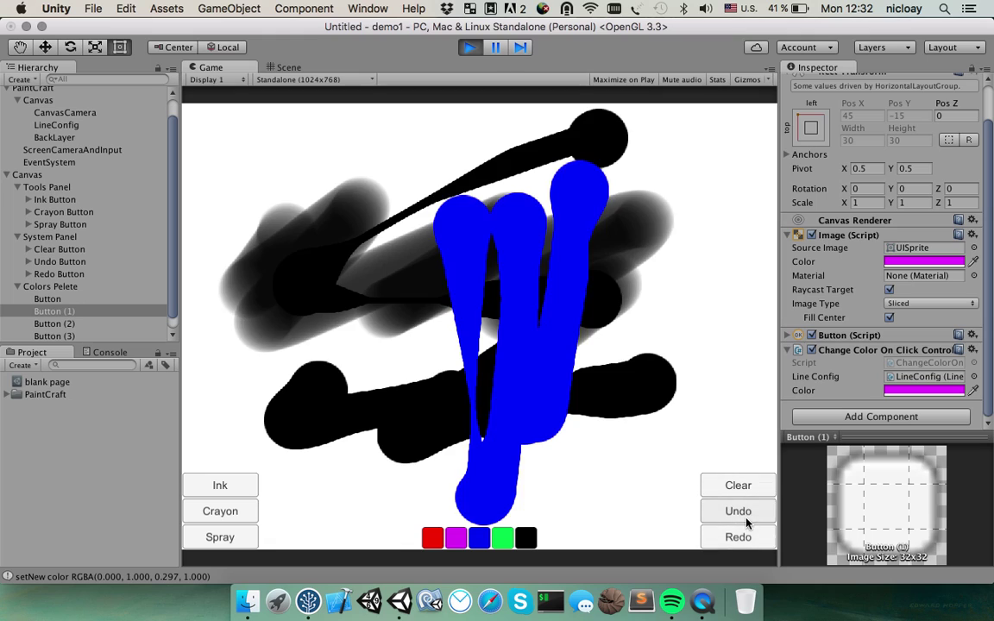
click(738, 515)
click(739, 519)
click(739, 518)
double_click(741, 535)
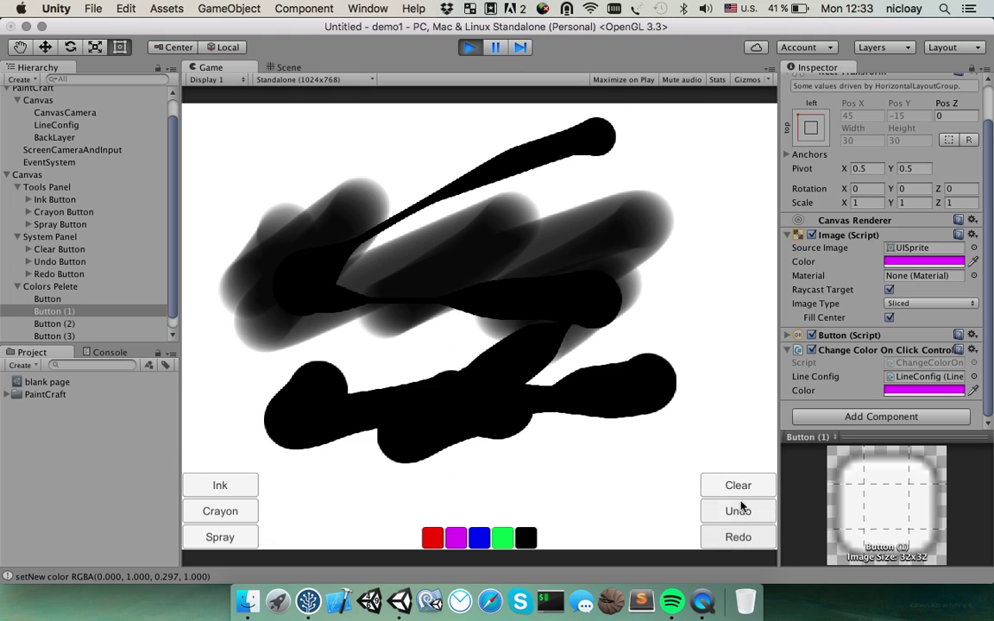
click(737, 511)
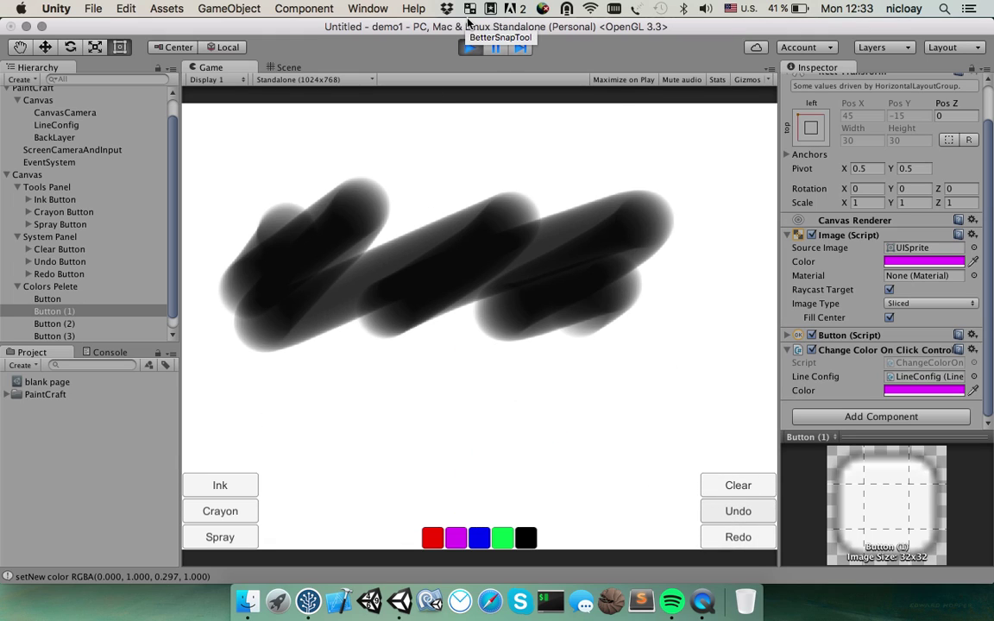